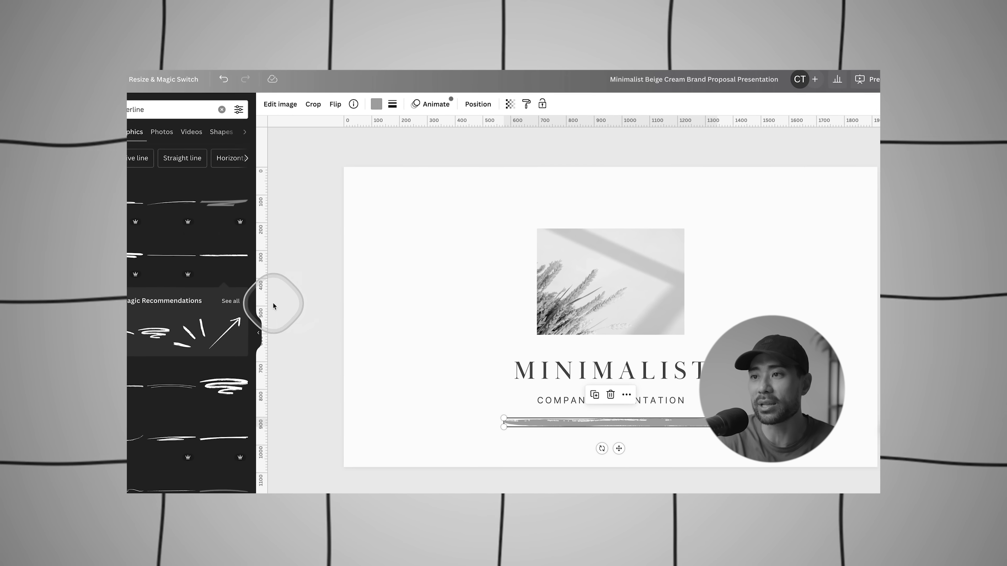
# Drag a vertical guide from the ruler onto the slide
pyautogui.moveTo(262, 303); pyautogui.dragTo(502, 300)
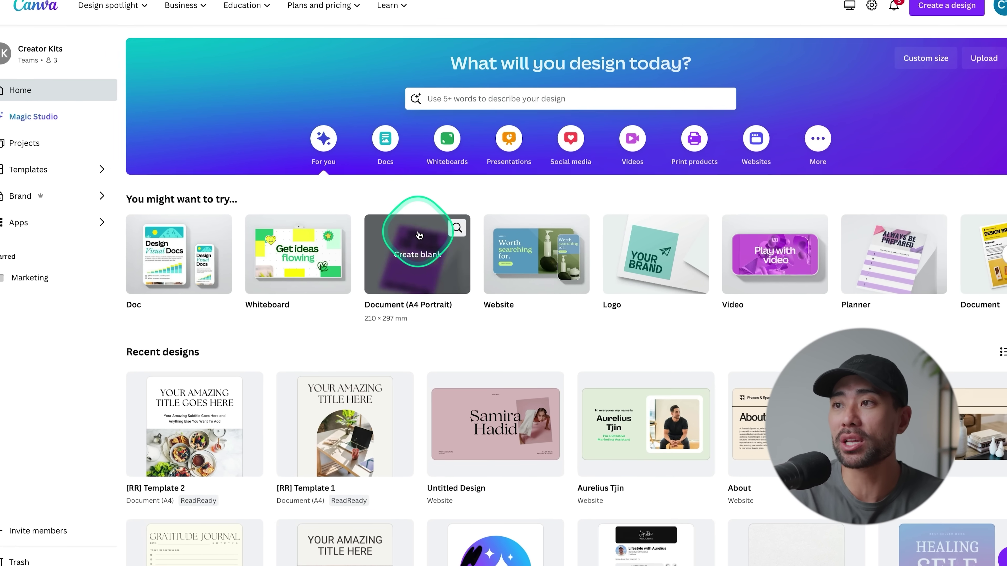
# Search for 'presentation' and open the Presentation (16:9) template gallery
pyautogui.click(467, 98)
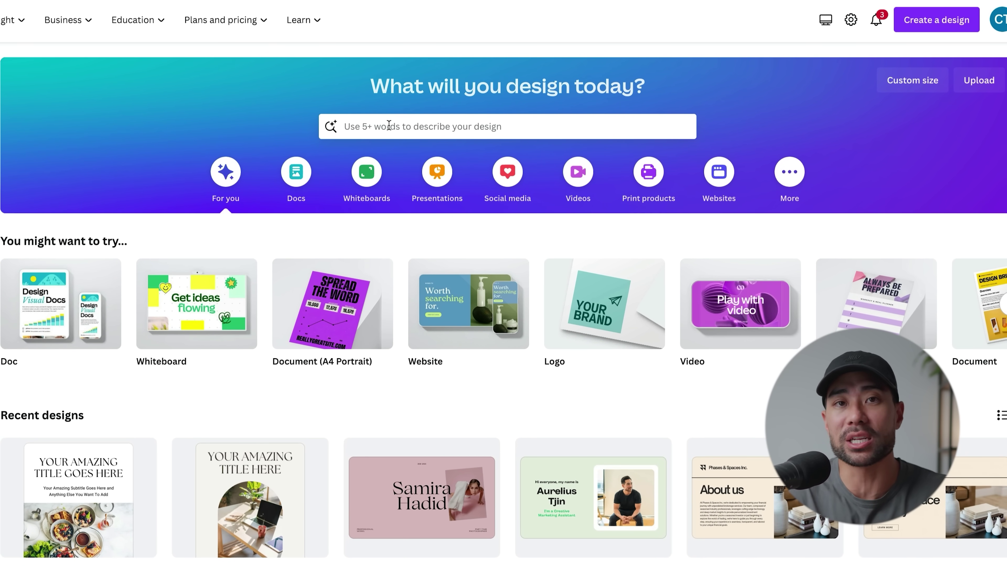
pyautogui.click(388, 125)
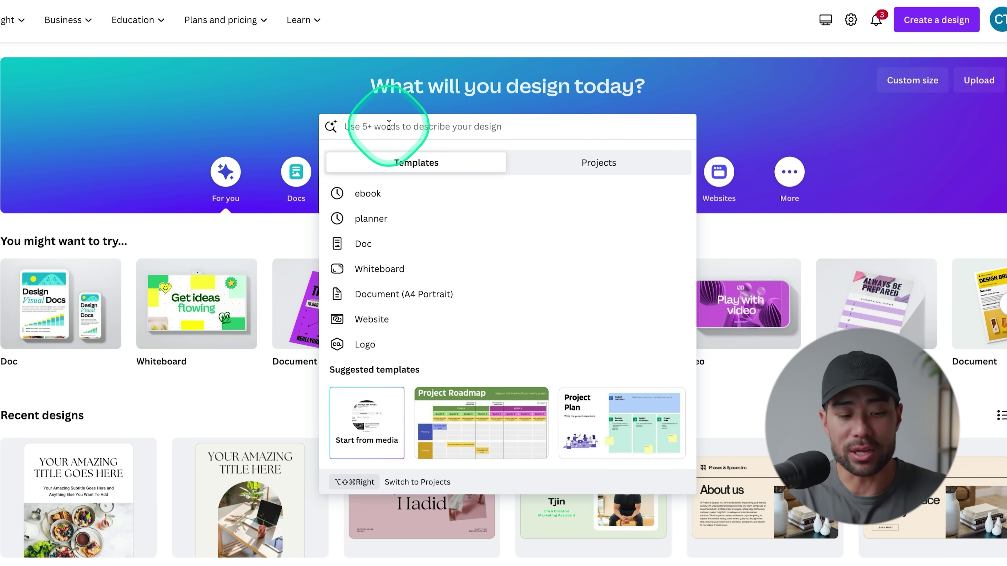
pyautogui.write('presenta')
pyautogui.write('tion')
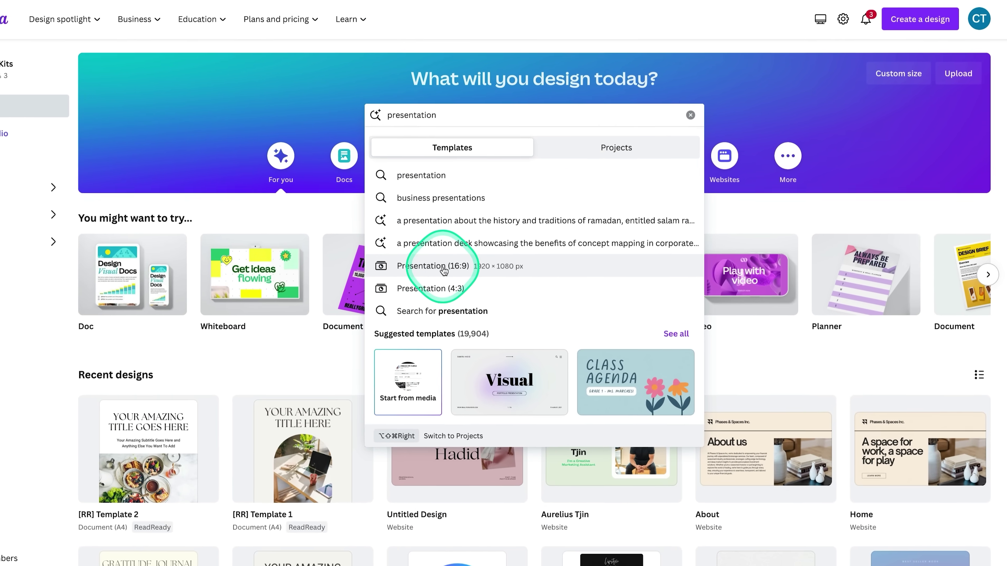
pyautogui.click(481, 263)
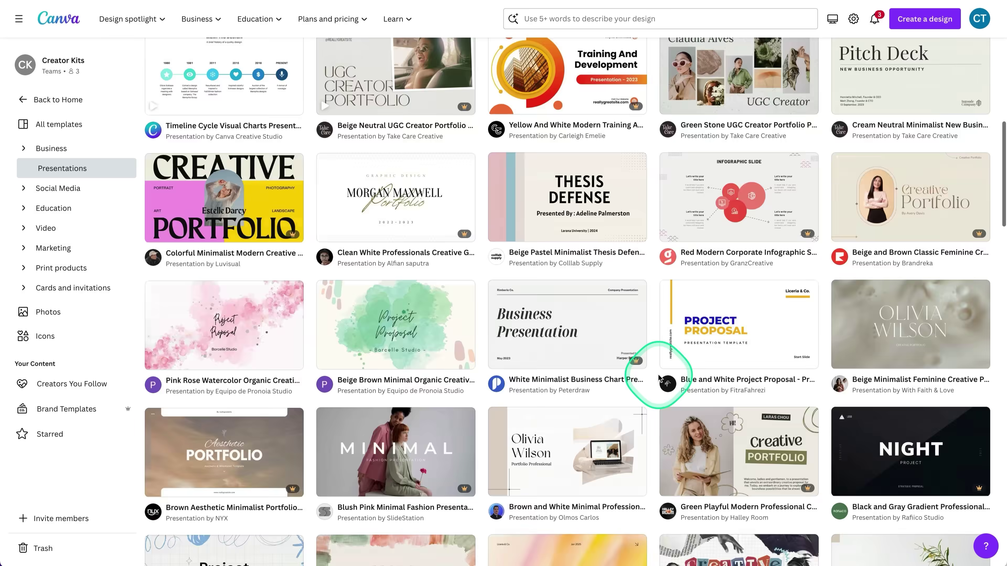
# Filter the presentation templates to the green colour in All Filters
pyautogui.scroll(10, 658, 376)
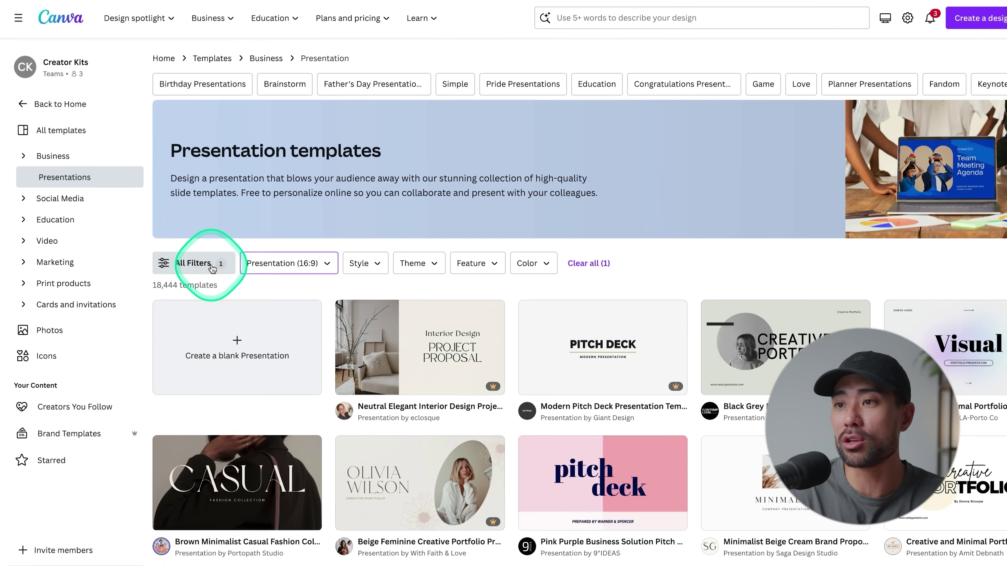
pyautogui.click(181, 254)
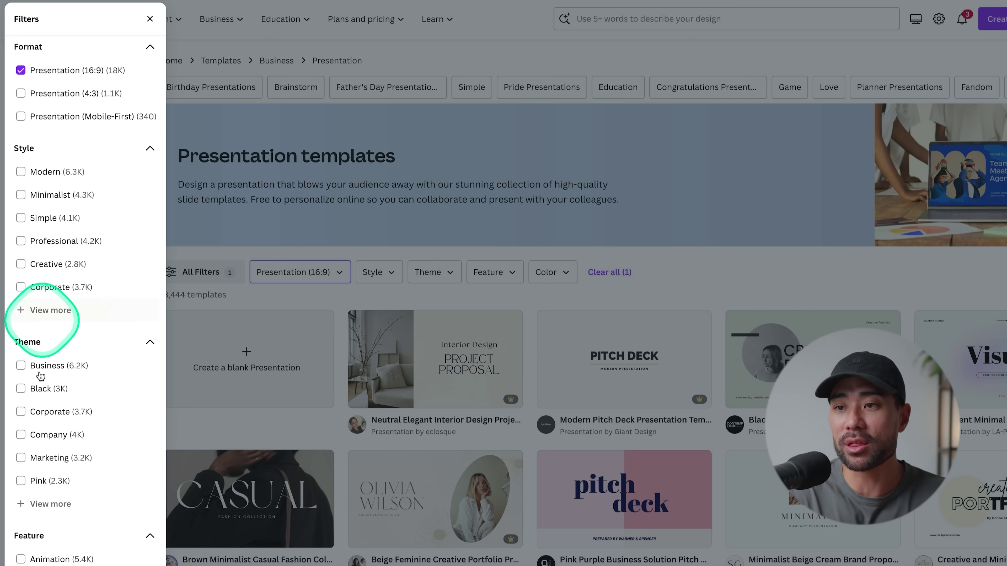
pyautogui.scroll(-10, 58, 460)
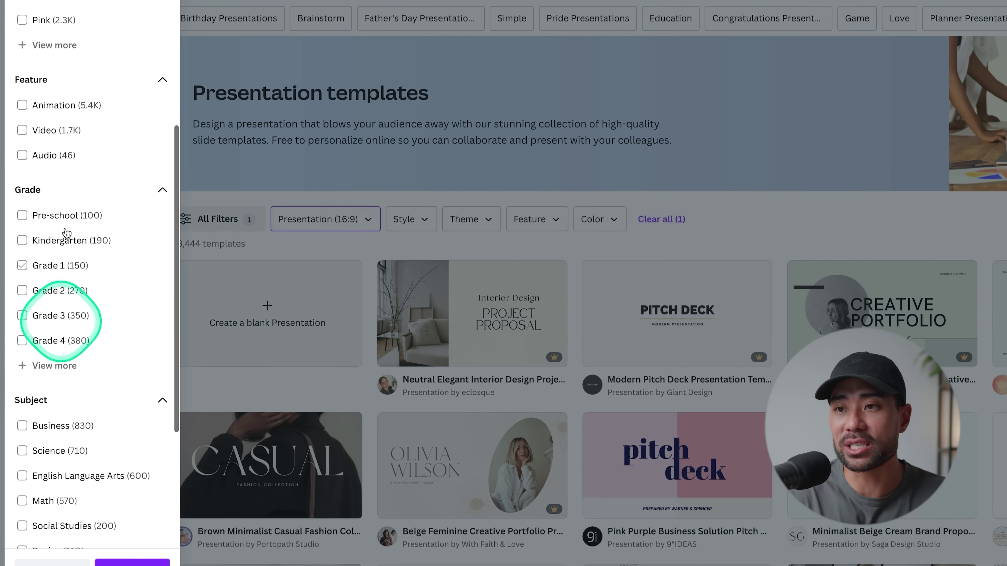
pyautogui.scroll(-8, 102, 321)
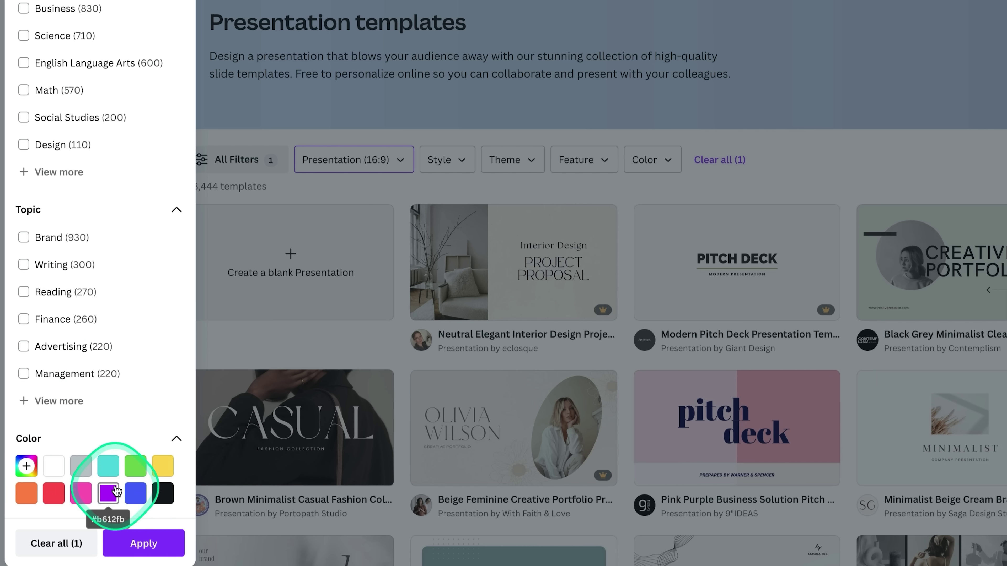
pyautogui.click(139, 468)
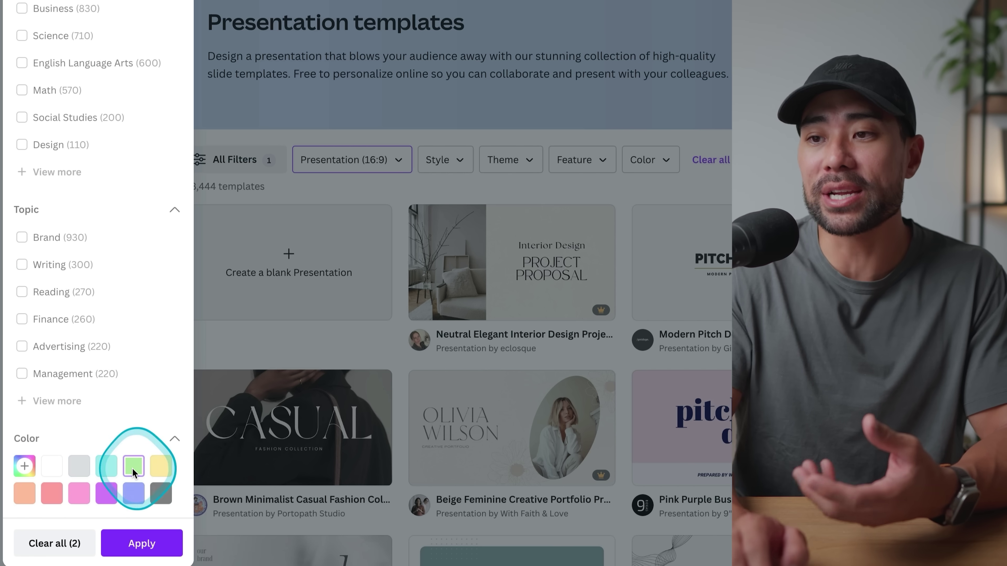
pyautogui.click(142, 543)
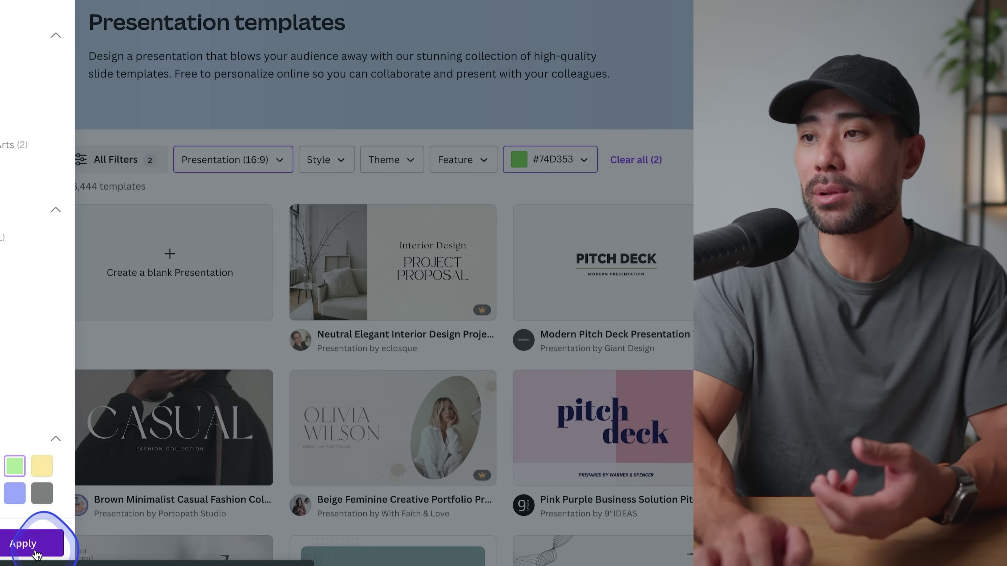
# Scroll the results and preview the Minimalist Beige Cream Brand Proposal template's slides
pyautogui.scroll(-5, 591, 237)
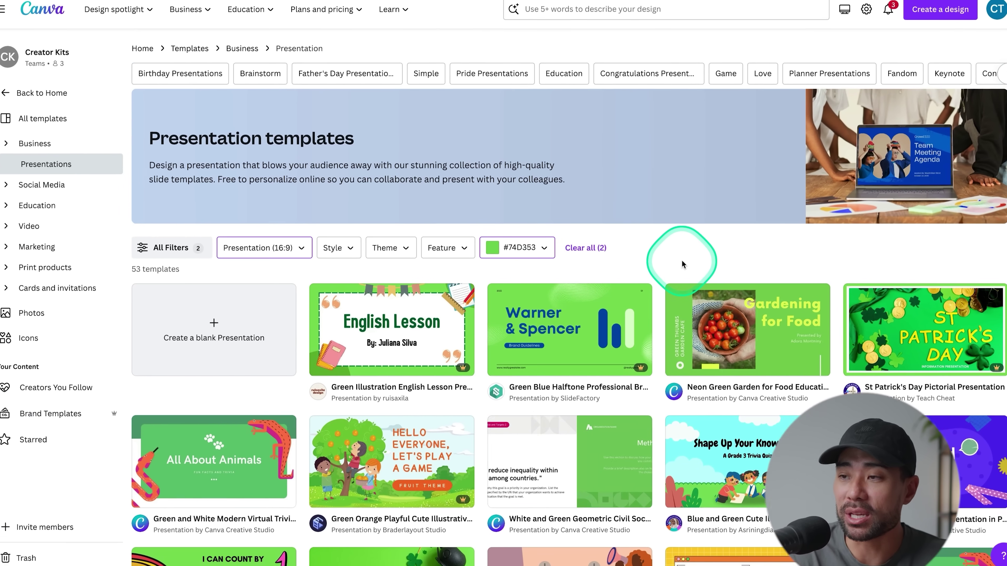
pyautogui.click(679, 264)
pyautogui.scroll(-1, 679, 264)
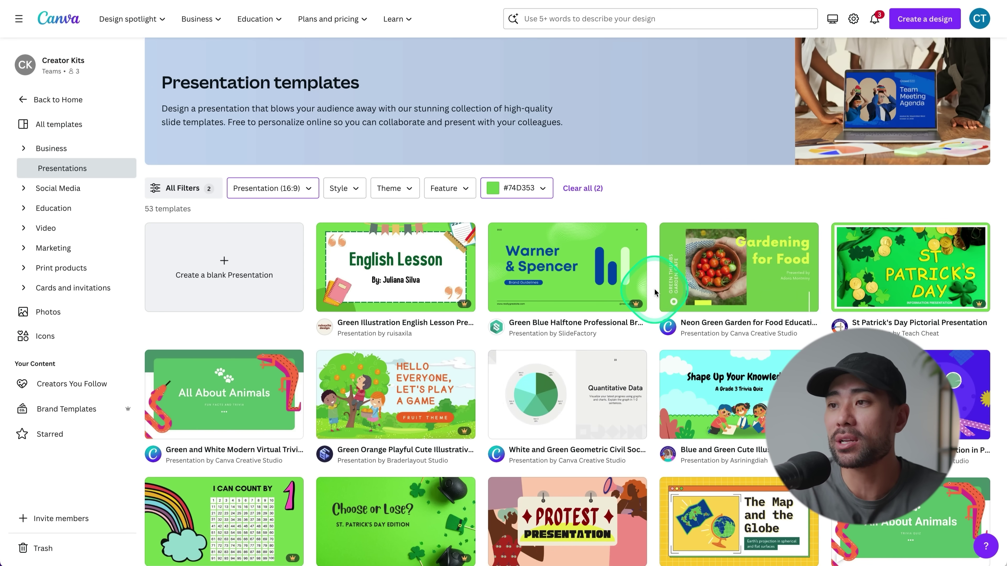
pyautogui.moveTo(634, 306)
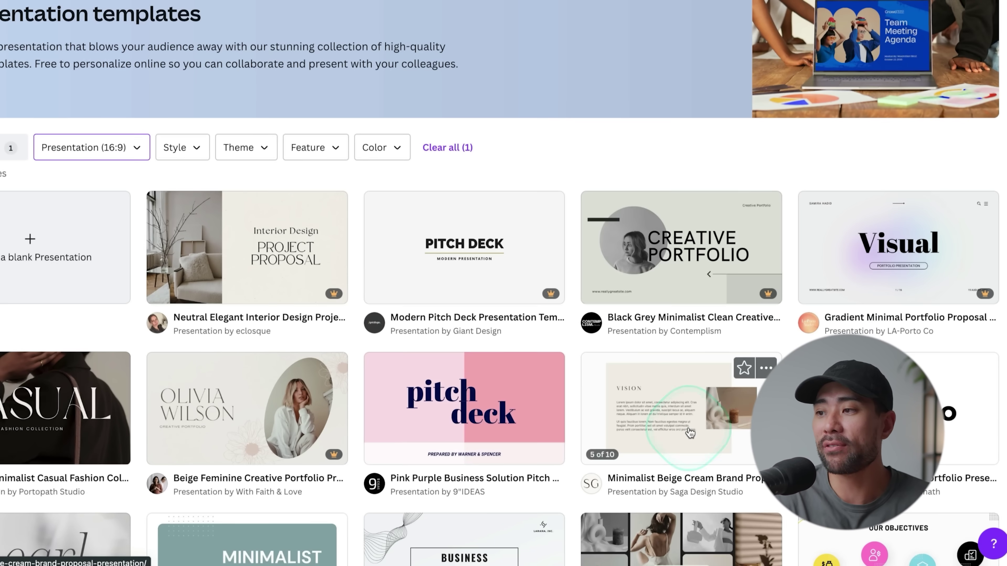
# Open the Minimalist Beige Cream Brand Proposal template and customize it as a new design
pyautogui.click(689, 432)
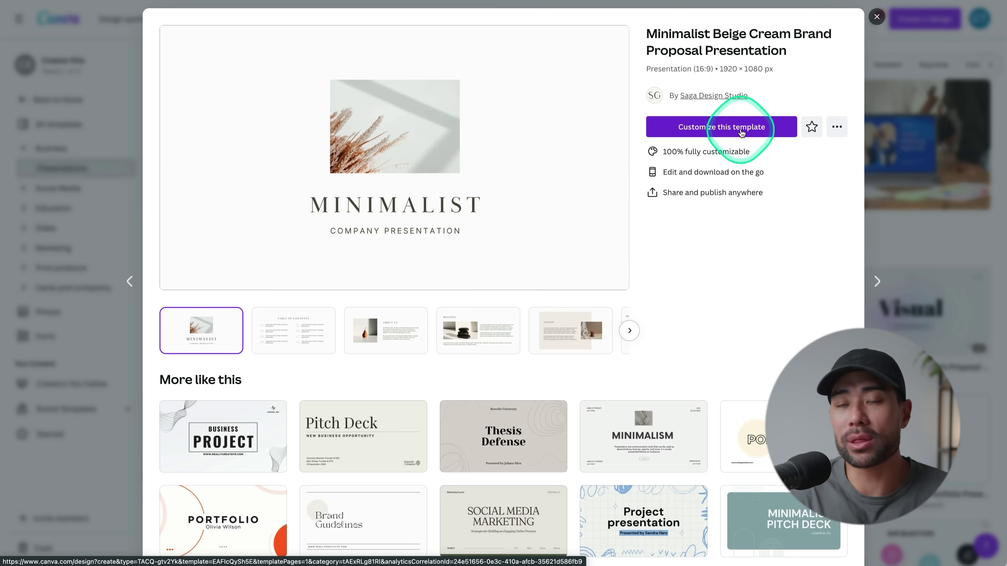
pyautogui.click(810, 92)
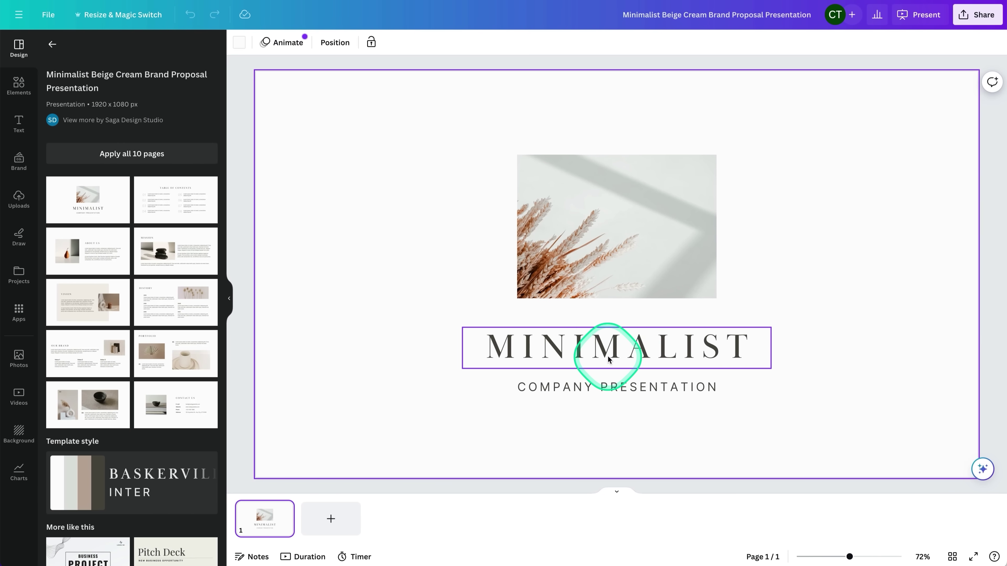
# Replace MINIMALIST with PROFESSIONAL, widen it to one line, and centre it above the subtitle
pyautogui.doubleClick(607, 354)
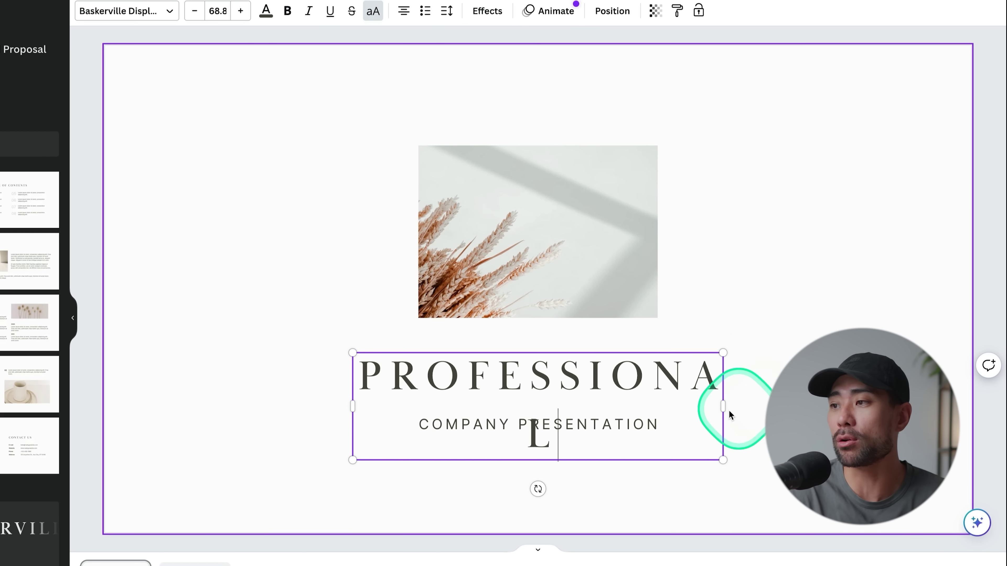
pyautogui.moveTo(723, 405); pyautogui.dragTo(819, 411)
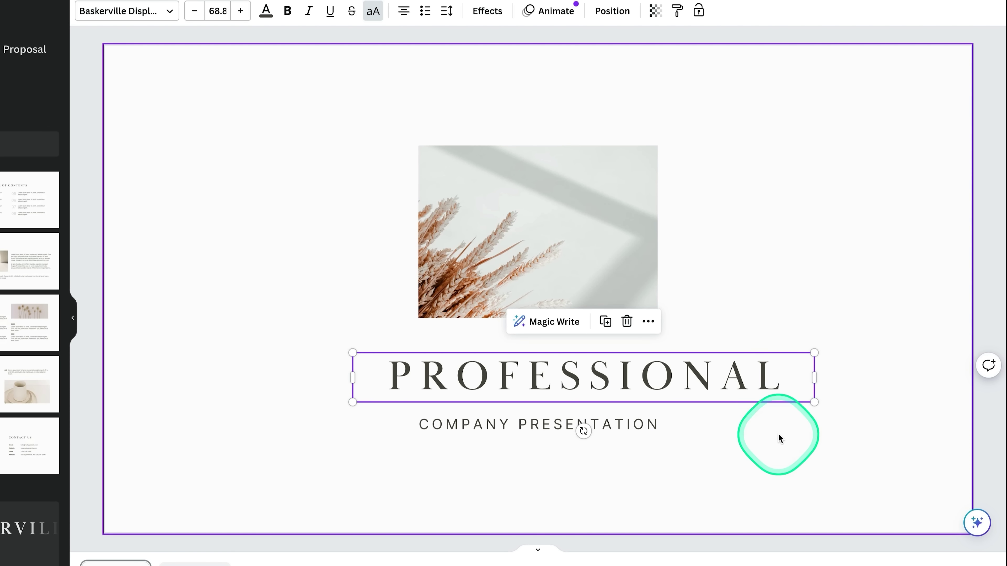
pyautogui.click(778, 437)
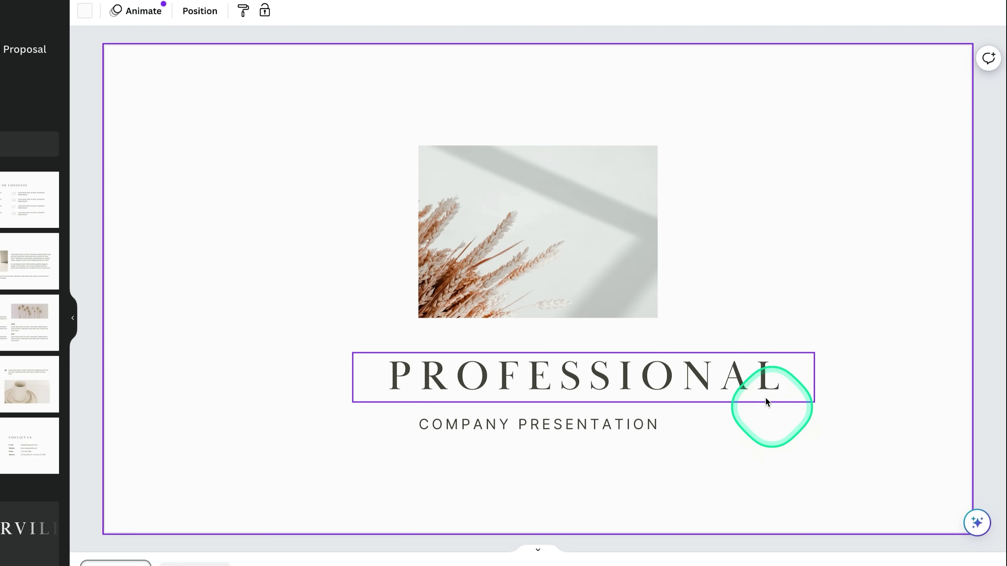
pyautogui.click(760, 387)
pyautogui.moveTo(769, 381); pyautogui.dragTo(726, 375)
pyautogui.press('Escape')
pyautogui.click(587, 429)
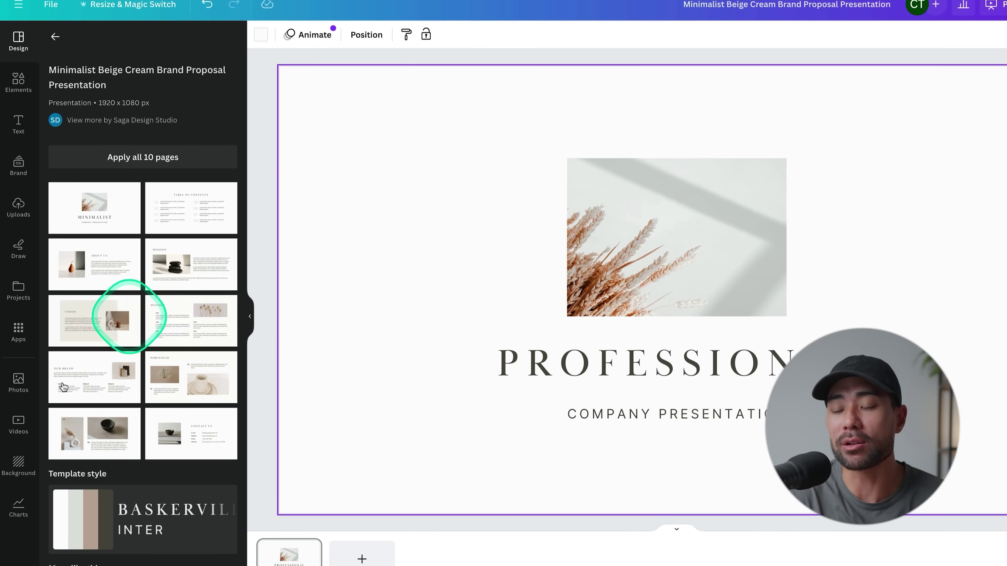
# Replace the deck with all 10 template pages, review them in Grid view, and reopen page 1
pyautogui.click(139, 162)
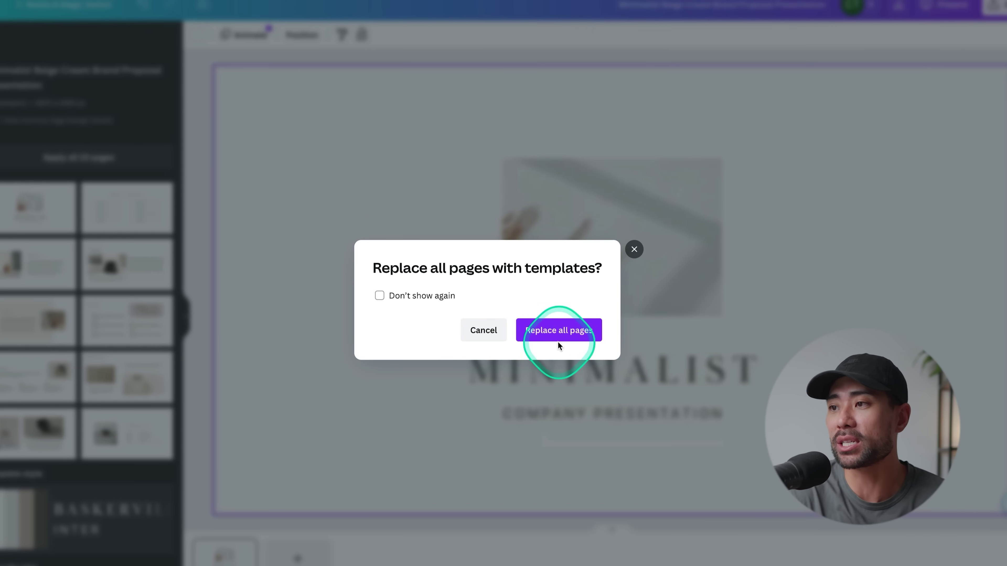
pyautogui.click(558, 341)
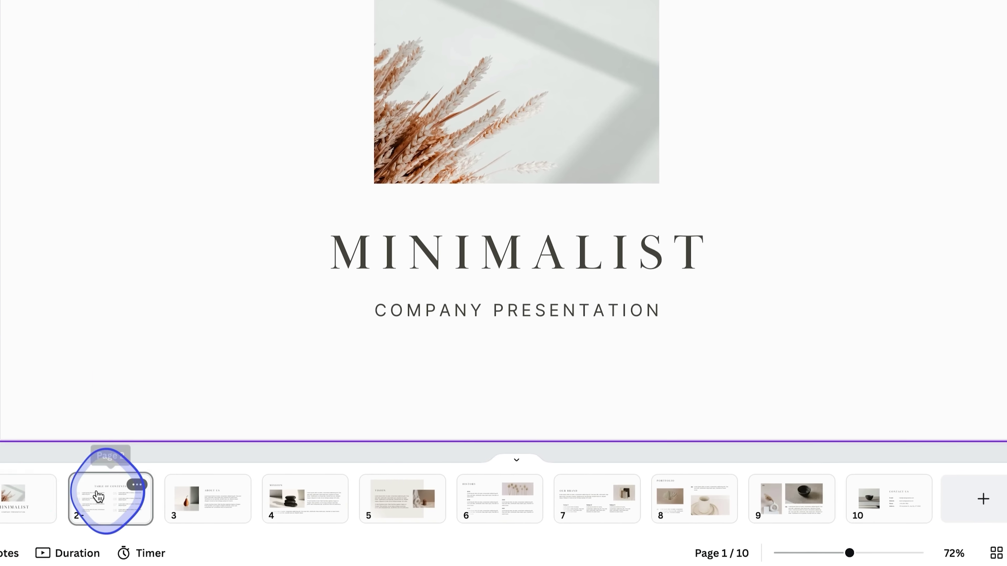
pyautogui.click(99, 495)
pyautogui.click(223, 499)
pyautogui.click(317, 507)
pyautogui.click(396, 503)
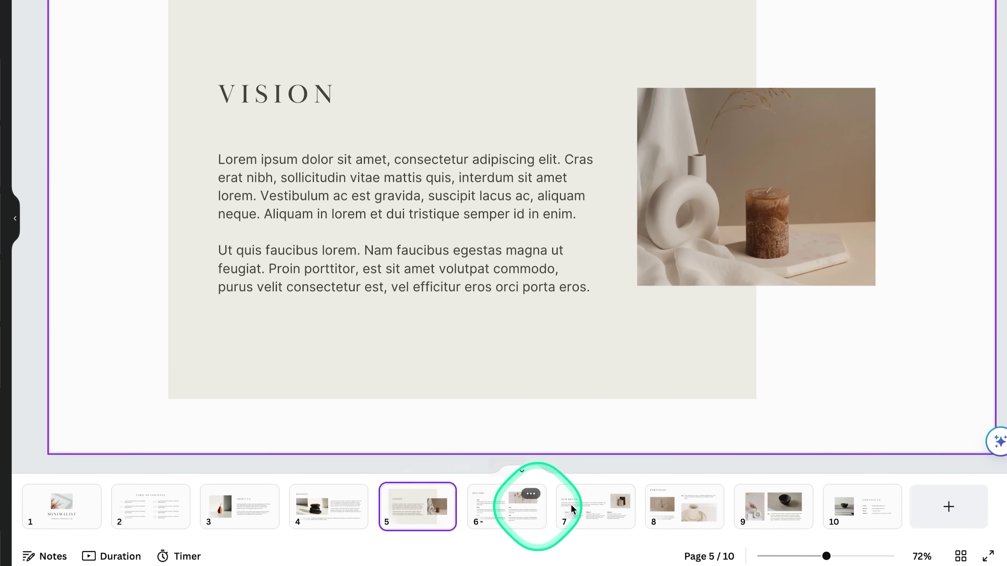
pyautogui.click(572, 509)
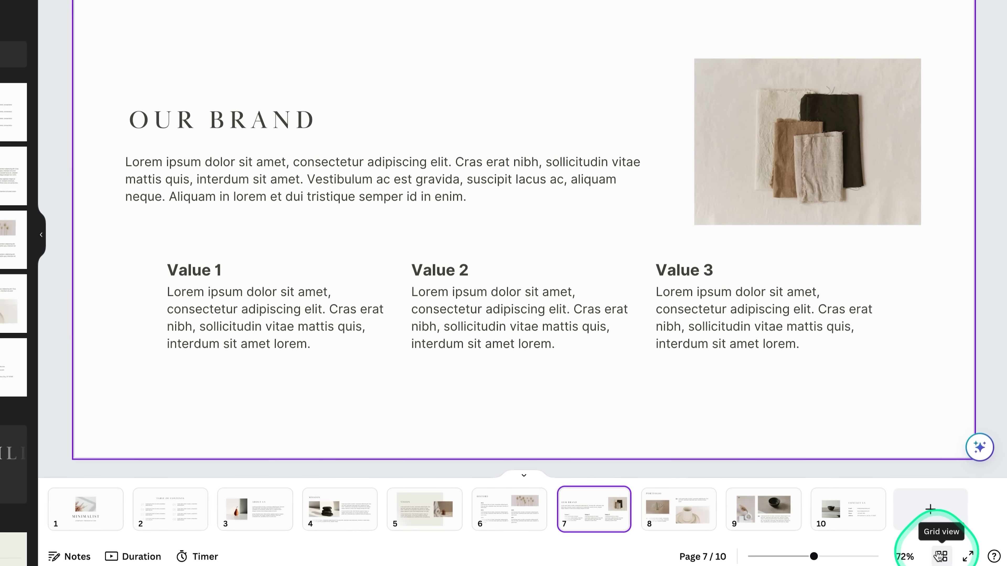
pyautogui.click(940, 556)
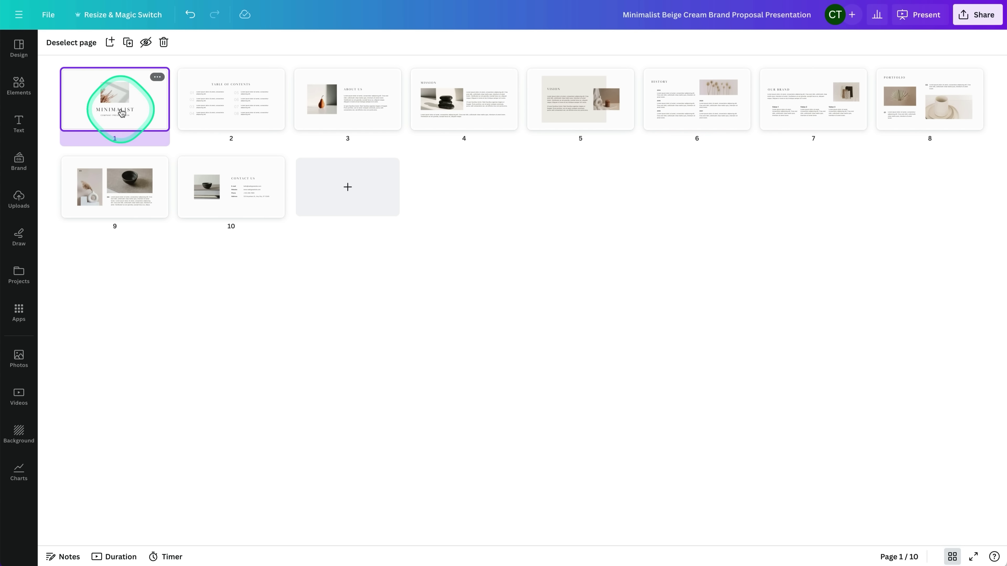
pyautogui.doubleClick(121, 112)
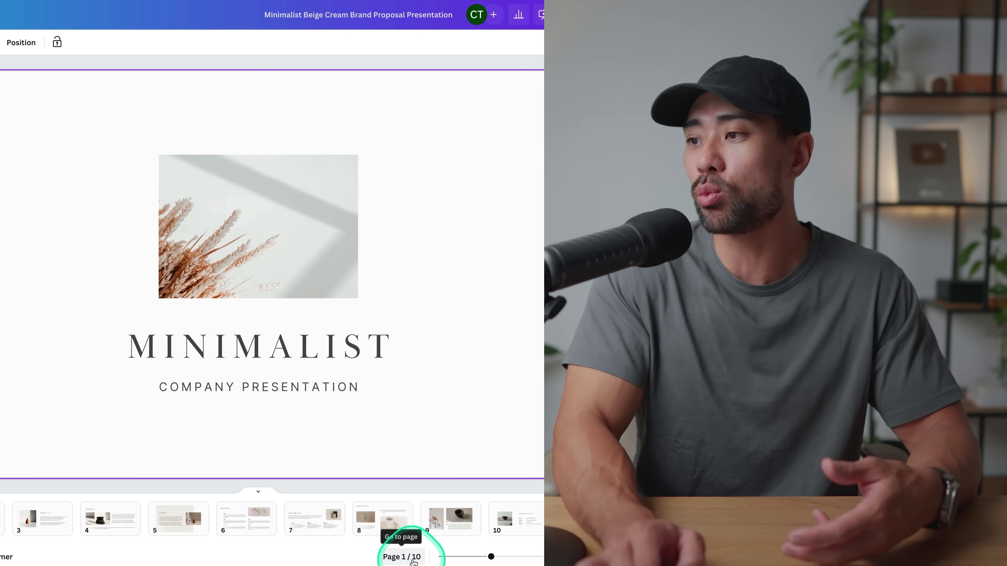
# Search the Design panel's templates for 'pink presentation'
pyautogui.moveTo(491, 557)
pyautogui.mouseDown()
pyautogui.moveTo(521, 559)
pyautogui.moveTo(478, 555)
pyautogui.mouseUp()
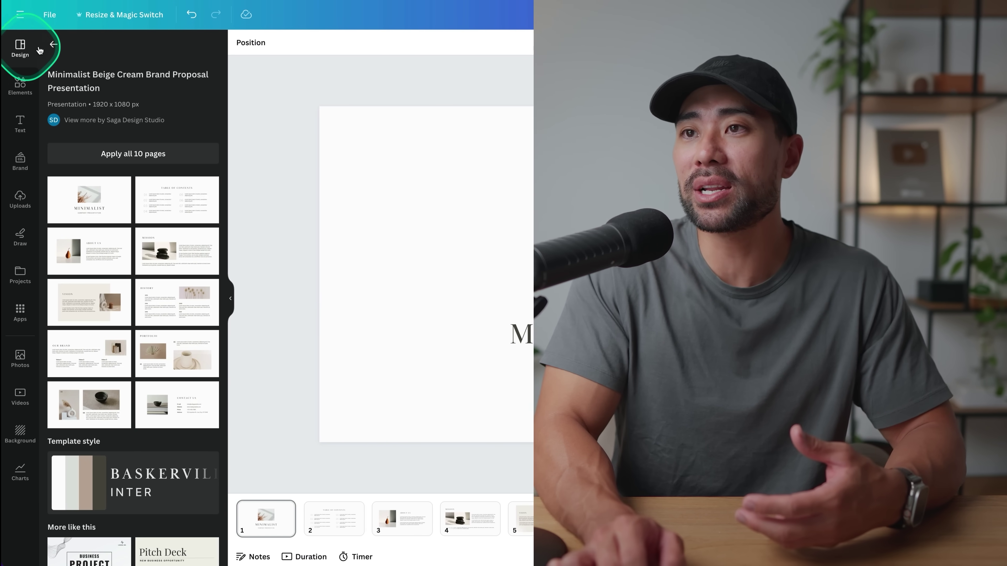
pyautogui.click(53, 49)
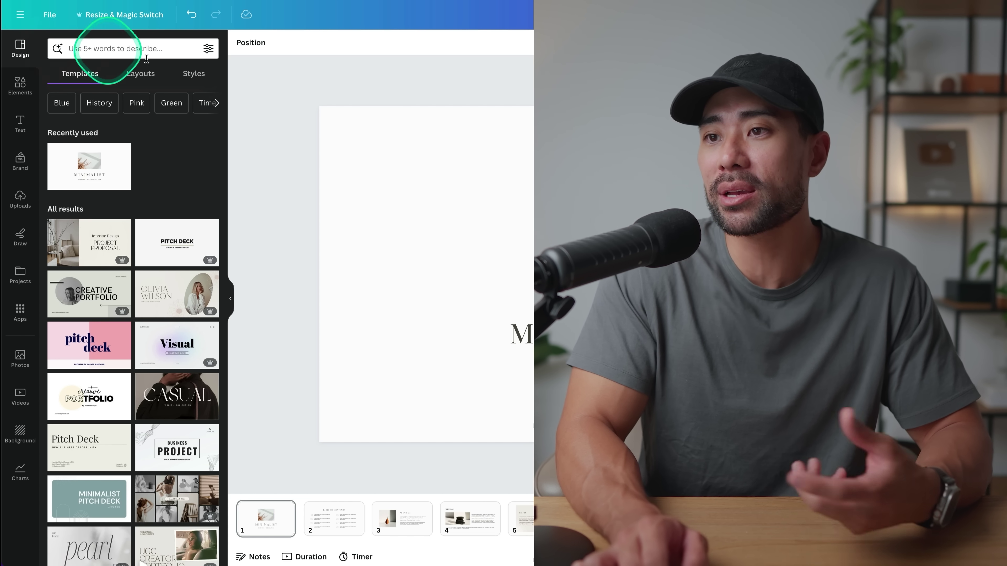
pyautogui.scroll(-3, 129, 335)
pyautogui.scroll(10, 129, 335)
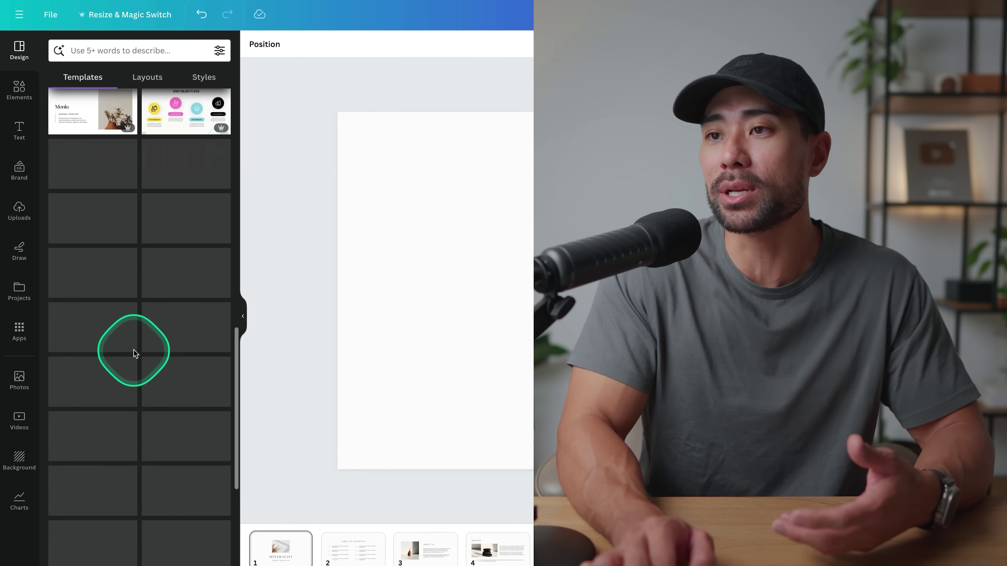
pyautogui.scroll(-6, 137, 358)
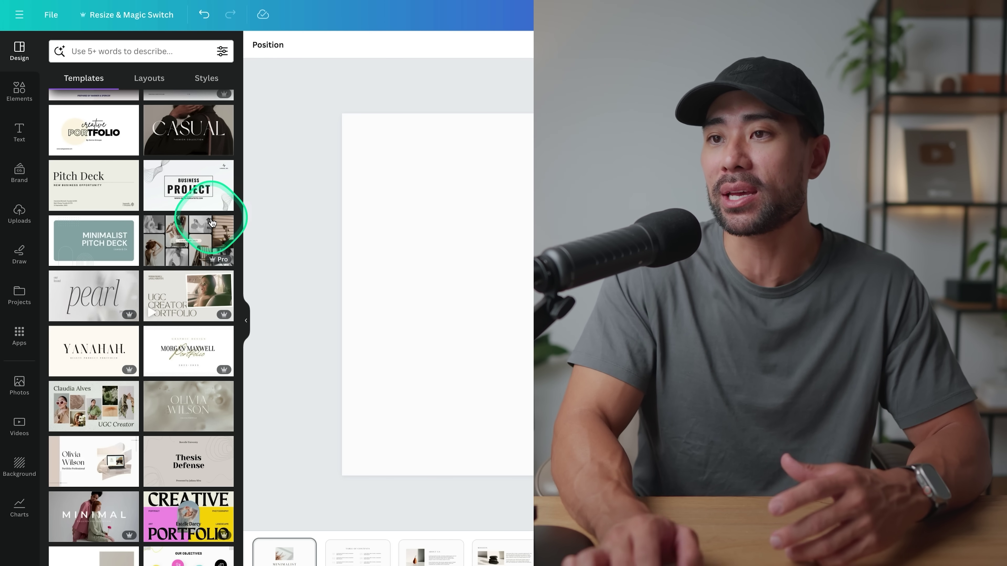
pyautogui.scroll(8, 129, 288)
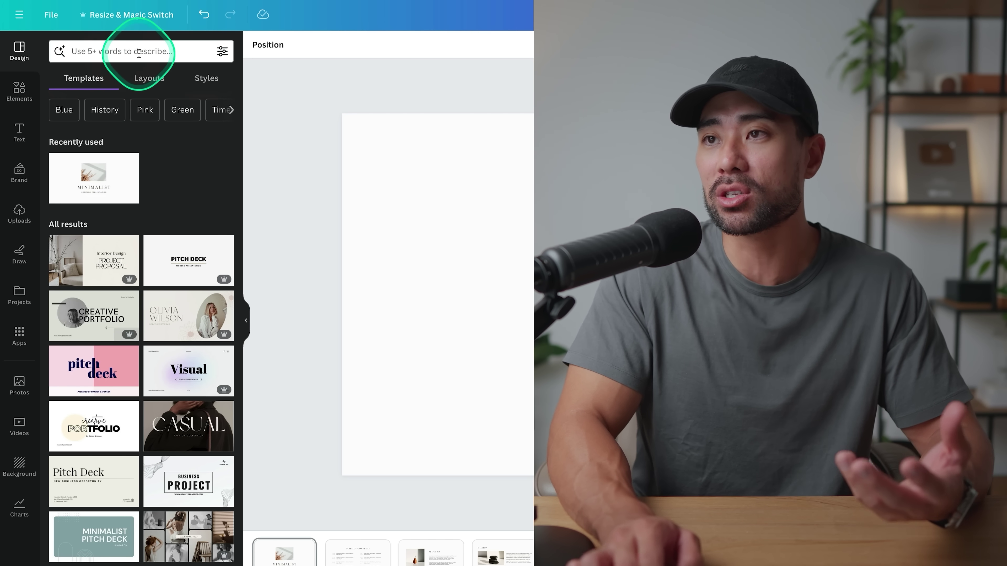
pyautogui.click(179, 53)
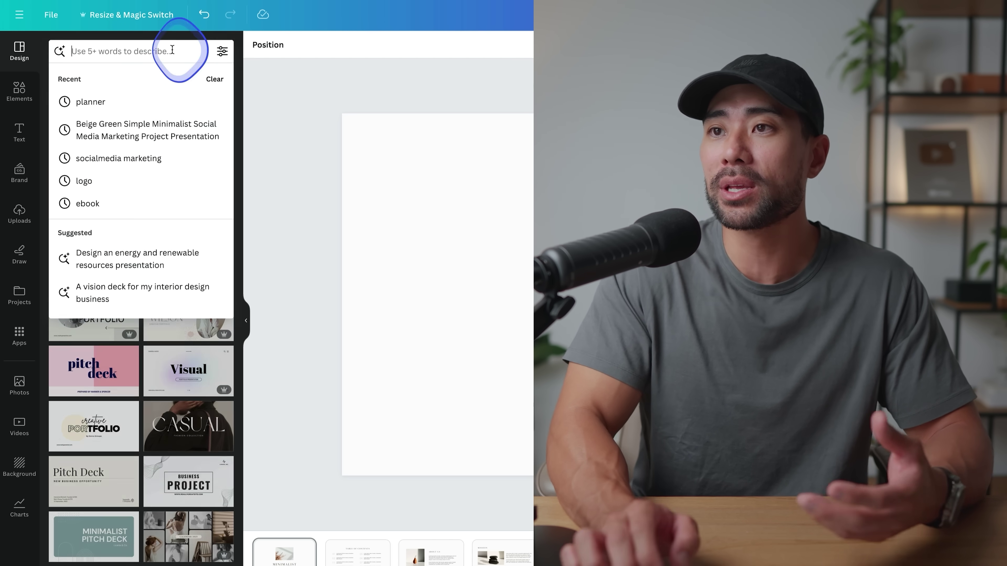
pyautogui.write('pink')
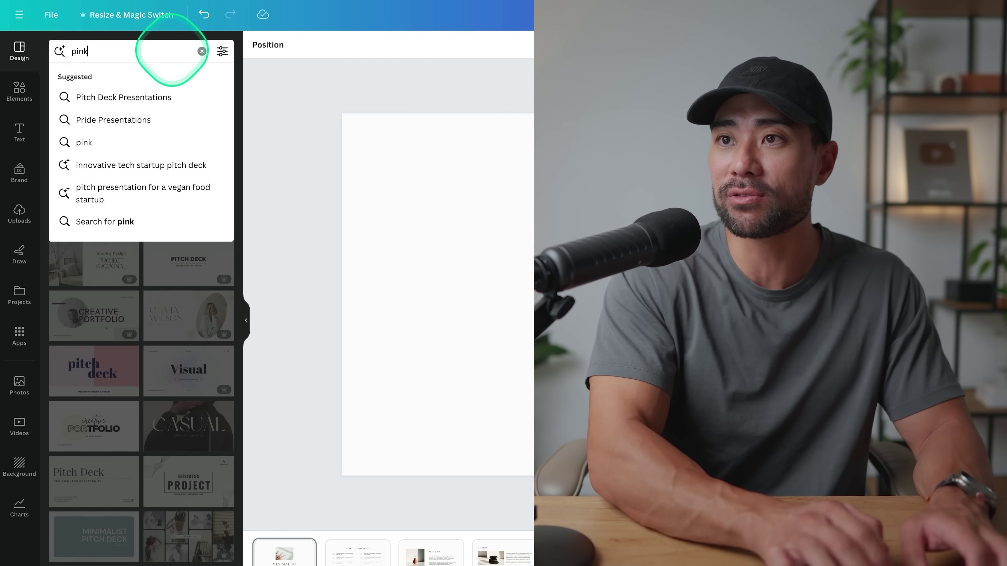
pyautogui.write(' presentation')
pyautogui.press('Return')
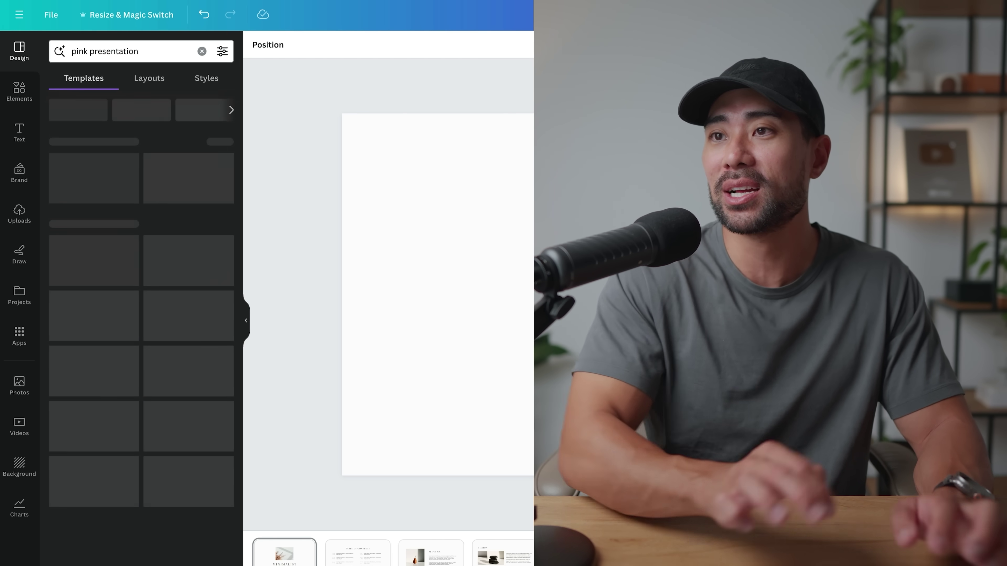
# Add an 11th page after Contact Us using the Pink Purple pitch deck's 'THE team' slide
pyautogui.click(92, 336)
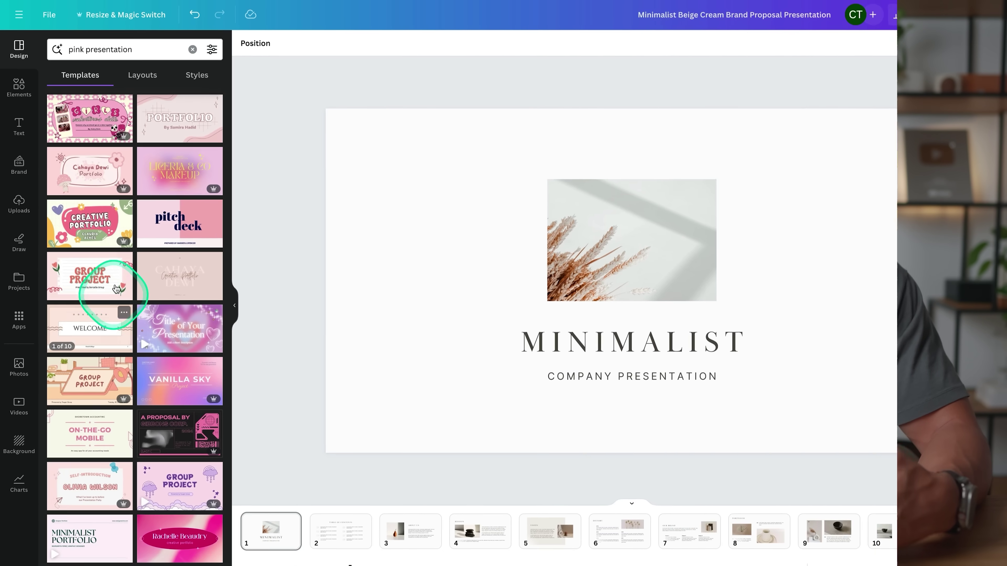
pyautogui.click(212, 49)
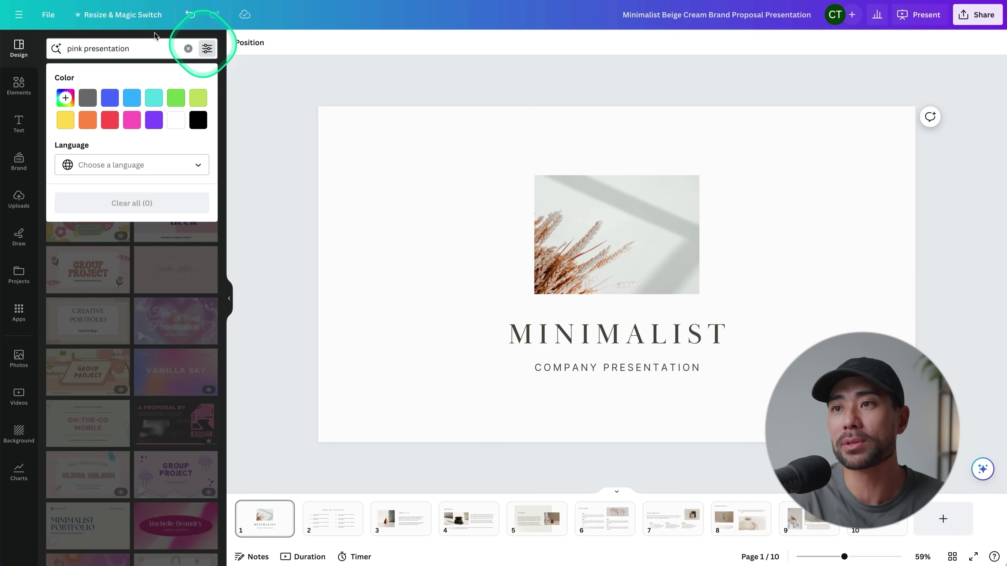
pyautogui.click(64, 74)
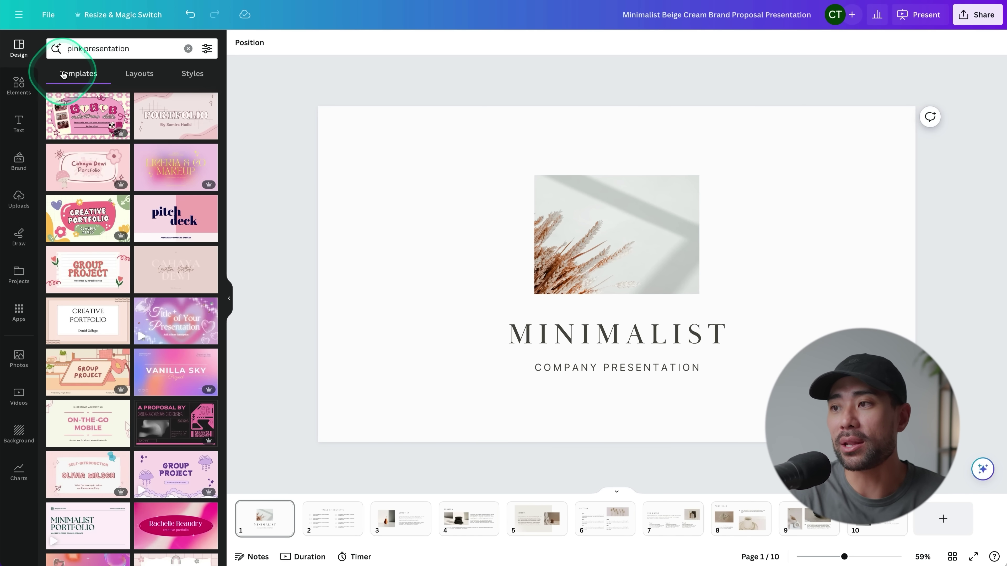
pyautogui.click(167, 235)
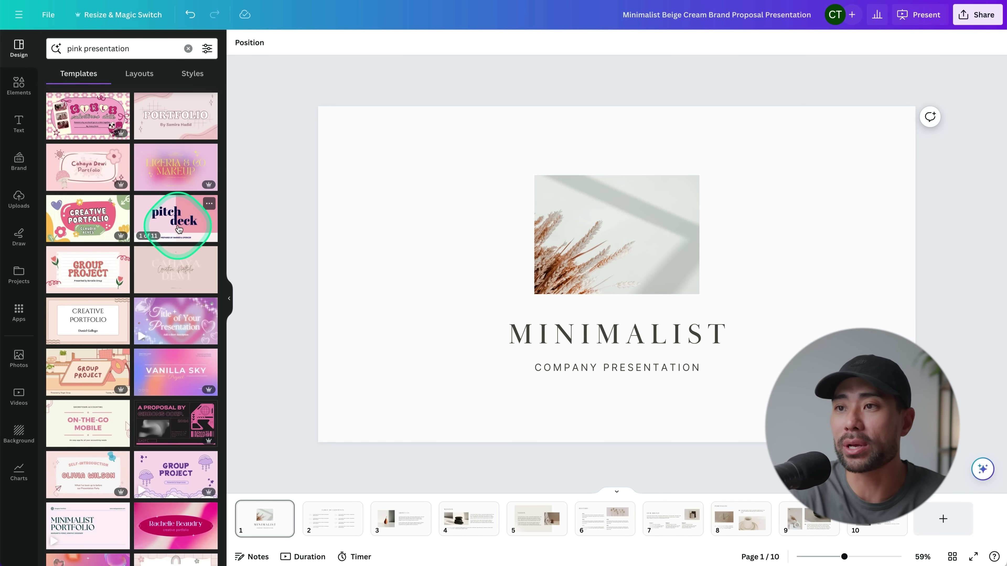
pyautogui.click(179, 228)
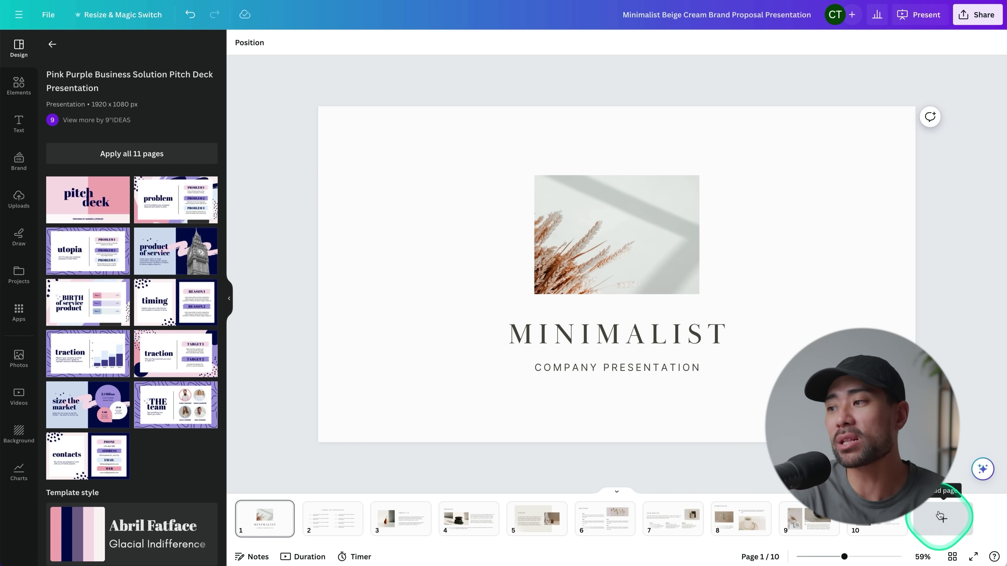
pyautogui.click(864, 529)
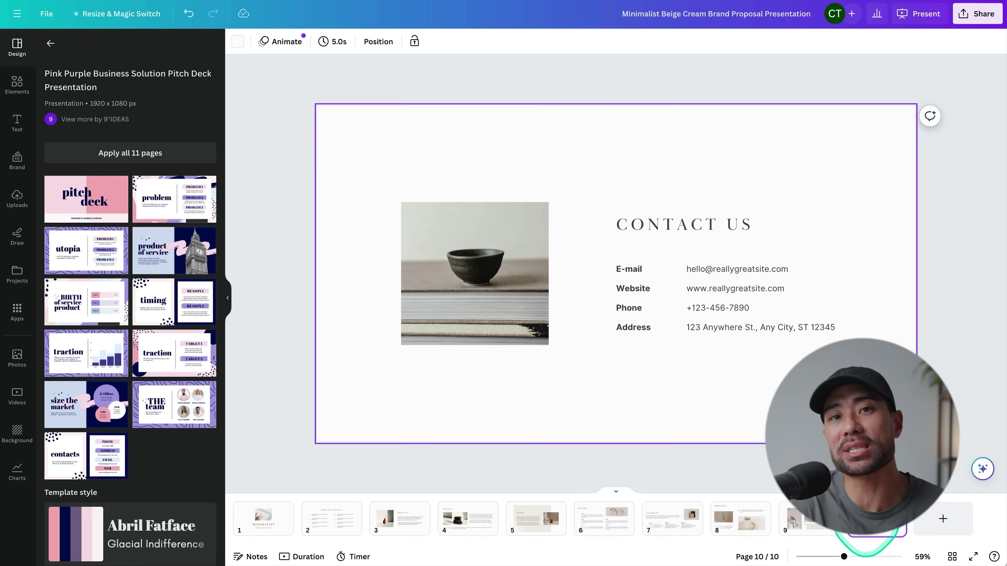
pyautogui.click(931, 516)
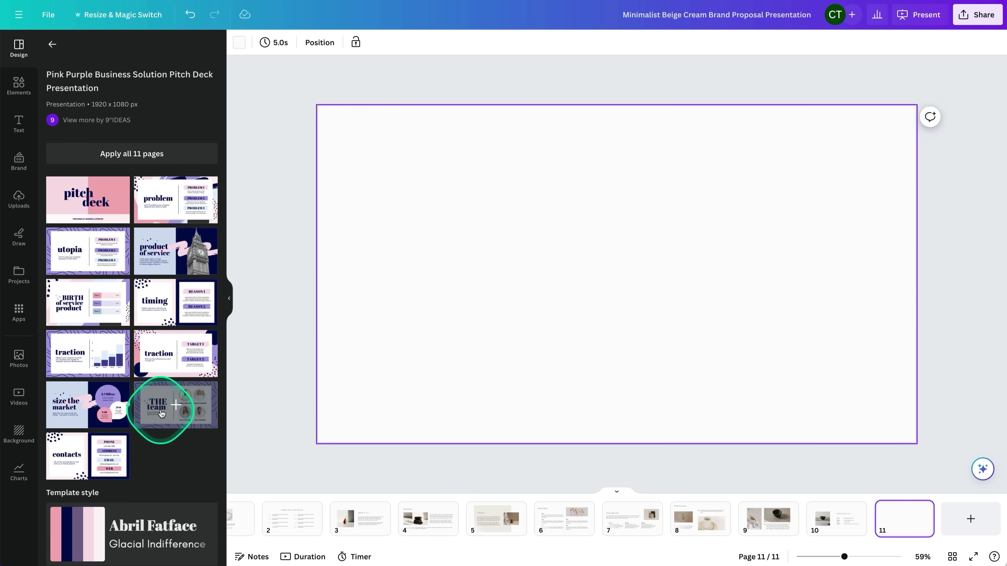
pyautogui.click(161, 413)
pyautogui.click(447, 379)
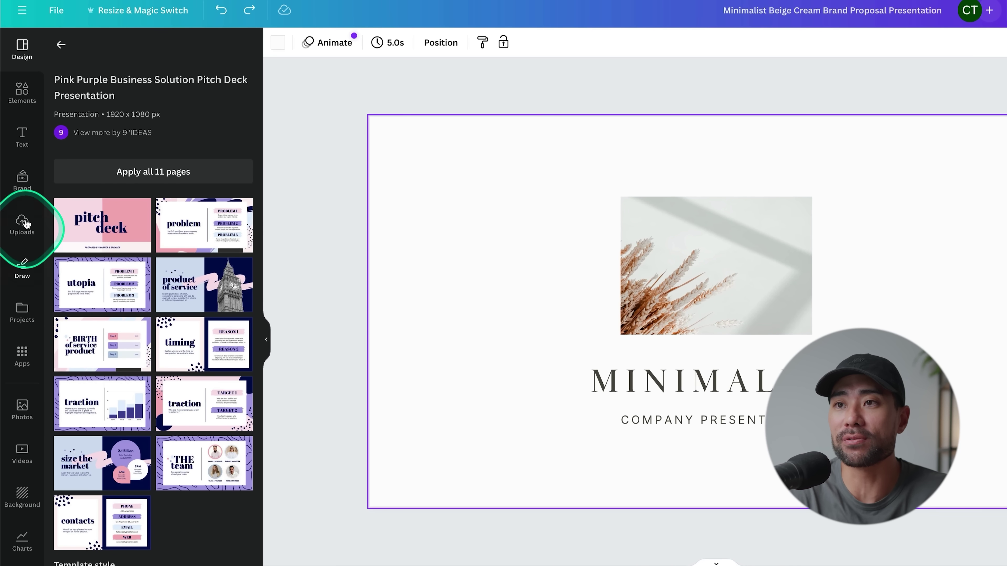
# Leave the pitch deck template and open the full Shapes library under Elements
pyautogui.click(25, 99)
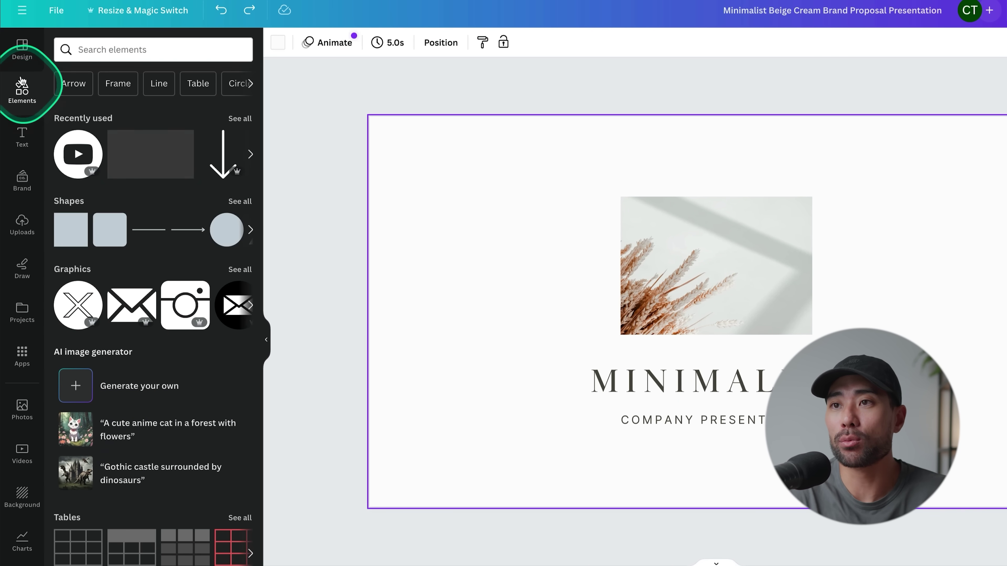
pyautogui.click(20, 56)
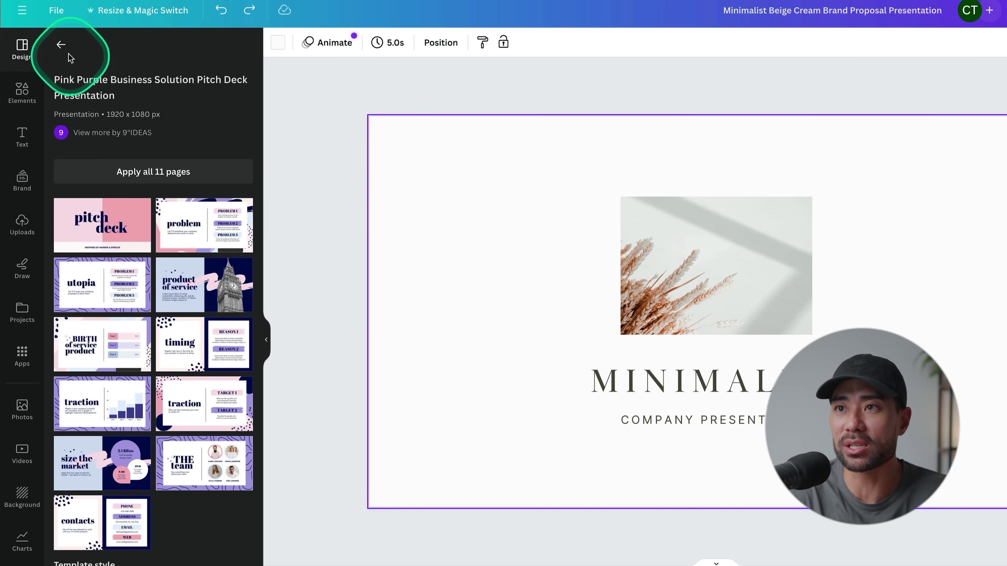
pyautogui.click(60, 45)
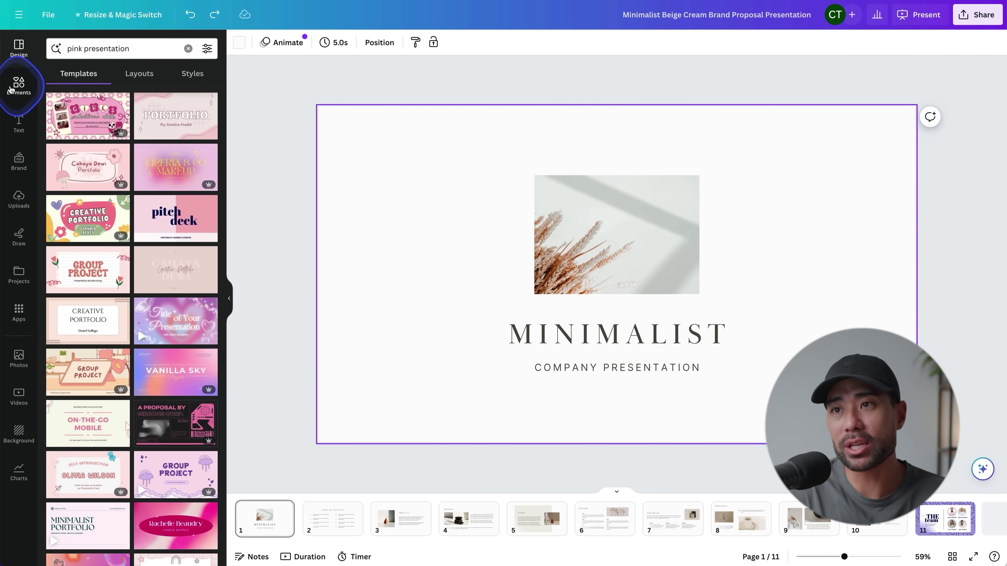
pyautogui.click(14, 98)
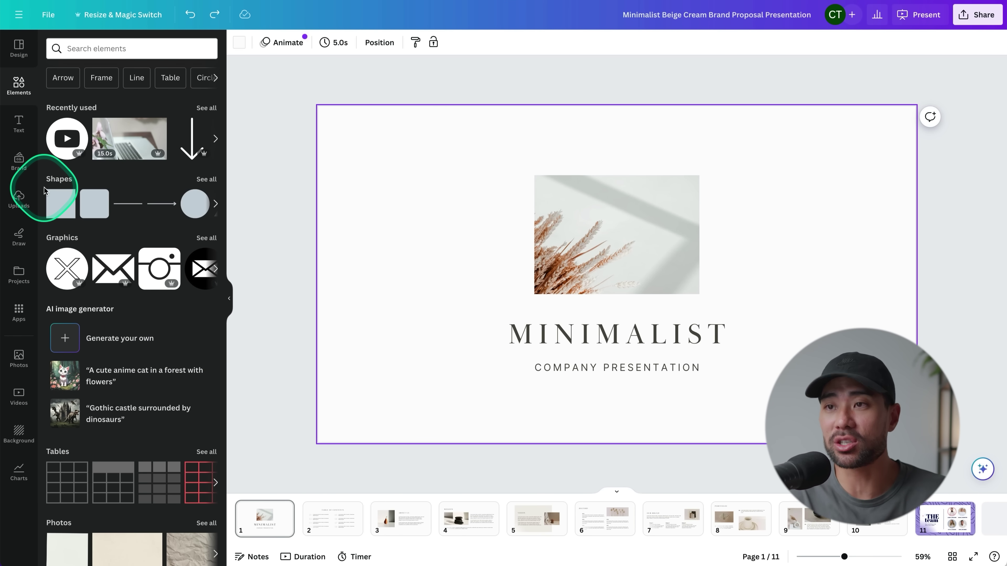
pyautogui.scroll(-5, 109, 357)
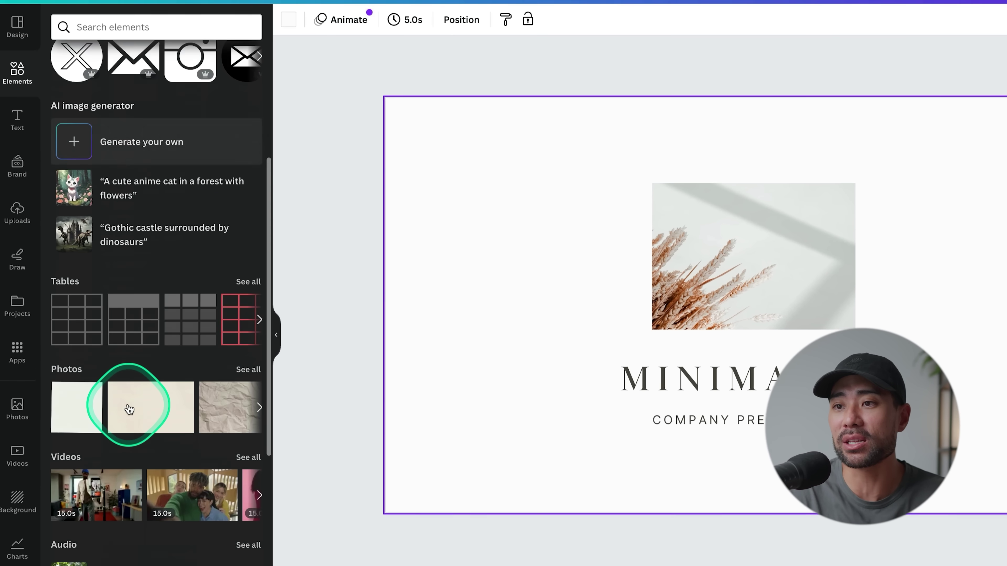
pyautogui.scroll(-6, 130, 409)
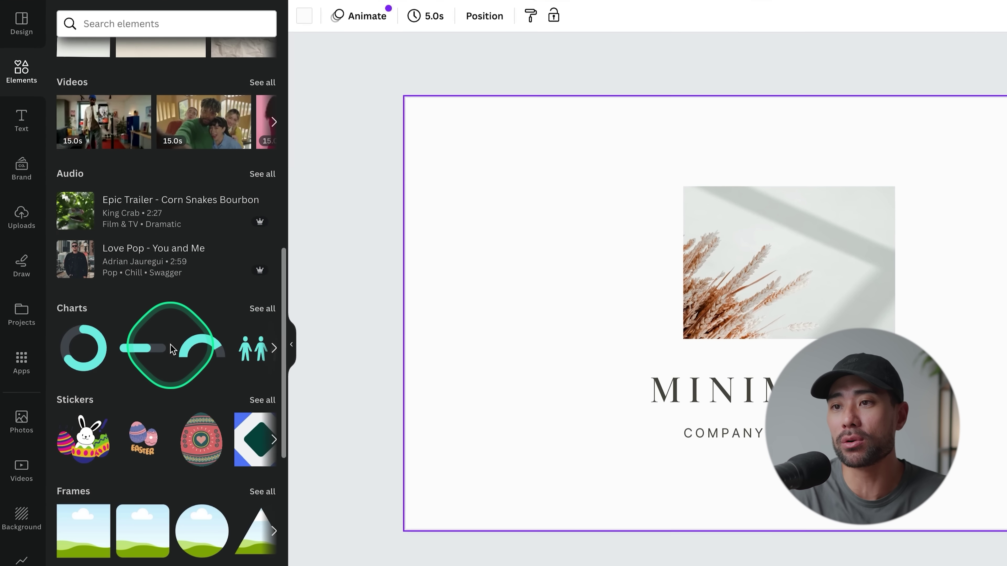
pyautogui.scroll(-5, 170, 349)
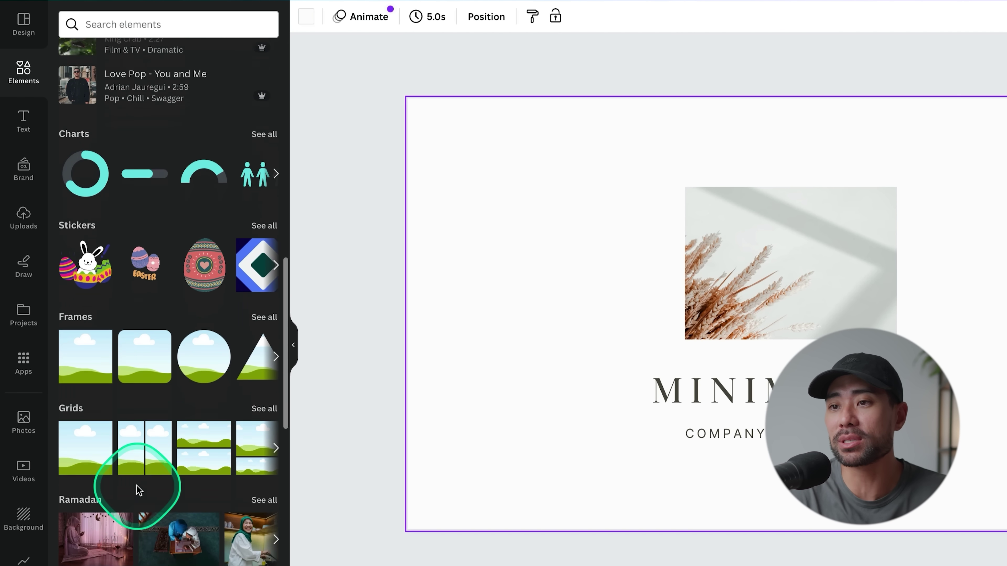
pyautogui.scroll(-3, 138, 491)
pyautogui.scroll(15, 146, 397)
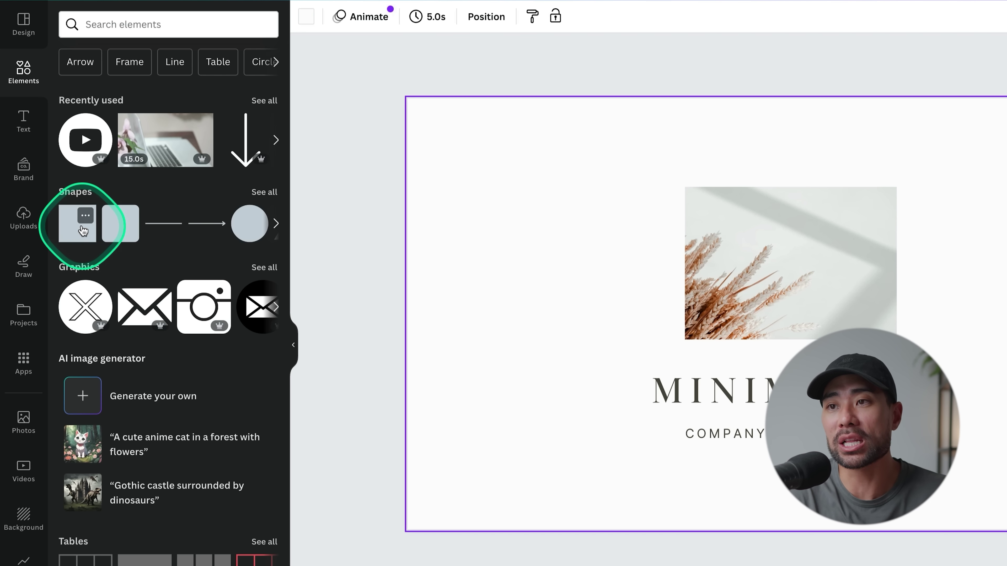
pyautogui.click(265, 195)
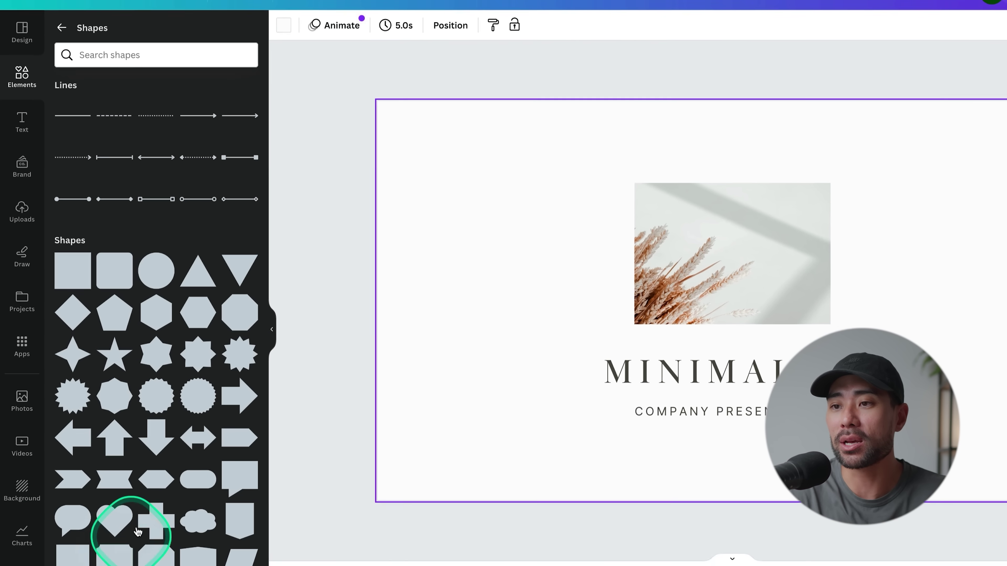
# Place a heart shape in the slide's top-left corner, then select the MINIMALIST title
pyautogui.click(124, 554)
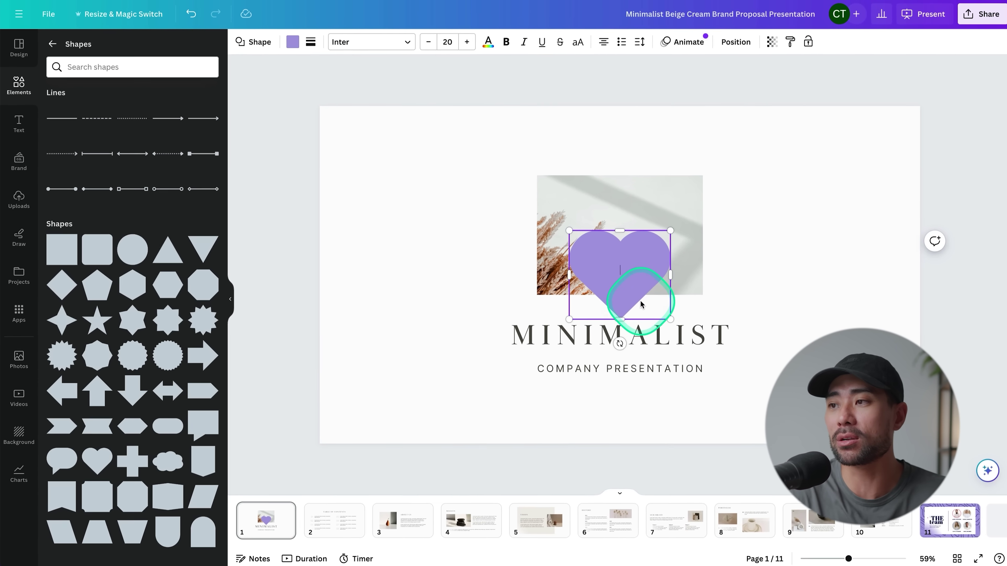
pyautogui.moveTo(661, 302); pyautogui.dragTo(410, 235)
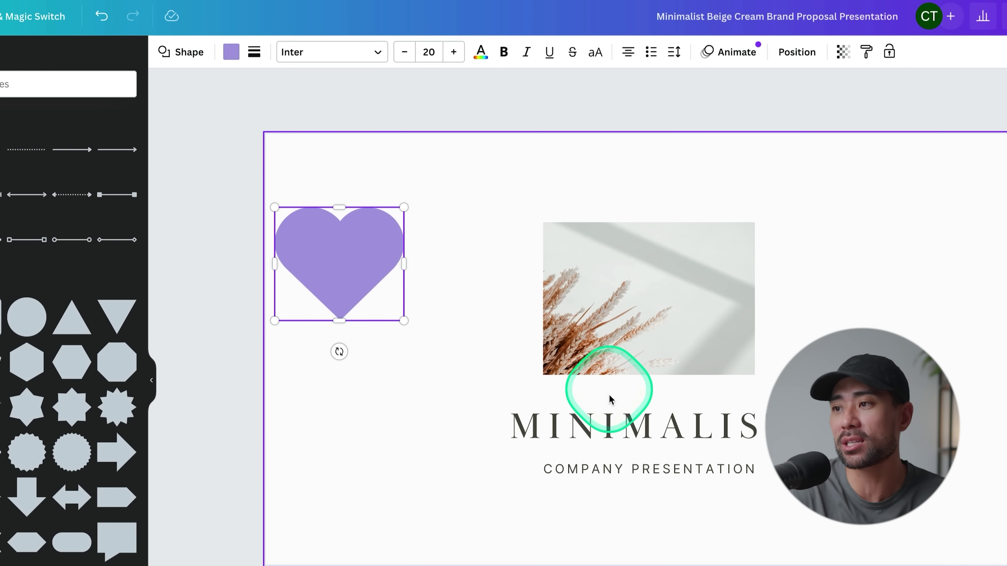
pyautogui.click(603, 424)
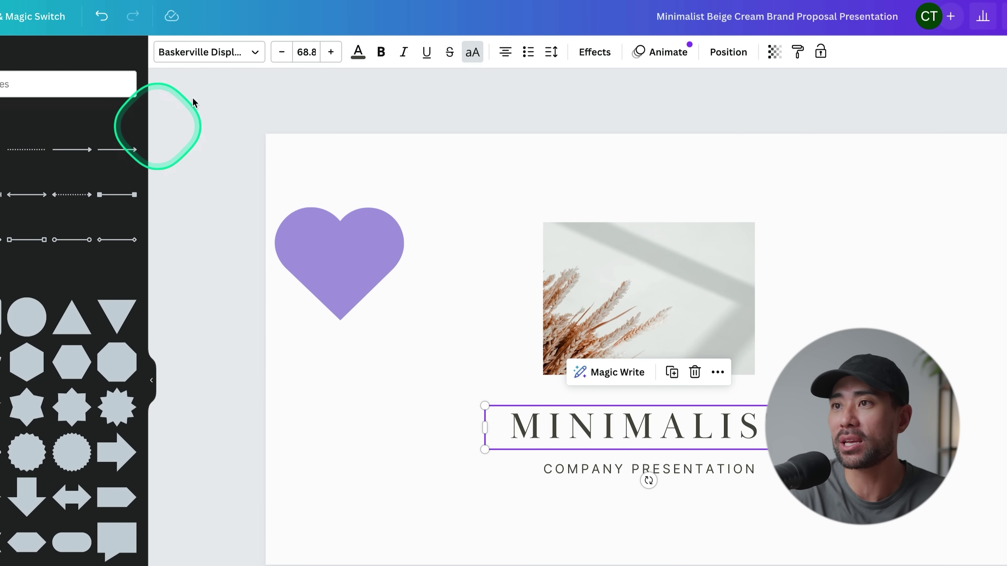
pyautogui.click(253, 59)
pyautogui.click(259, 53)
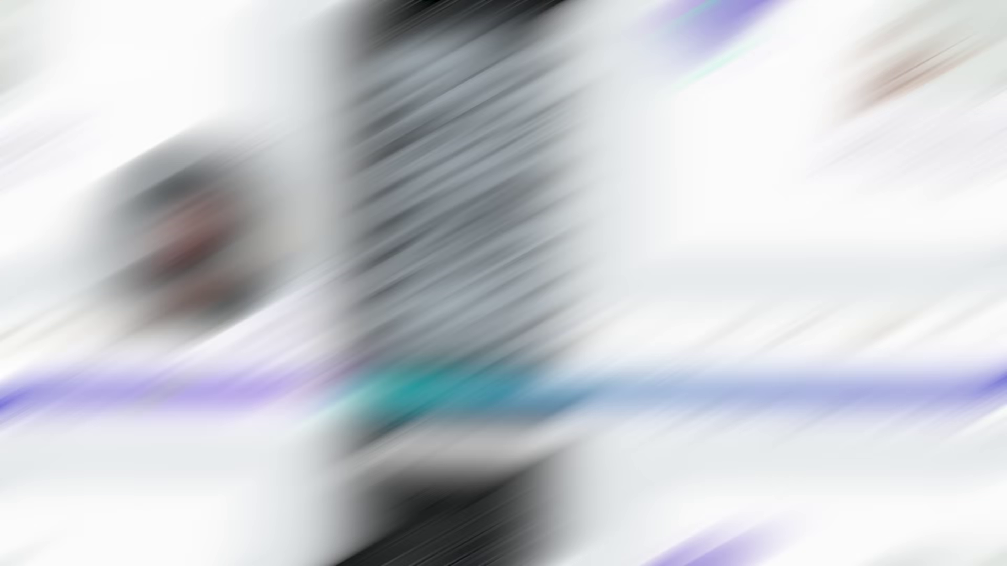
# Recolour the title-slide heart from lavender to bright red #F80808 using a custom colour
pyautogui.click(474, 289)
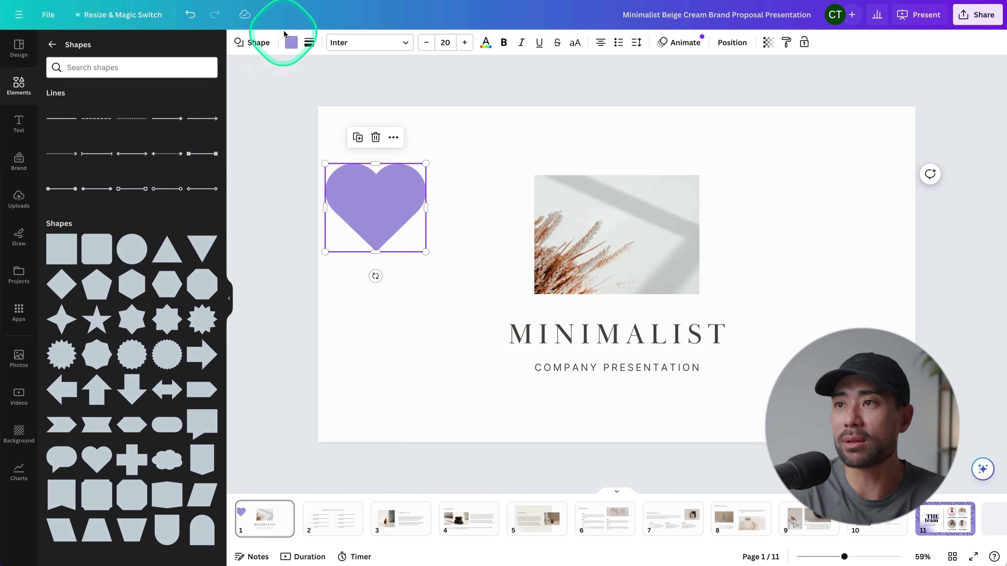
pyautogui.click(290, 41)
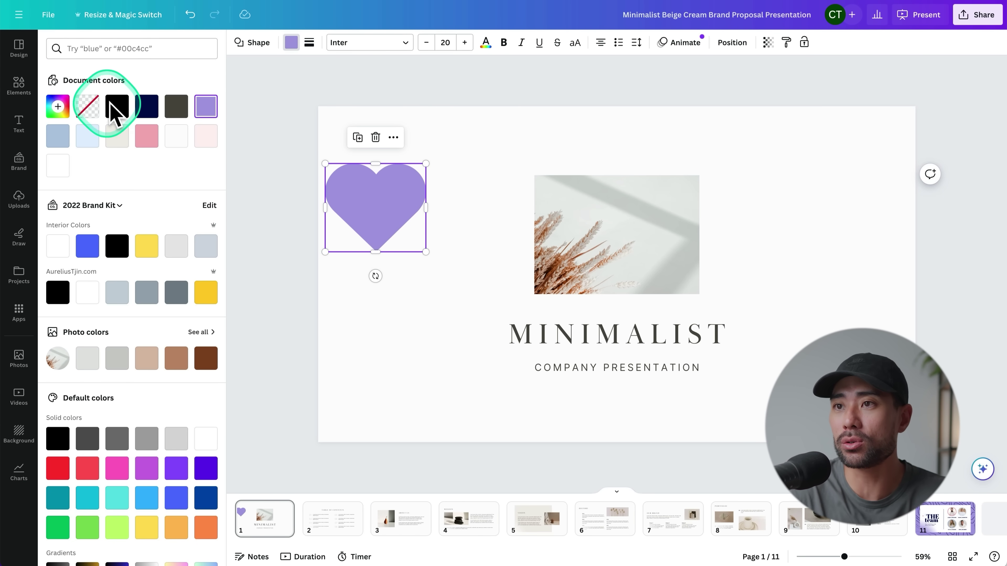
pyautogui.click(121, 108)
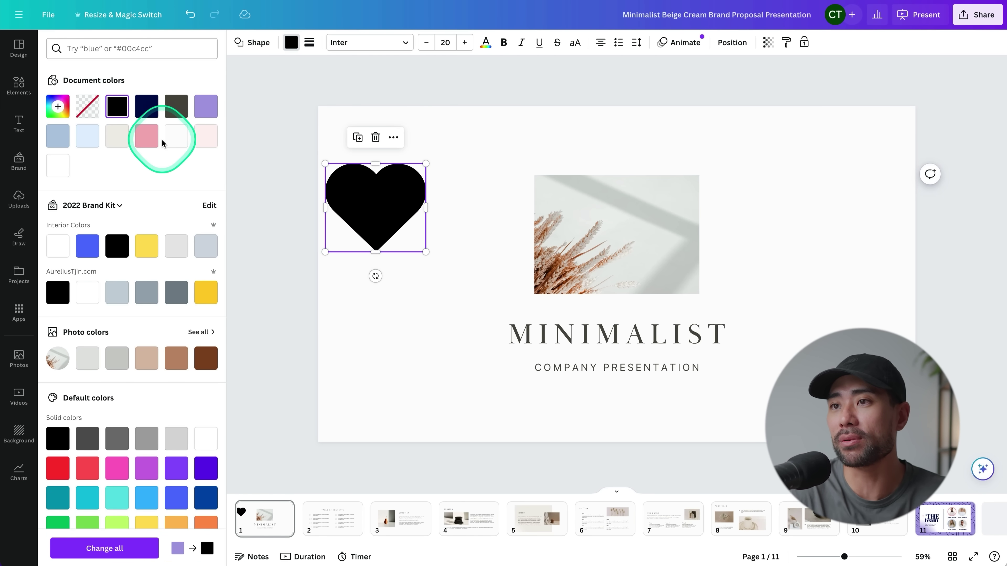
pyautogui.click(58, 107)
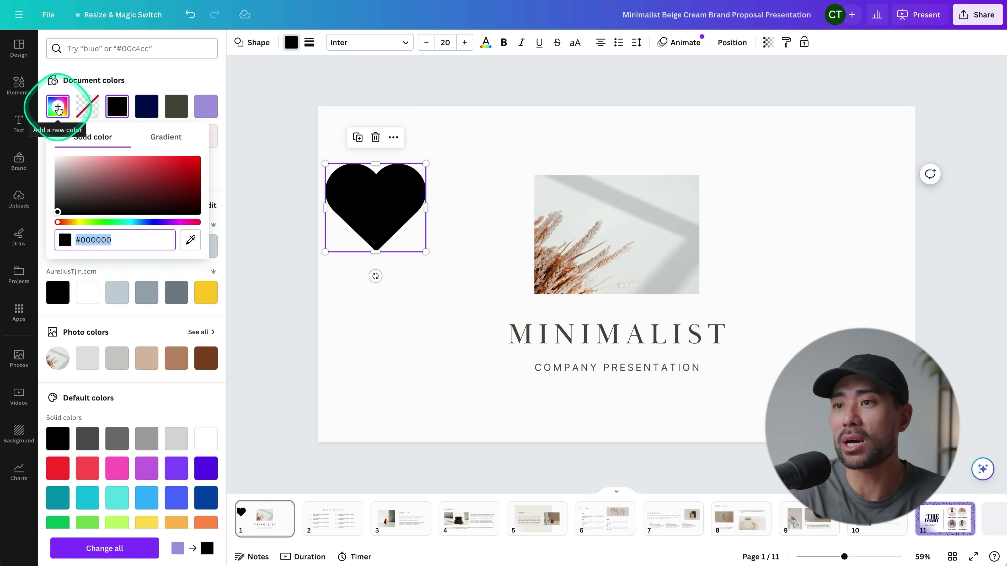
pyautogui.moveTo(116, 203); pyautogui.dragTo(136, 183)
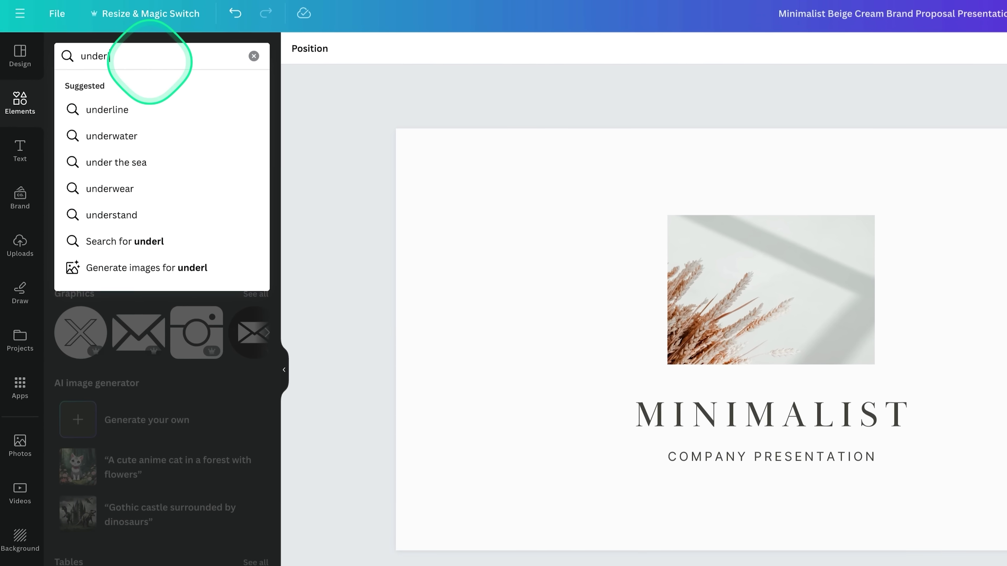
# Search graphics for 'underline' and place a black brush-stroke underline near the slide top
pyautogui.press('Return')
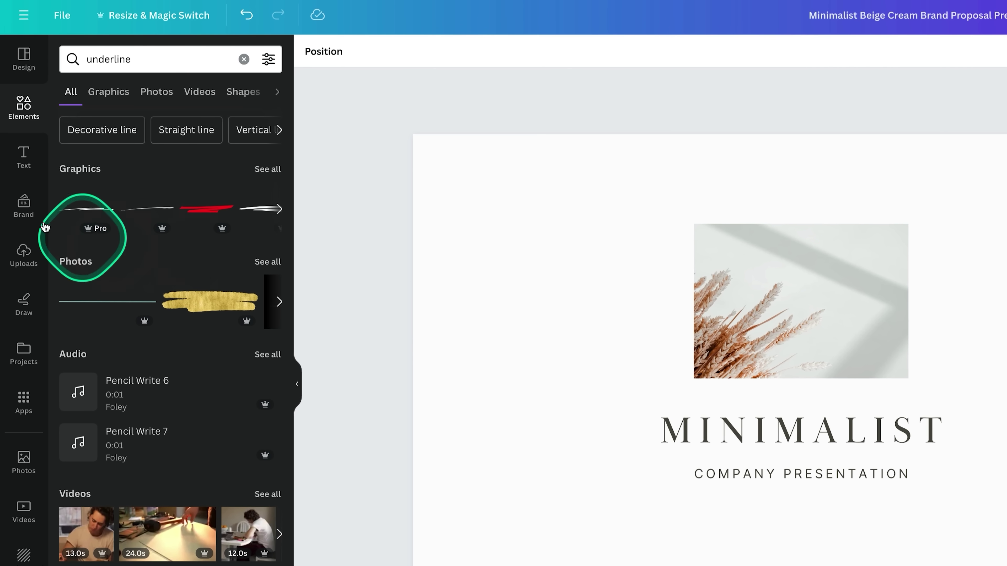
pyautogui.click(268, 170)
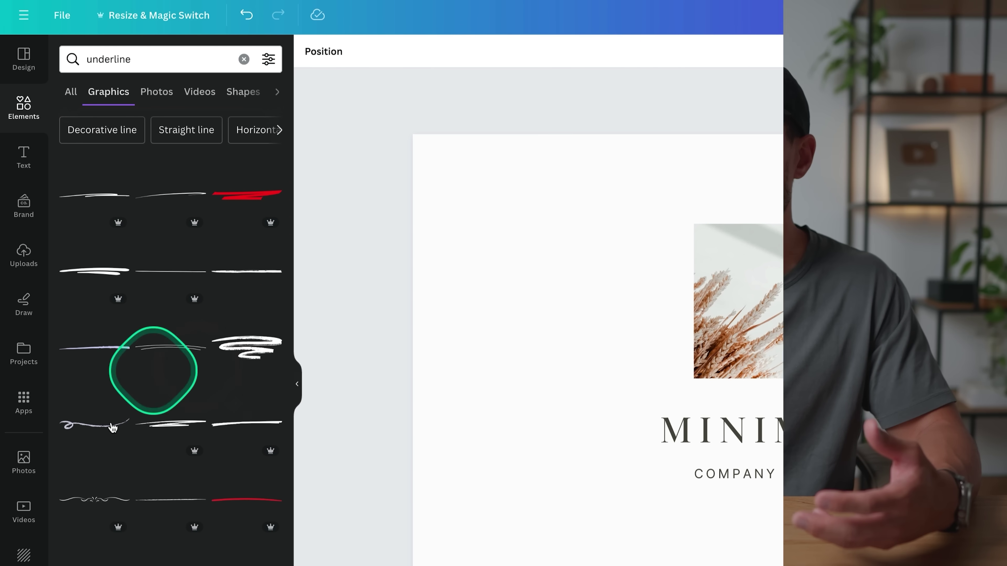
pyautogui.scroll(-4, 142, 456)
pyautogui.scroll(-10, 151, 468)
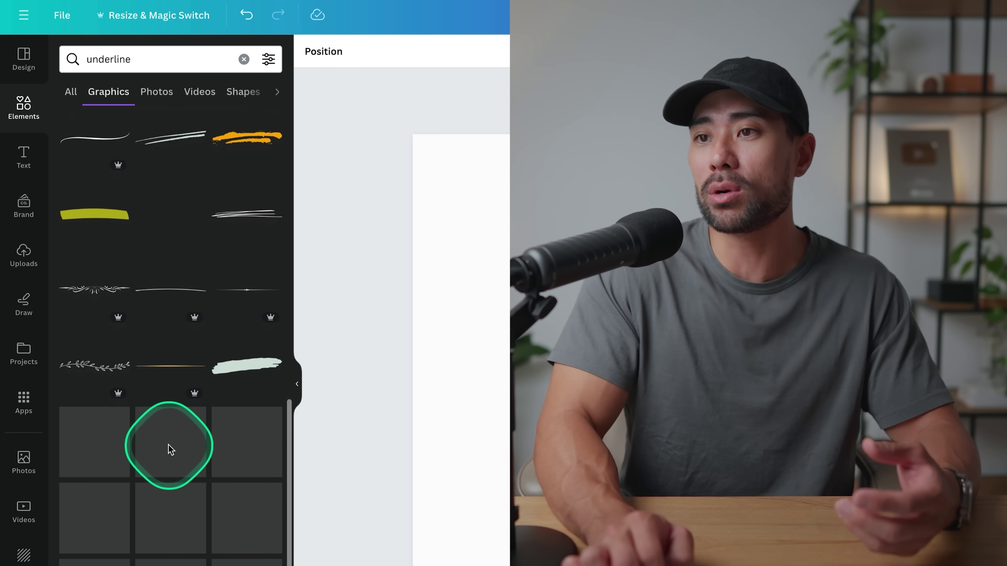
pyautogui.scroll(15, 193, 303)
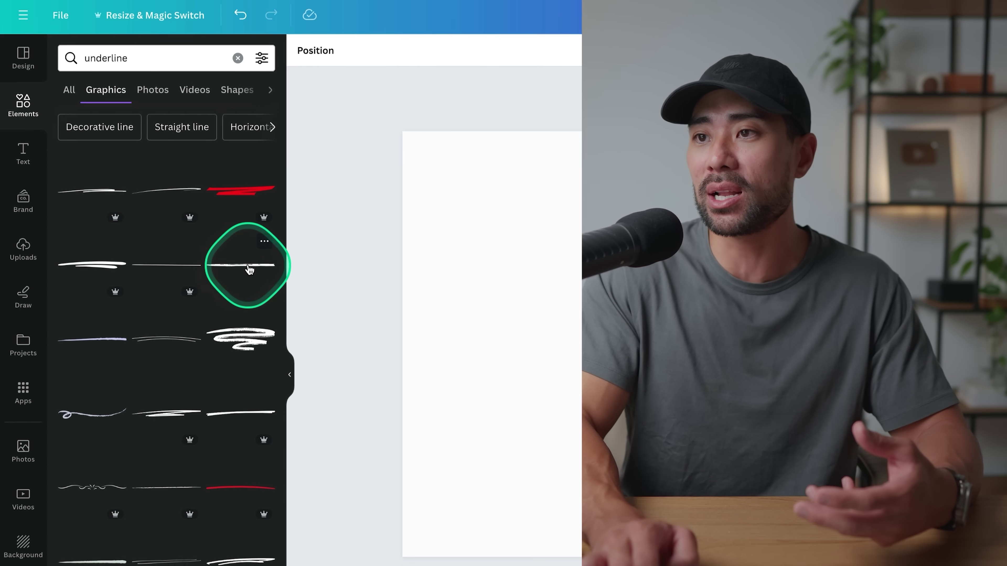
pyautogui.click(249, 270)
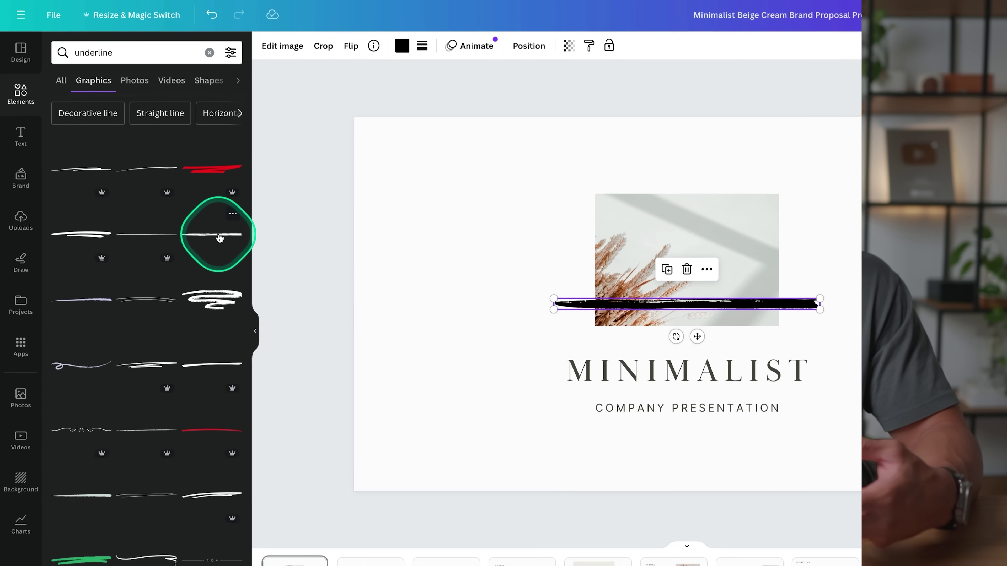
pyautogui.moveTo(735, 278); pyautogui.dragTo(539, 140)
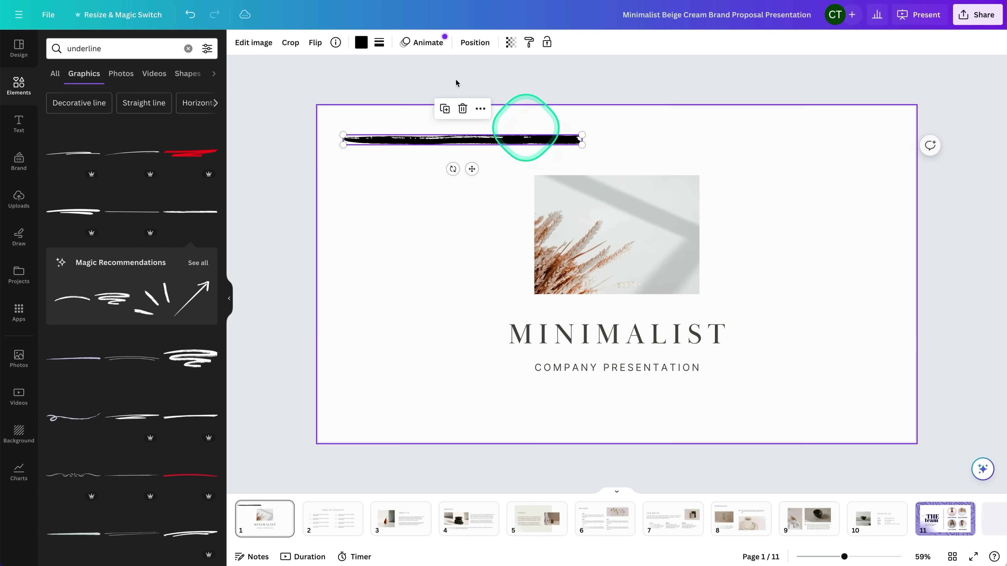
# Turn the brush underline lavender, centre it under COMPANY PRESENTATION, then select the heading texts
pyautogui.click(362, 42)
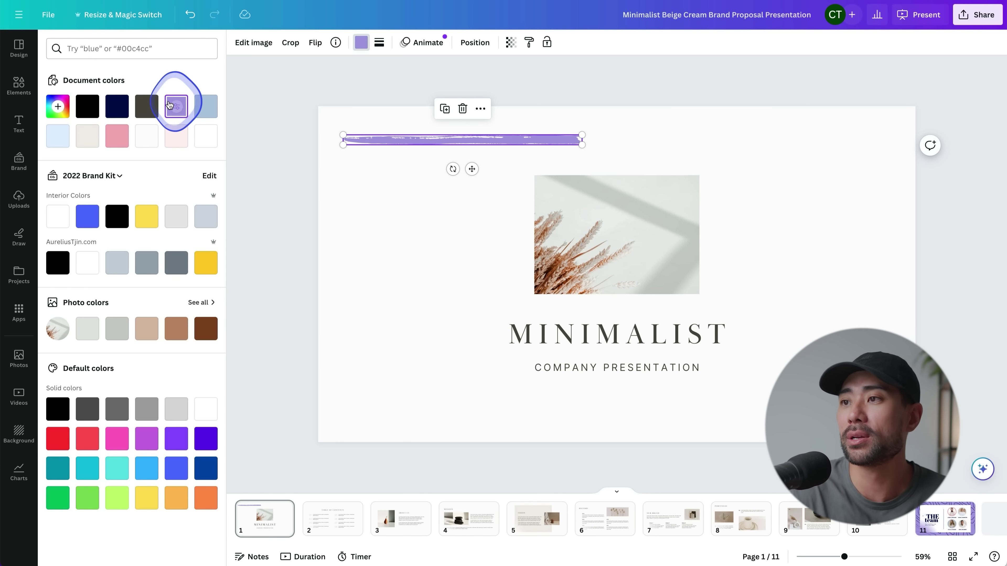
pyautogui.click(380, 198)
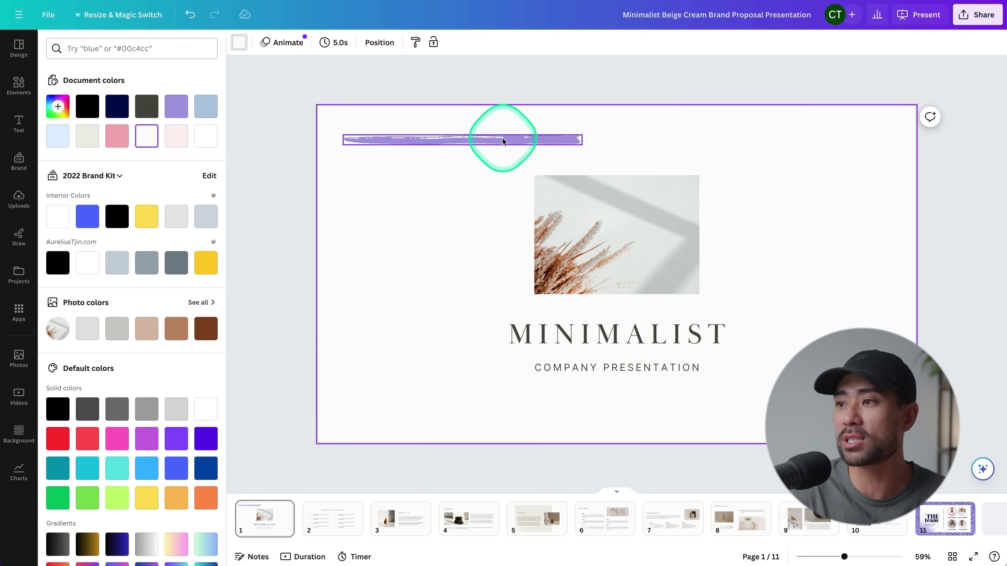
pyautogui.moveTo(502, 141)
pyautogui.mouseDown()
pyautogui.moveTo(730, 394)
pyautogui.moveTo(656, 394)
pyautogui.moveTo(656, 375)
pyautogui.moveTo(654, 386)
pyautogui.moveTo(641, 384)
pyautogui.moveTo(663, 385)
pyautogui.mouseUp()
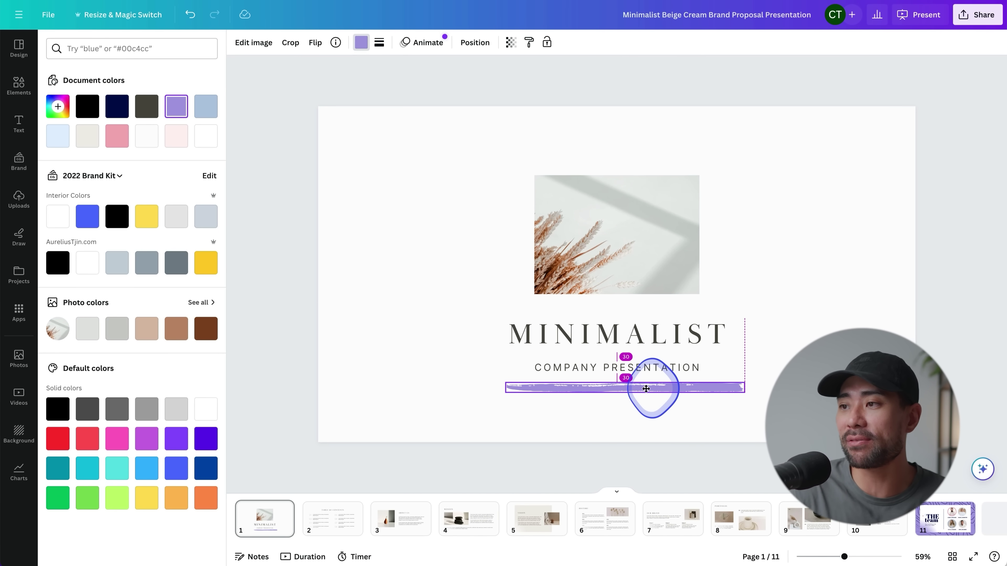
pyautogui.click(583, 367)
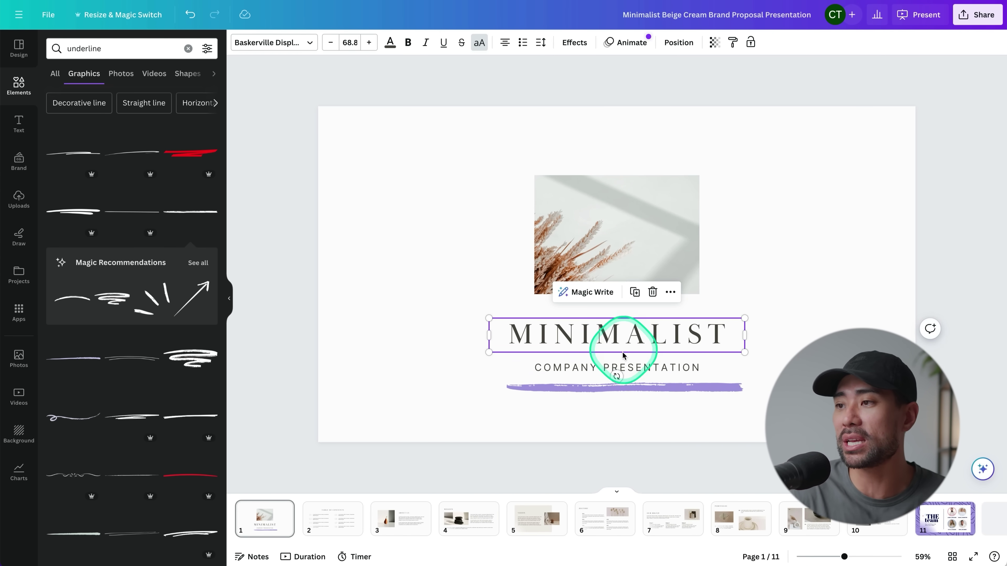
pyautogui.click(633, 370)
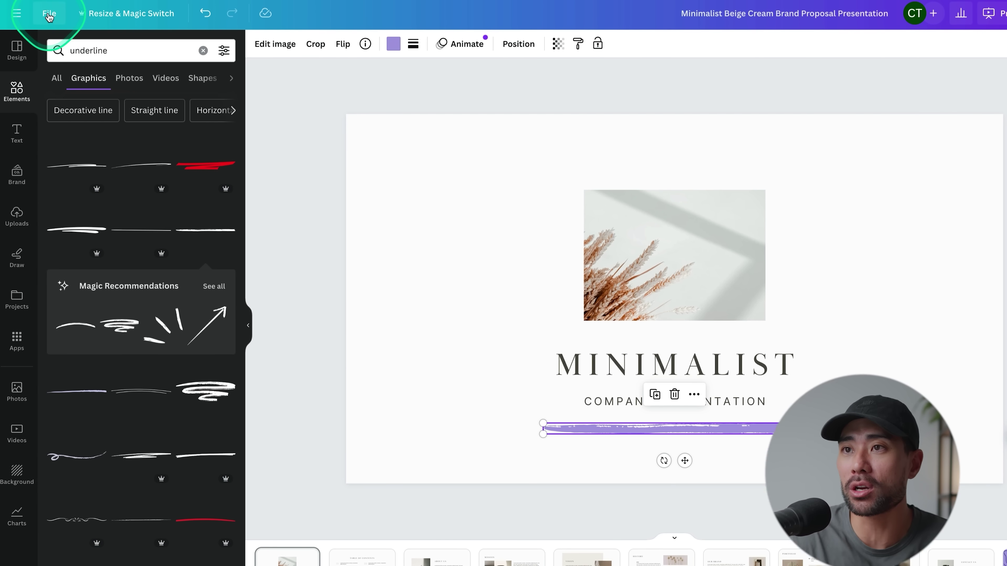
# Enable Show rulers and guides from File > Settings
pyautogui.click(48, 20)
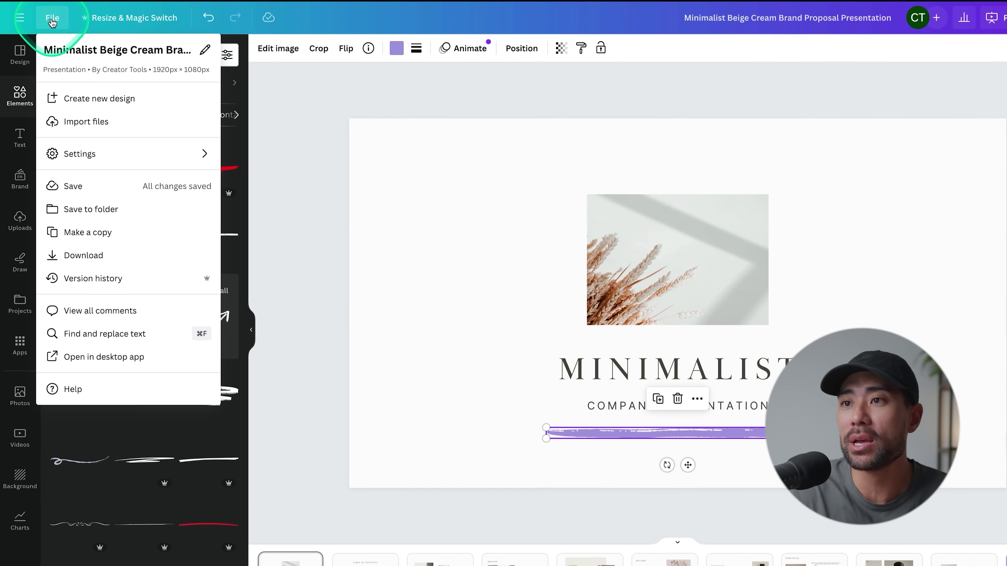
pyautogui.moveTo(91, 155)
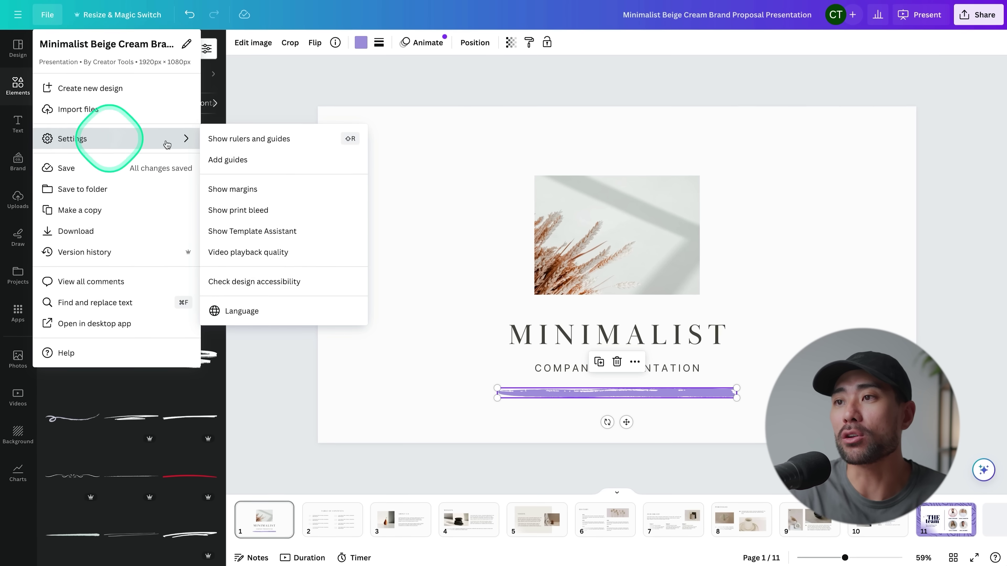
pyautogui.click(243, 155)
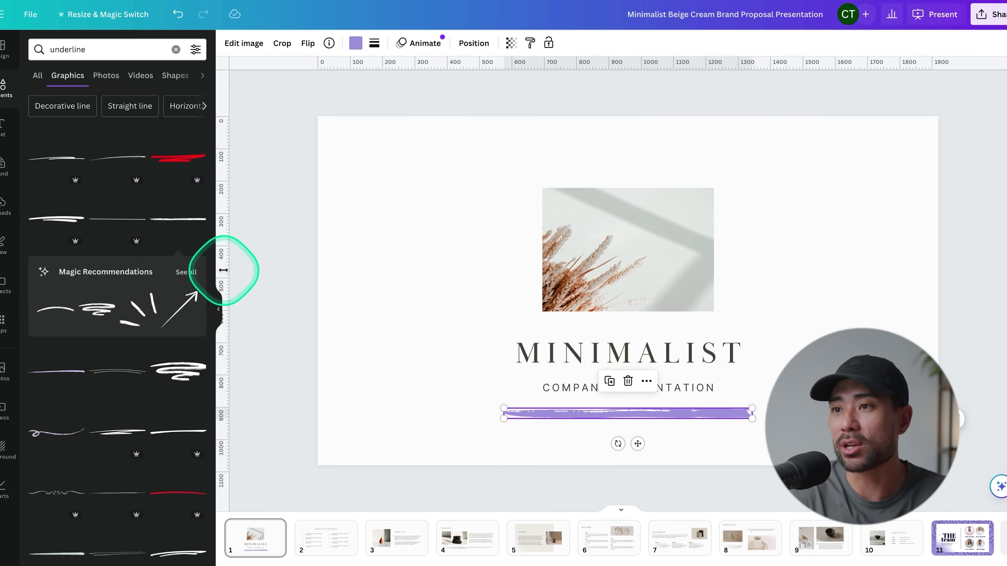
# Drag vertical guides from the ruler to both ends of the lavender underline
pyautogui.moveTo(225, 267); pyautogui.dragTo(503, 261)
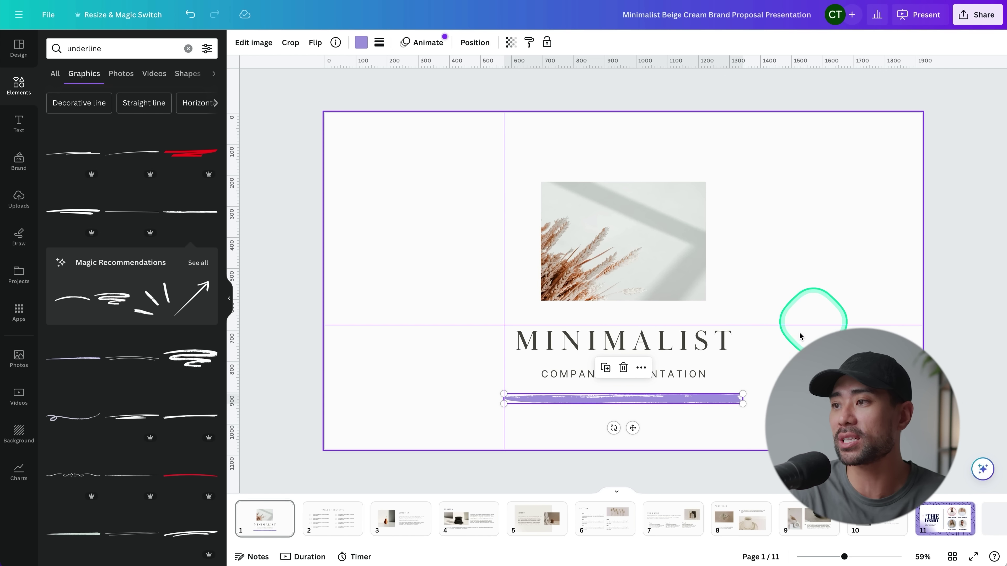
pyautogui.moveTo(397, 217); pyautogui.dragTo(742, 249)
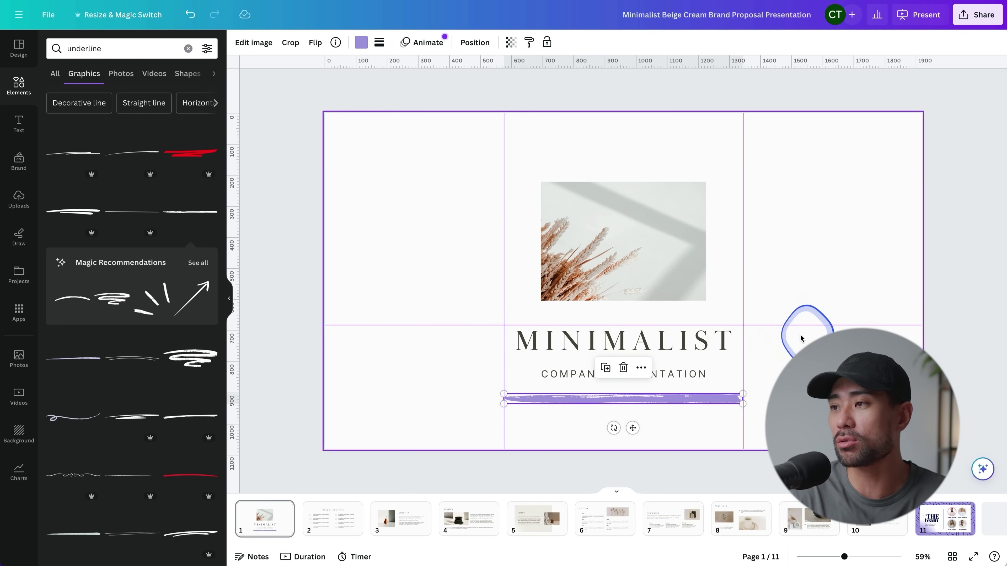
pyautogui.click(801, 338)
# Stretch MINIMALIST between the guides, refit COMPANY PRESENTATION, and clear the guides
pyautogui.click(710, 338)
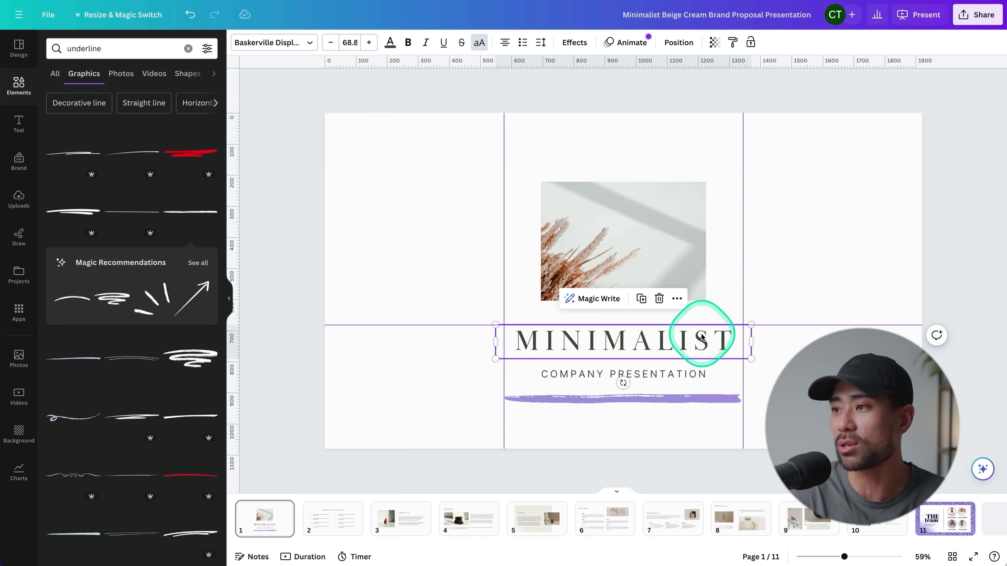
pyautogui.moveTo(751, 359); pyautogui.dragTo(763, 363)
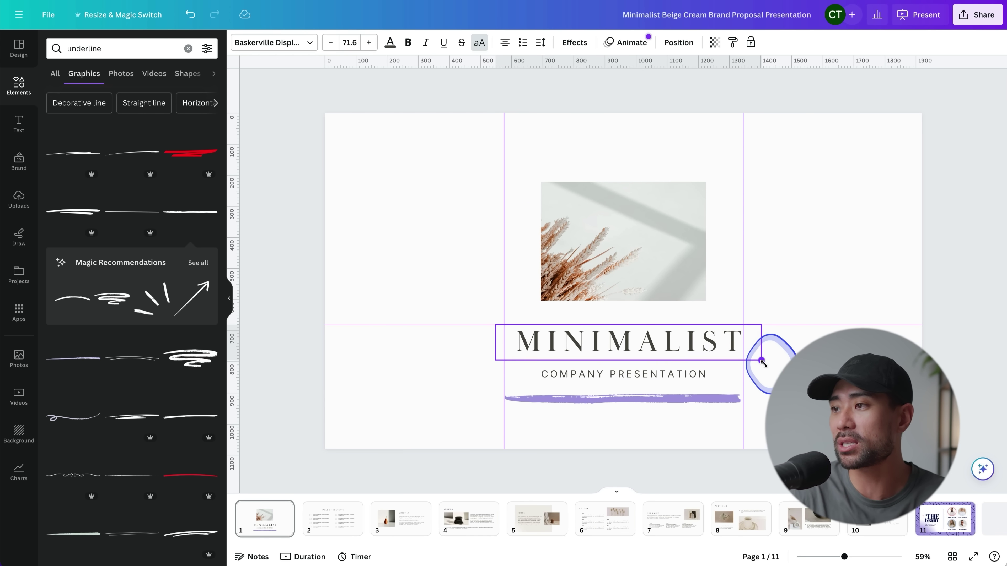
pyautogui.moveTo(495, 360); pyautogui.dragTo(484, 361)
pyautogui.moveTo(610, 379); pyautogui.dragTo(584, 373)
pyautogui.moveTo(700, 371); pyautogui.dragTo(653, 372)
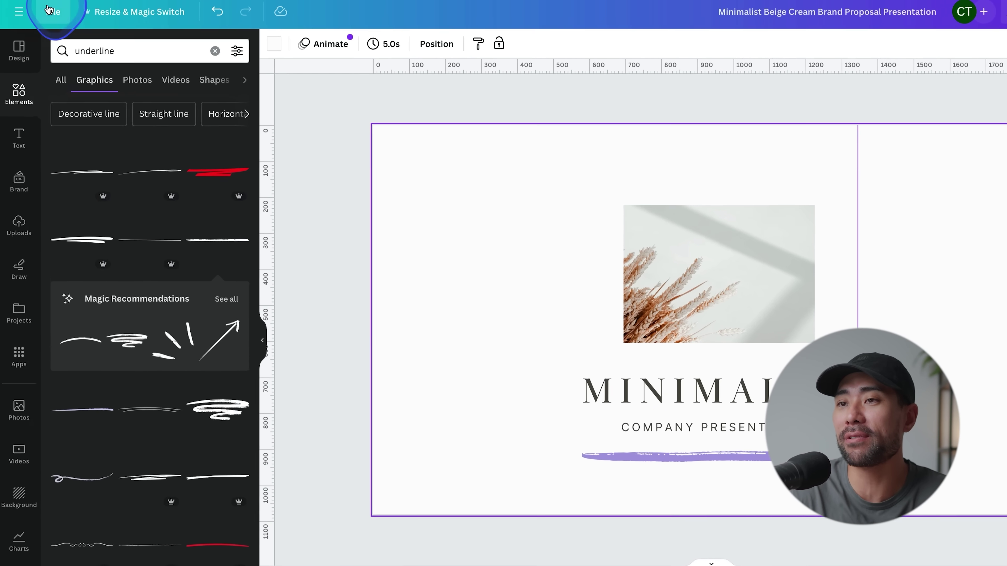
pyautogui.click(48, 14)
pyautogui.moveTo(190, 159)
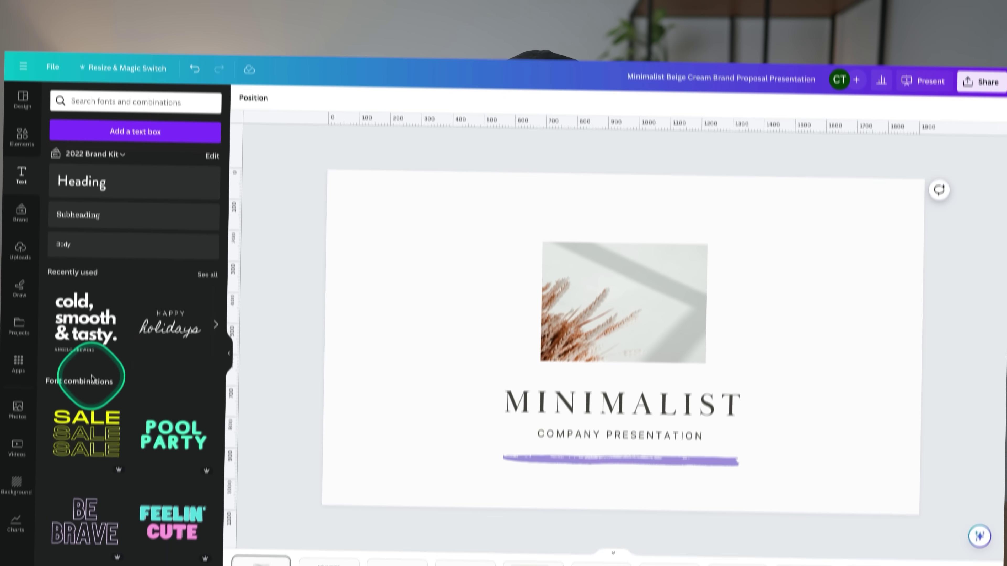
# Browse the Text panel, then open the Brand kit from the sidebar
pyautogui.scroll(-3, 119, 286)
pyautogui.scroll(-10, 119, 285)
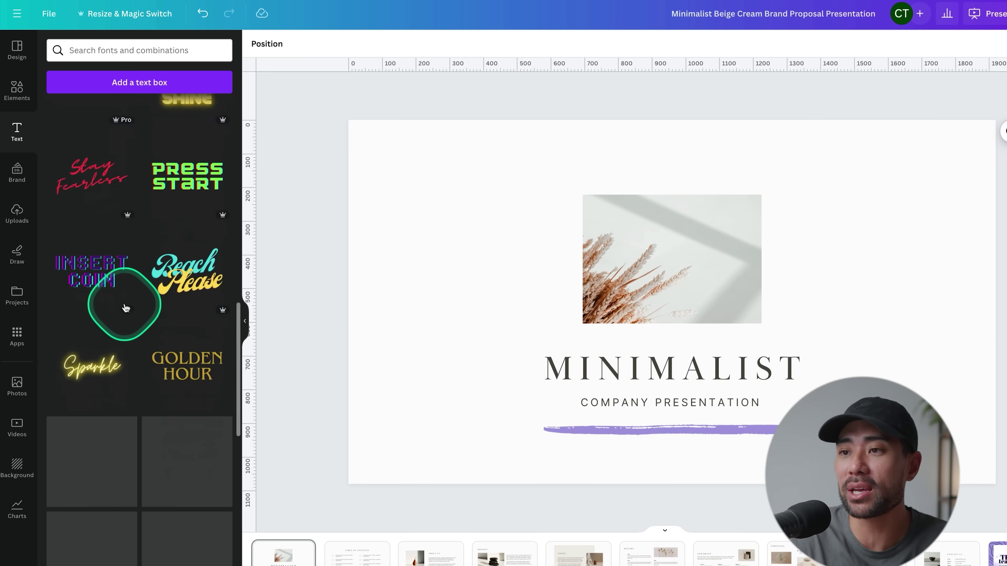
pyautogui.scroll(15, 119, 270)
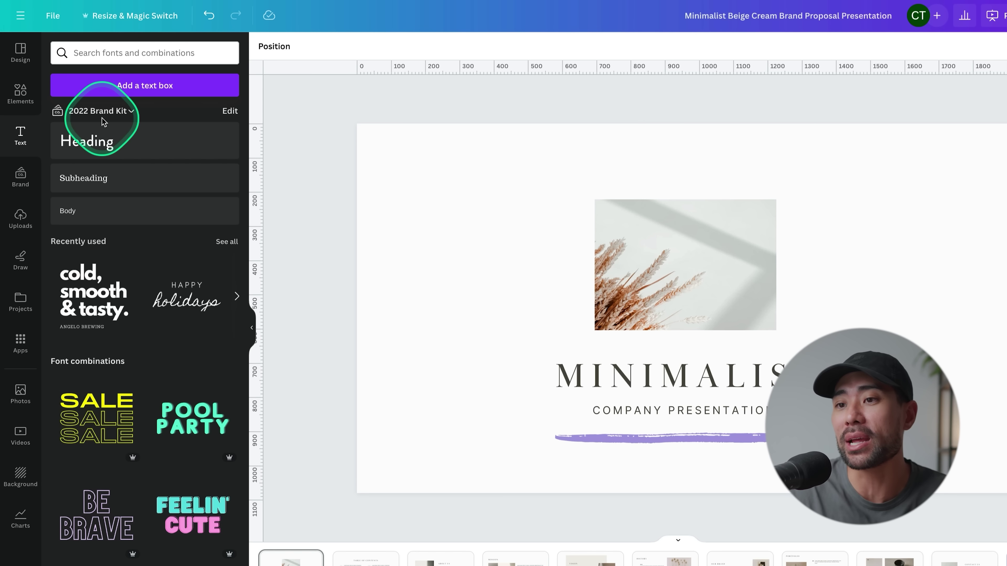
pyautogui.click(15, 184)
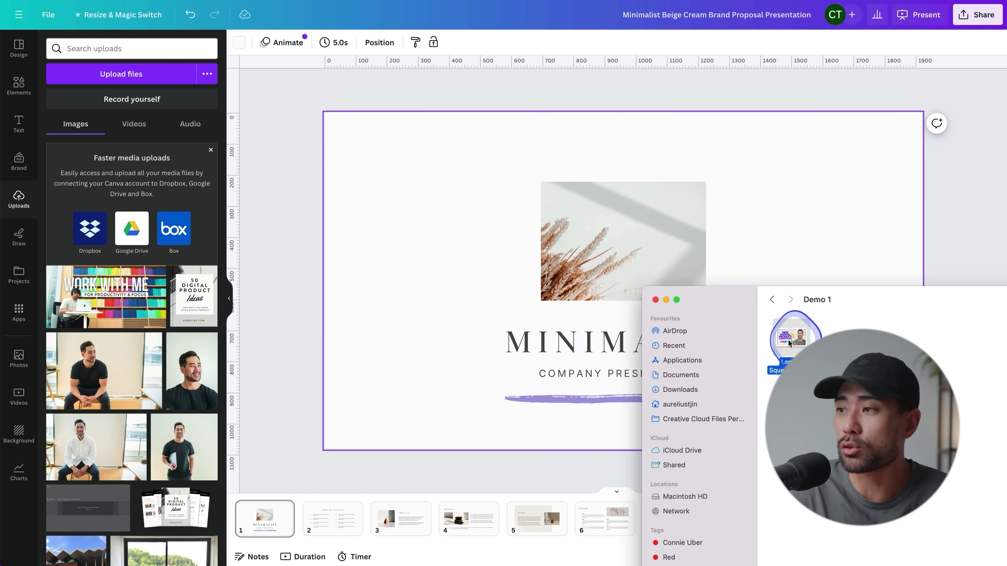
# Add Lemon Squeezy_B.jpg to slide 1, shrink it, and place it beside the wheat photo
pyautogui.moveTo(789, 343); pyautogui.dragTo(354, 316)
pyautogui.moveTo(458, 290); pyautogui.dragTo(459, 291)
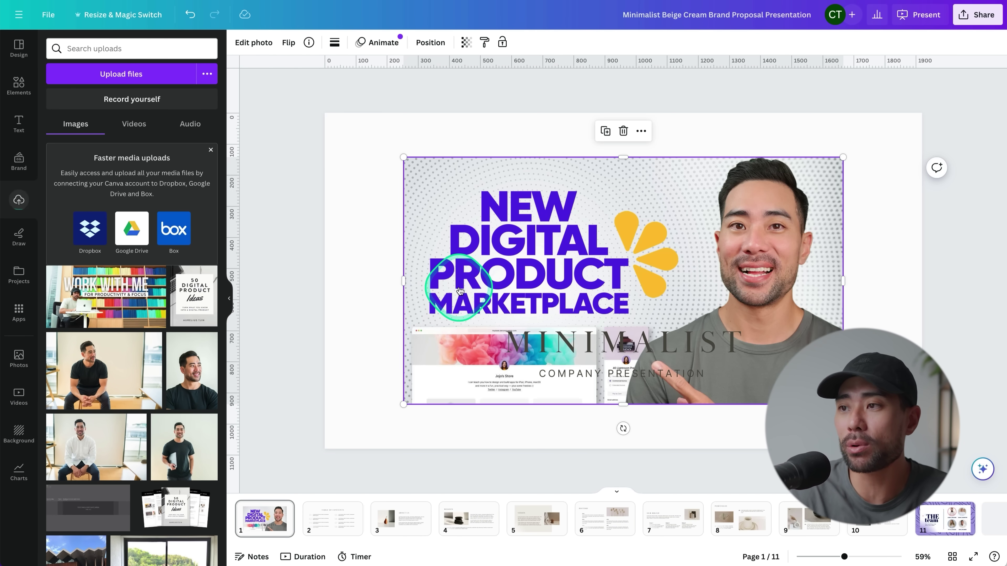
pyautogui.moveTo(475, 217); pyautogui.dragTo(396, 180)
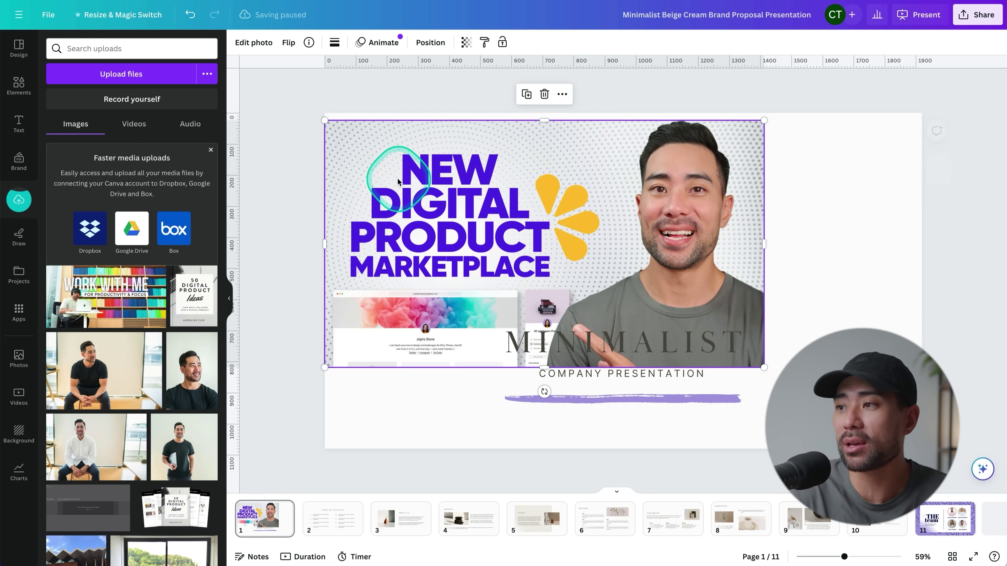
pyautogui.moveTo(763, 367); pyautogui.dragTo(456, 211)
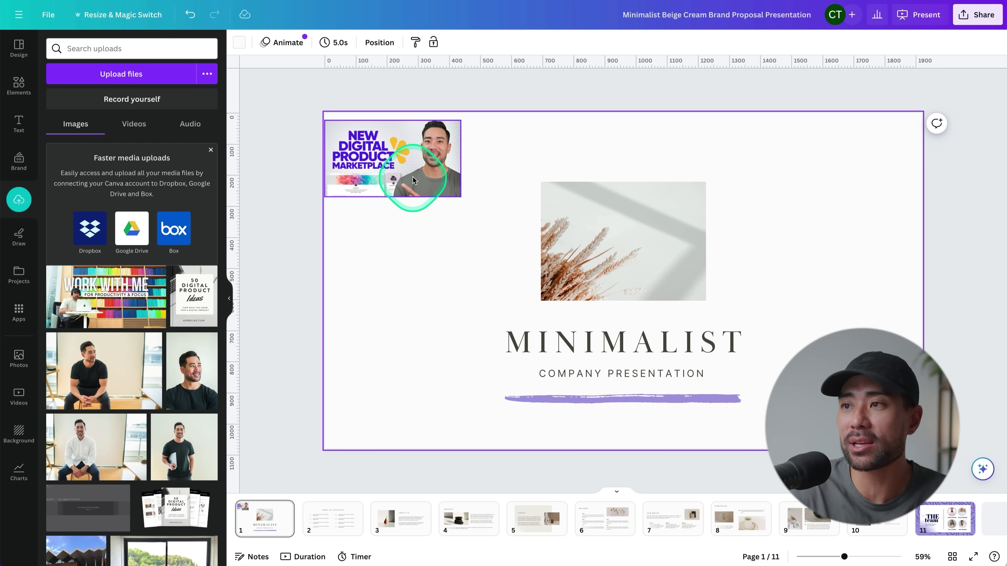
pyautogui.moveTo(408, 165); pyautogui.dragTo(440, 248)
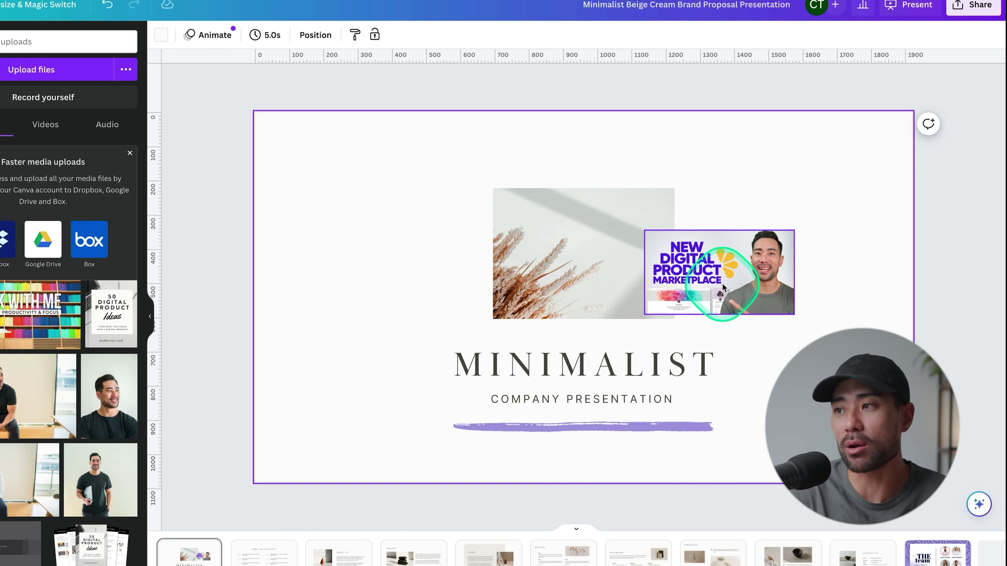
# Use Layer > Bring forward to put the wheat photo over the video thumbnail
pyautogui.rightClick(589, 267)
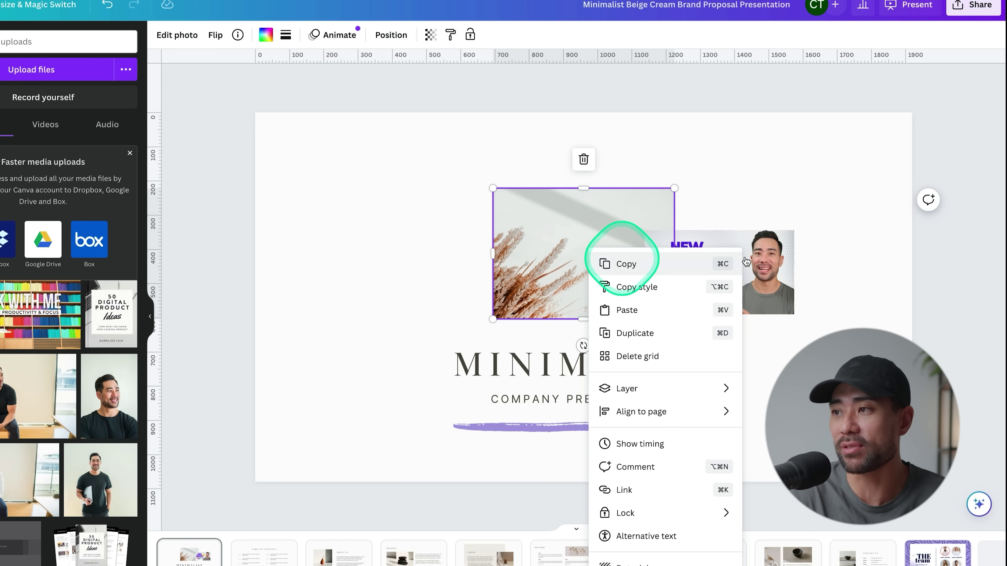
pyautogui.click(554, 266)
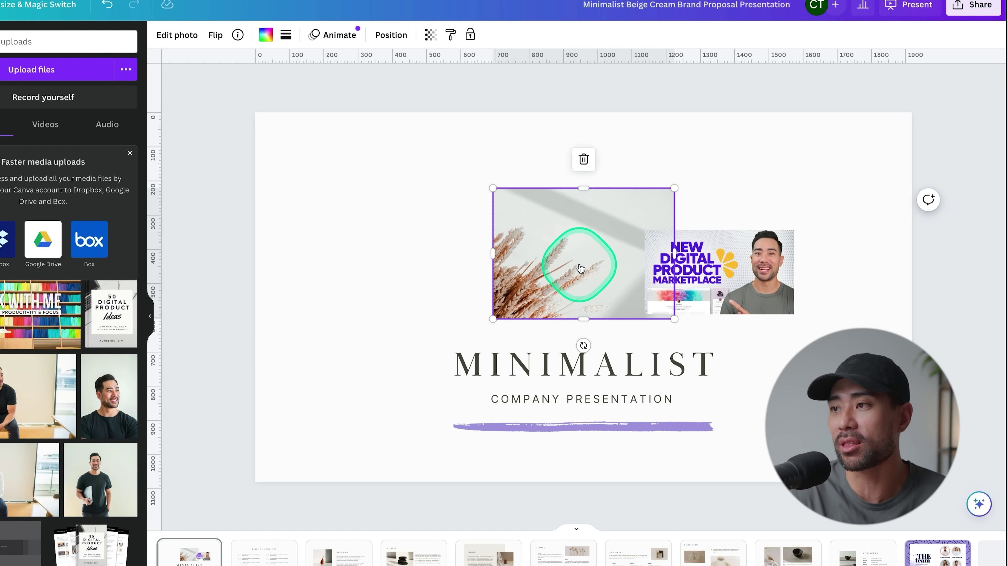
pyautogui.rightClick(580, 268)
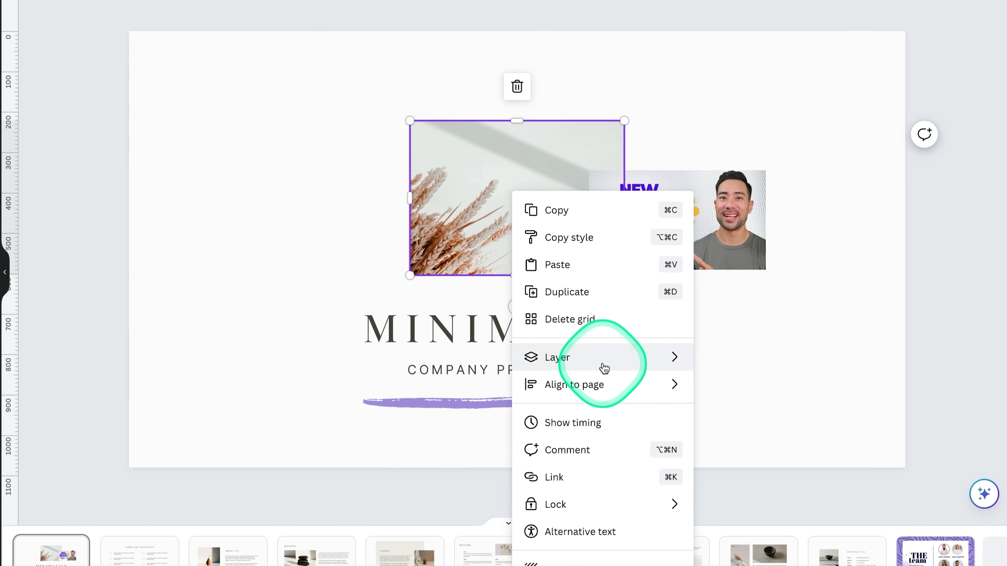
pyautogui.moveTo(603, 362)
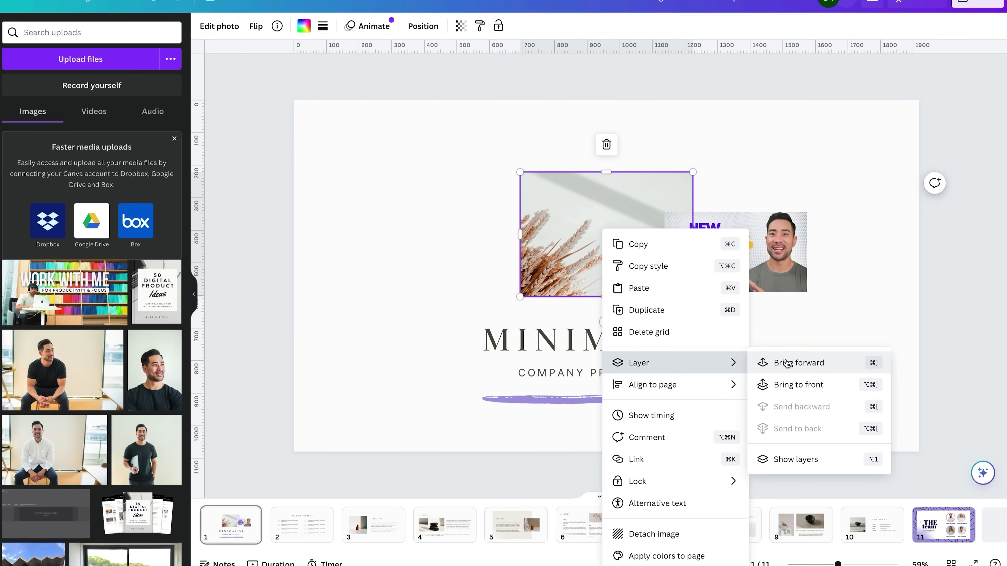
pyautogui.click(739, 357)
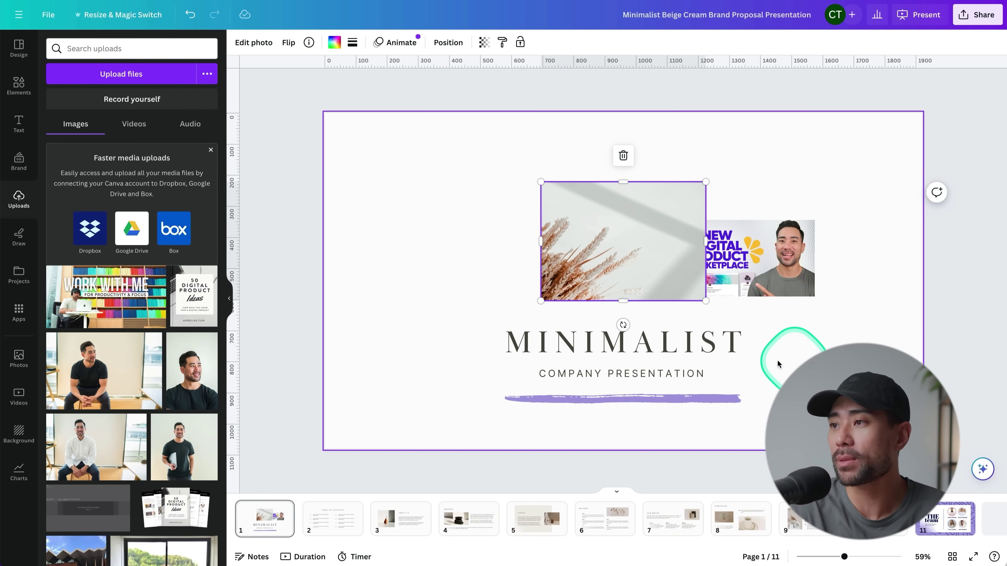
pyautogui.rightClick(661, 250)
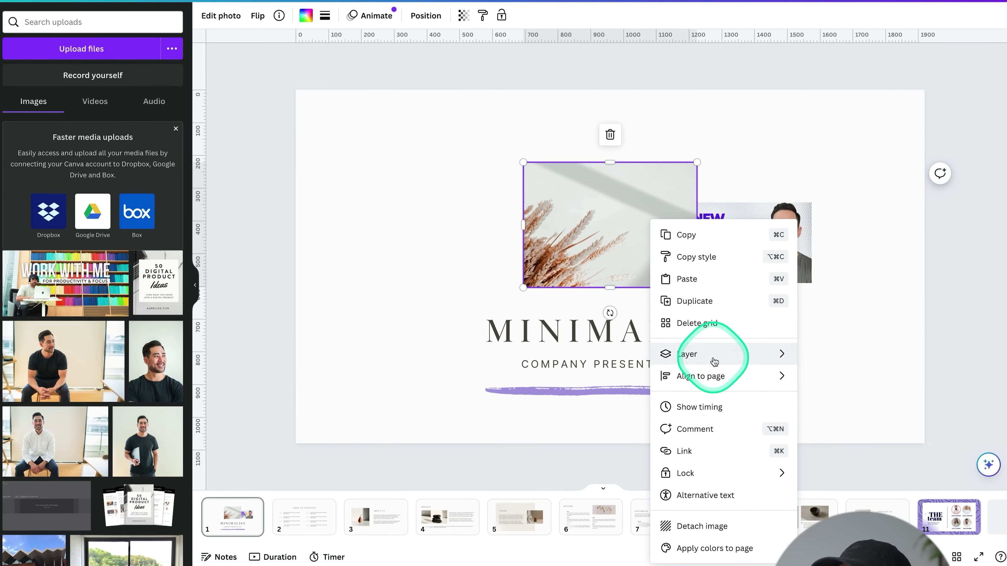
pyautogui.moveTo(713, 362)
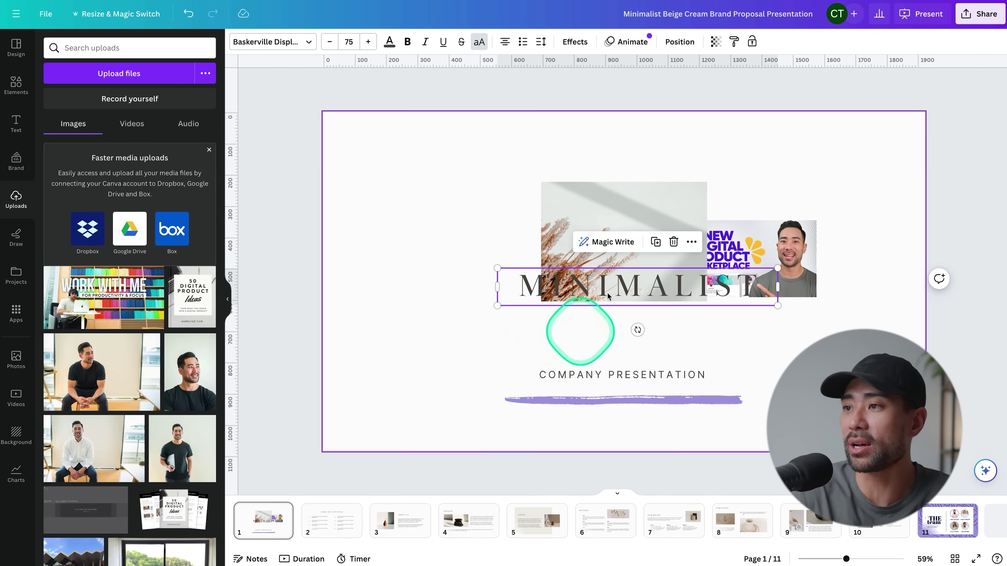
# Send the MINIMALIST title to the back with Layer > Send to back
pyautogui.rightClick(605, 284)
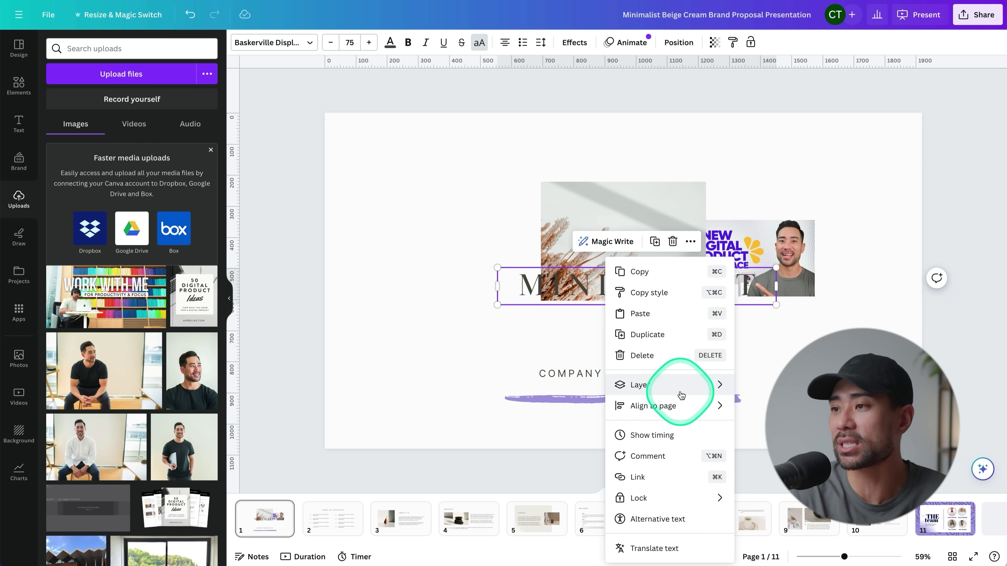
pyautogui.moveTo(681, 396)
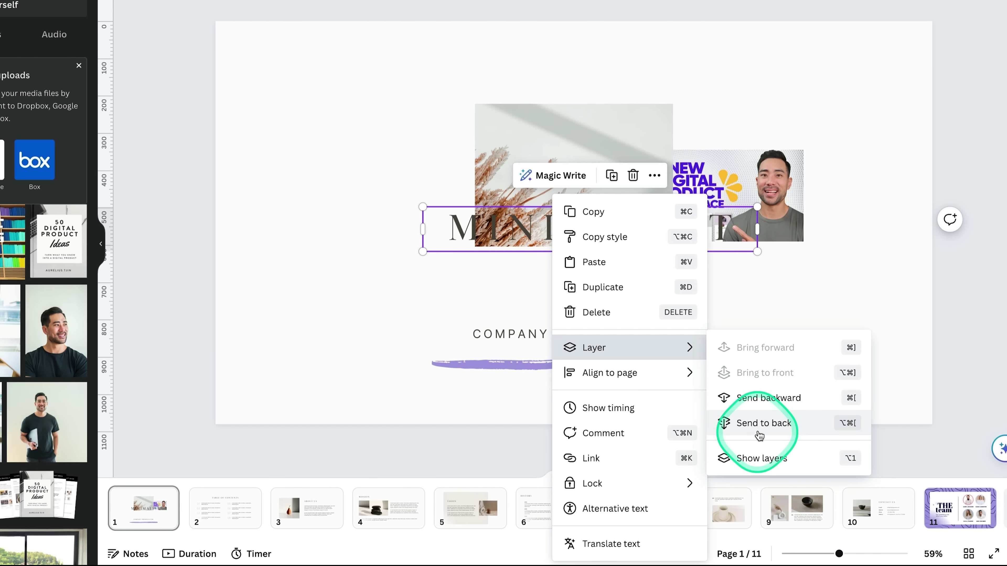
pyautogui.click(764, 426)
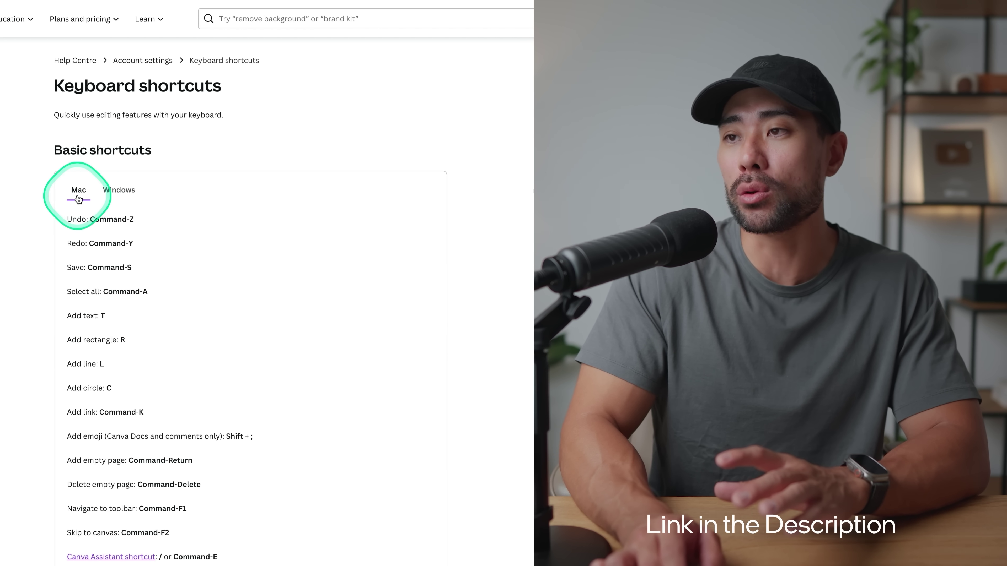
# View the Windows basic shortcuts on the help page, then switch back to the Mac list
pyautogui.click(121, 198)
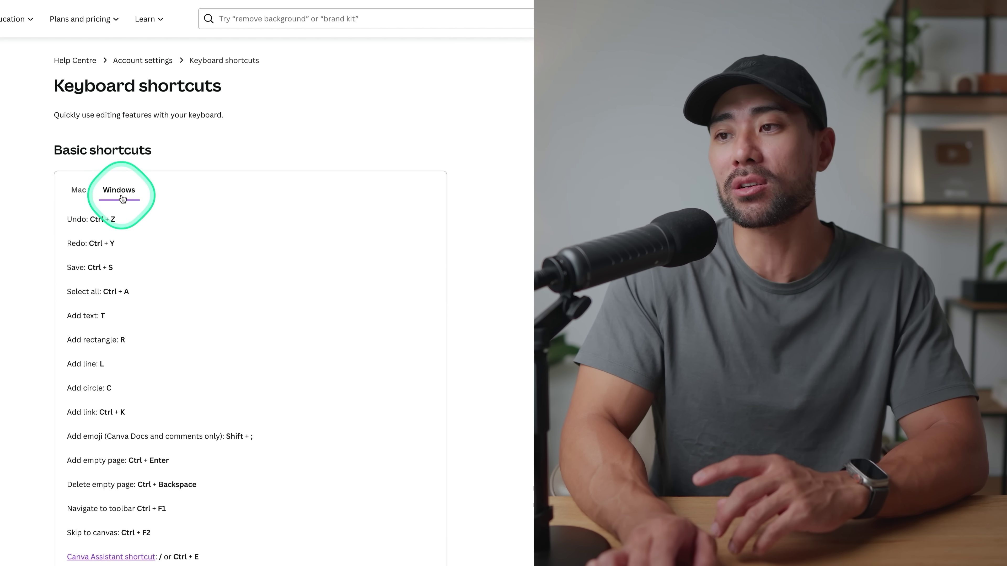
pyautogui.click(78, 186)
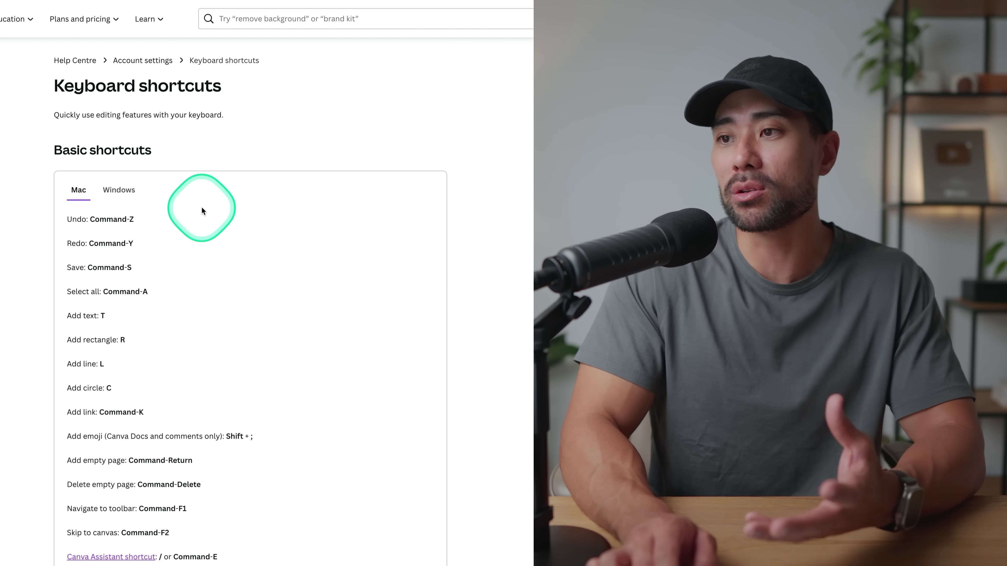
pyautogui.scroll(-2, 254, 303)
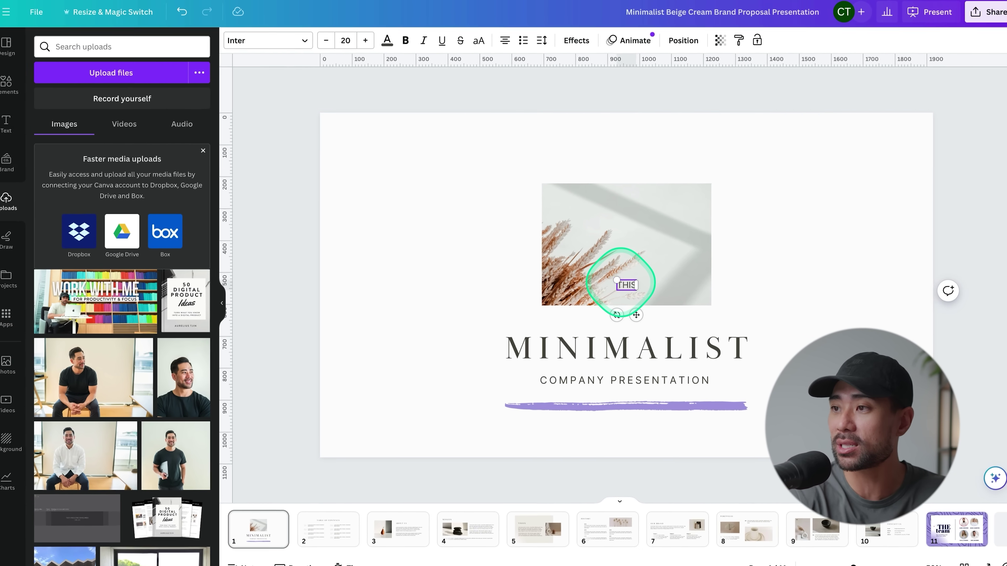
# Add 'THIS IS SOME T' text, a line above MINIMALIST, a blue circle upper right, a grey square left
pyautogui.write('THIS IS SOME TEXT')
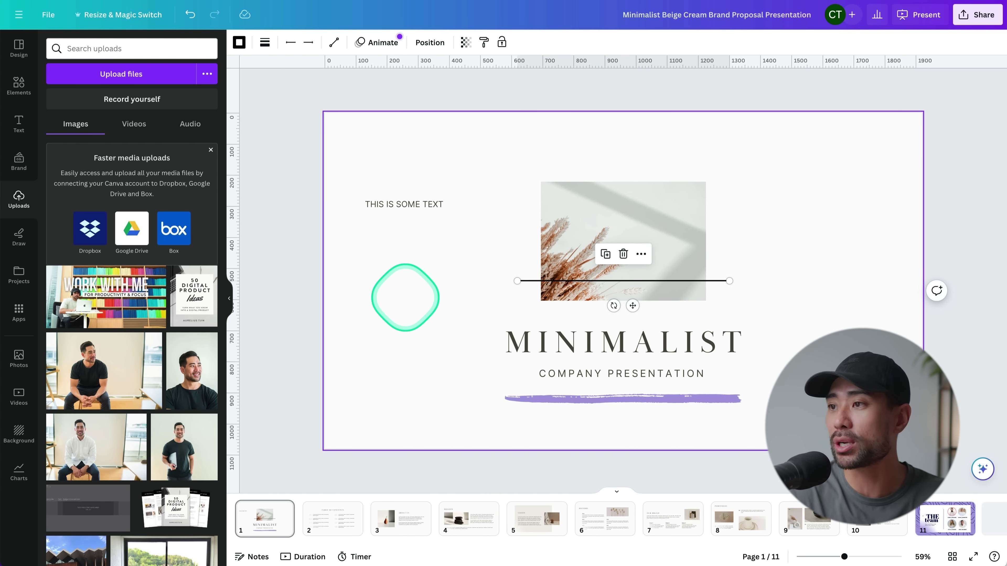
pyautogui.moveTo(631, 306); pyautogui.dragTo(634, 337)
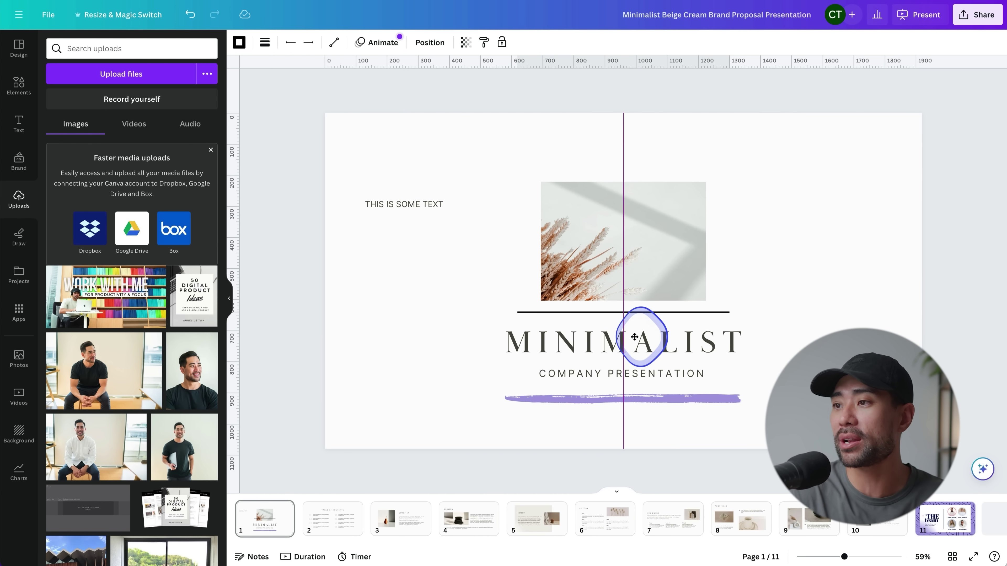
pyautogui.press('c')
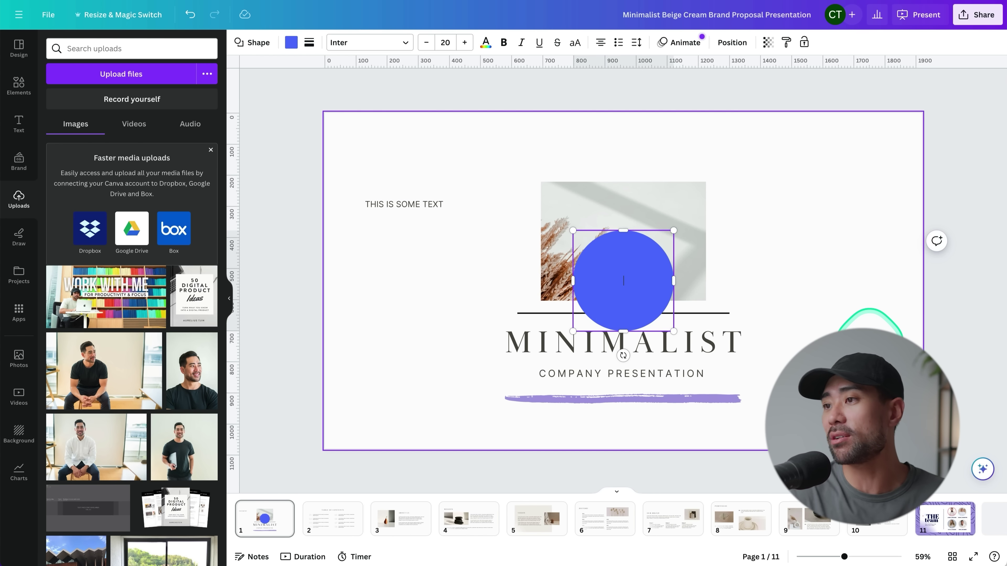
pyautogui.moveTo(629, 303); pyautogui.dragTo(827, 240)
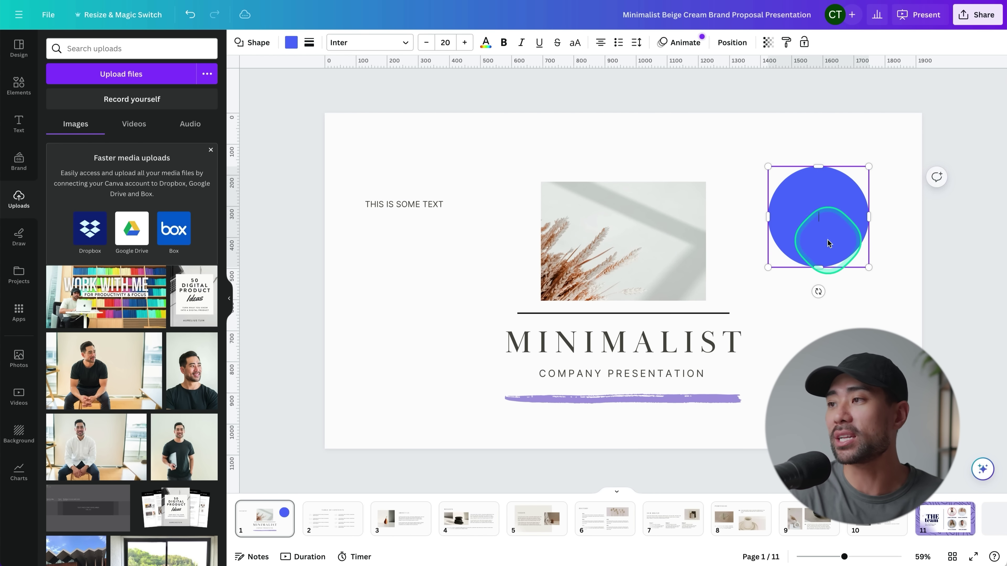
pyautogui.click(890, 104)
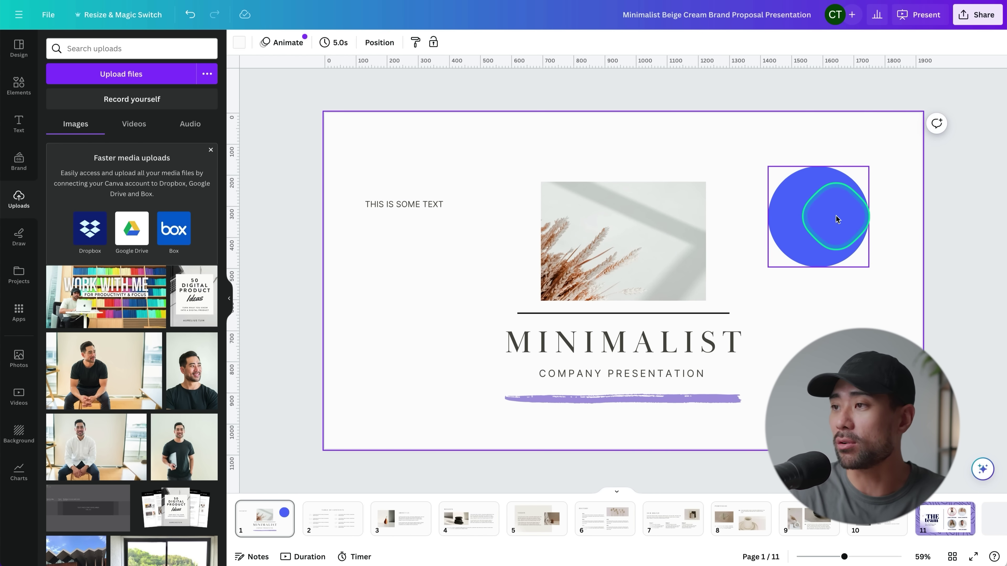
pyautogui.press('r')
pyautogui.moveTo(642, 314); pyautogui.dragTo(447, 353)
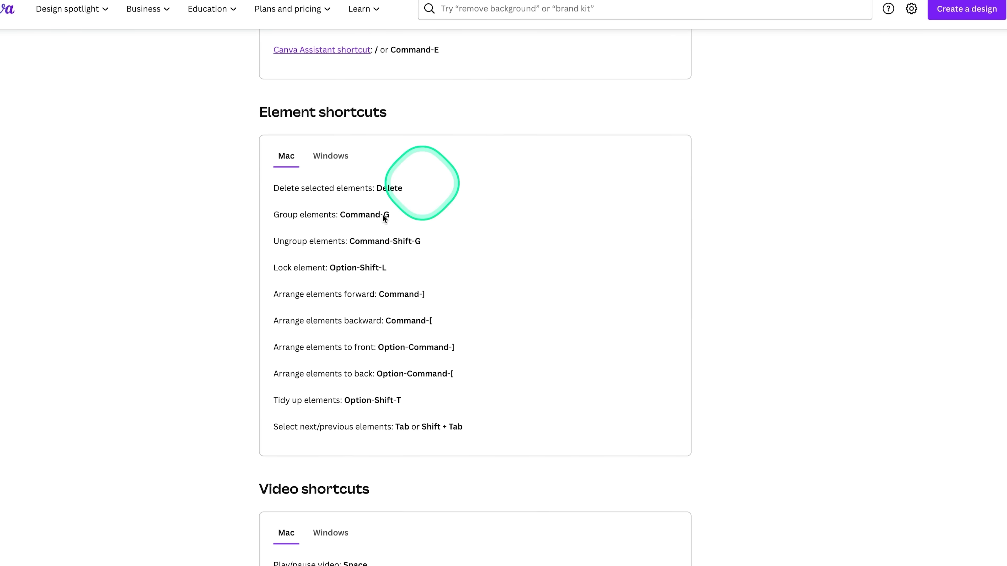
# Scroll the Keyboard shortcuts help page down to the Zooming and Edit text shortcuts
pyautogui.scroll(-10, 384, 218)
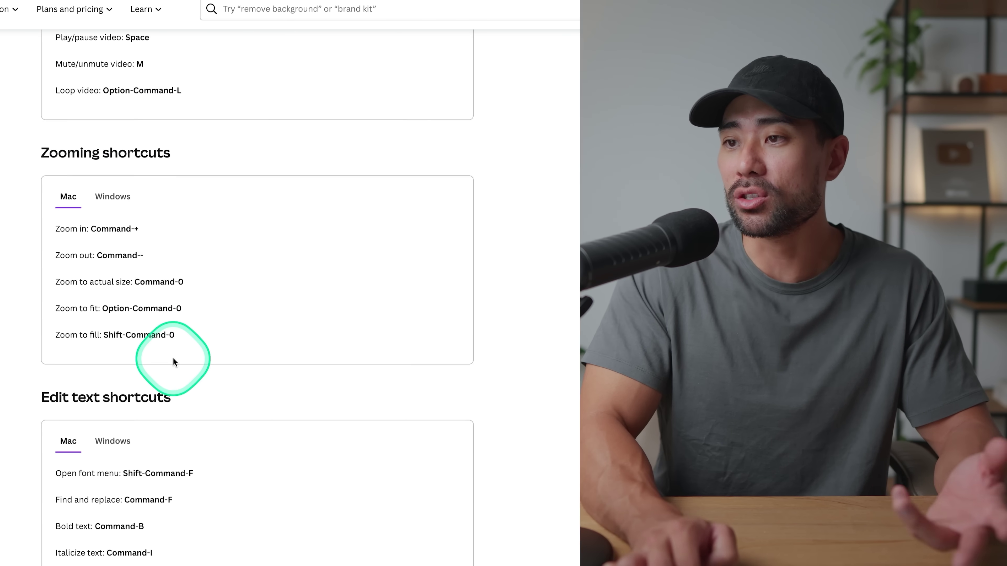
pyautogui.scroll(-9, 164, 357)
pyautogui.scroll(-2, 269, 324)
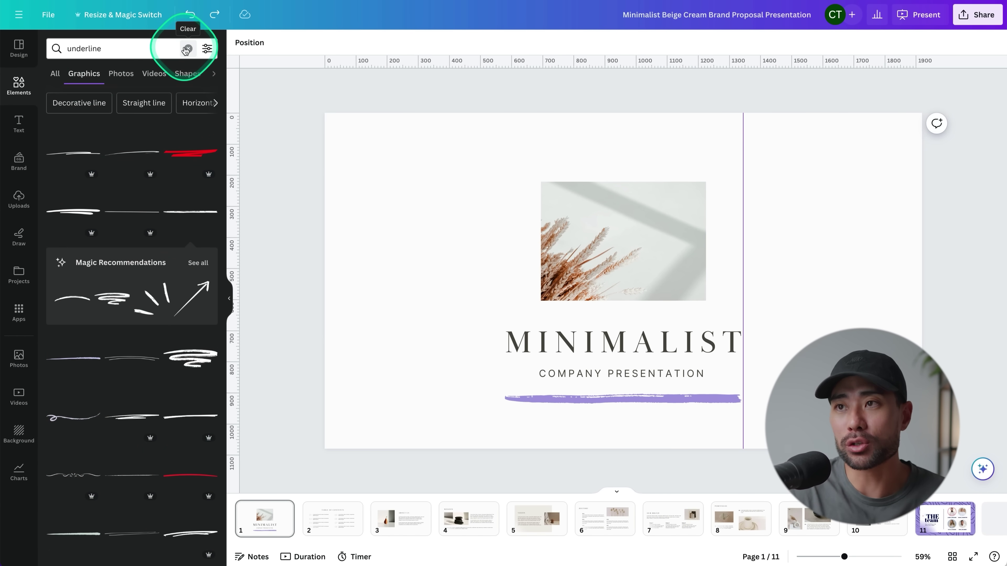
# Search Elements for 'Frames' and add the Basic shapes triangle frame to the title slide
pyautogui.click(186, 48)
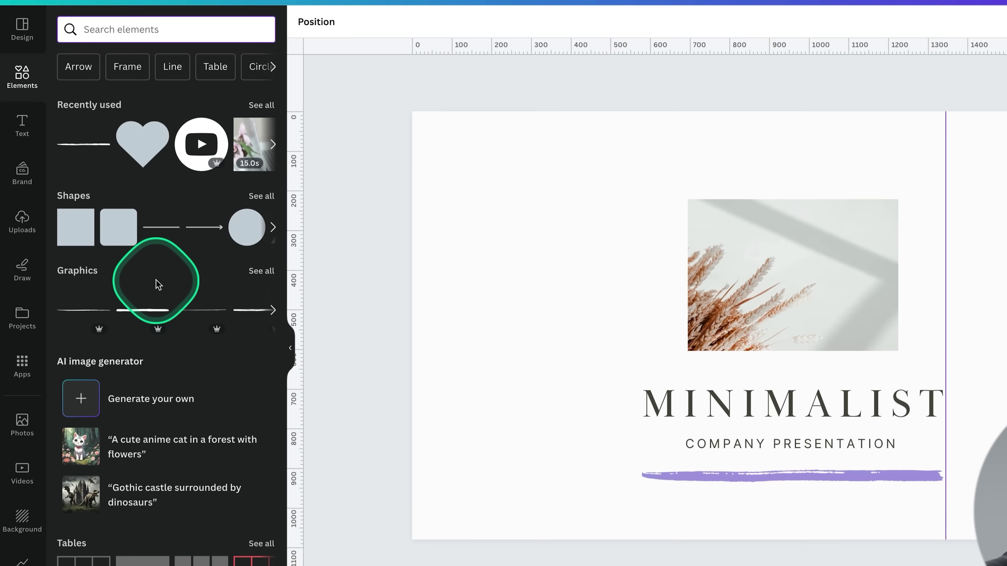
pyautogui.scroll(-15, 158, 284)
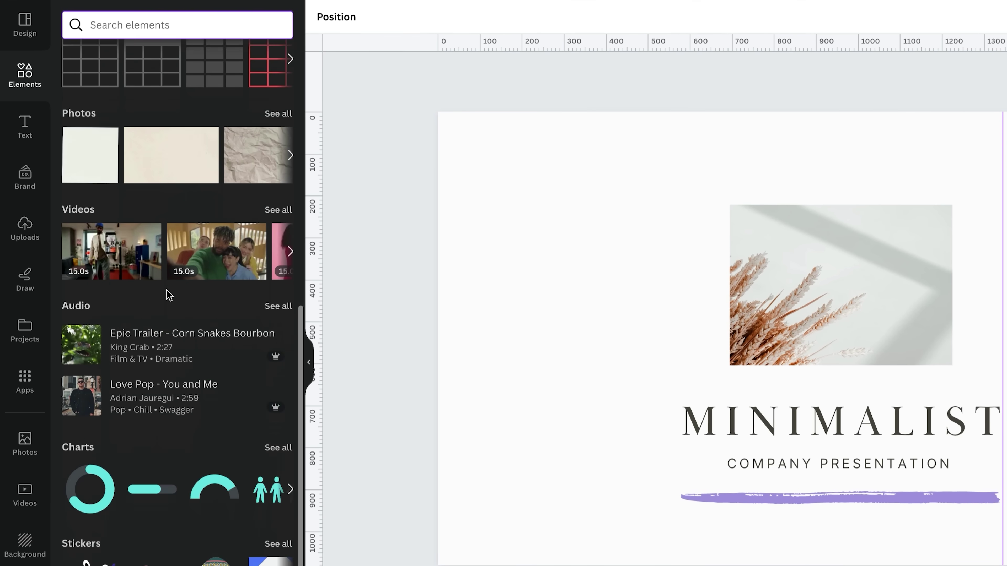
pyautogui.scroll(-2, 168, 295)
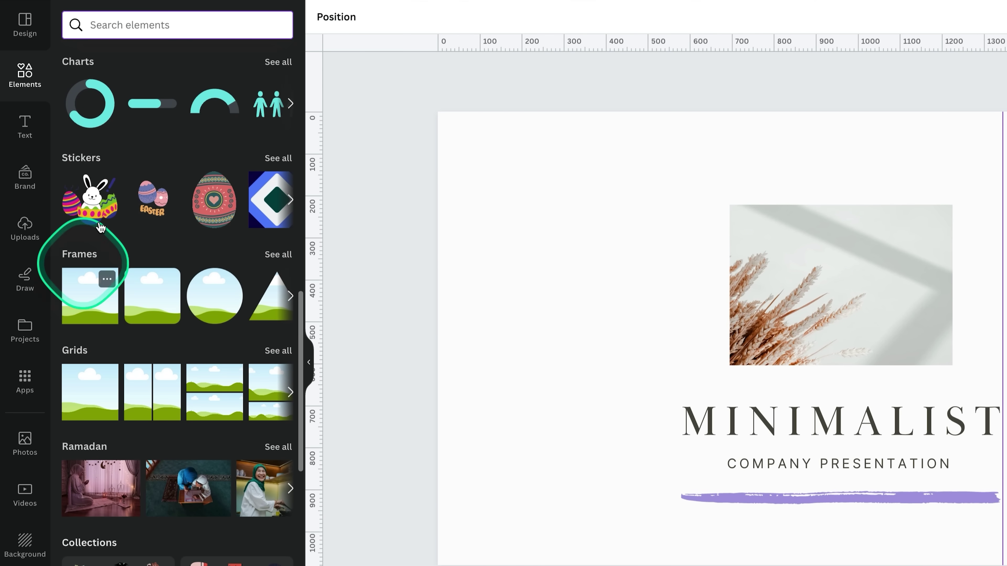
pyautogui.write('Frames')
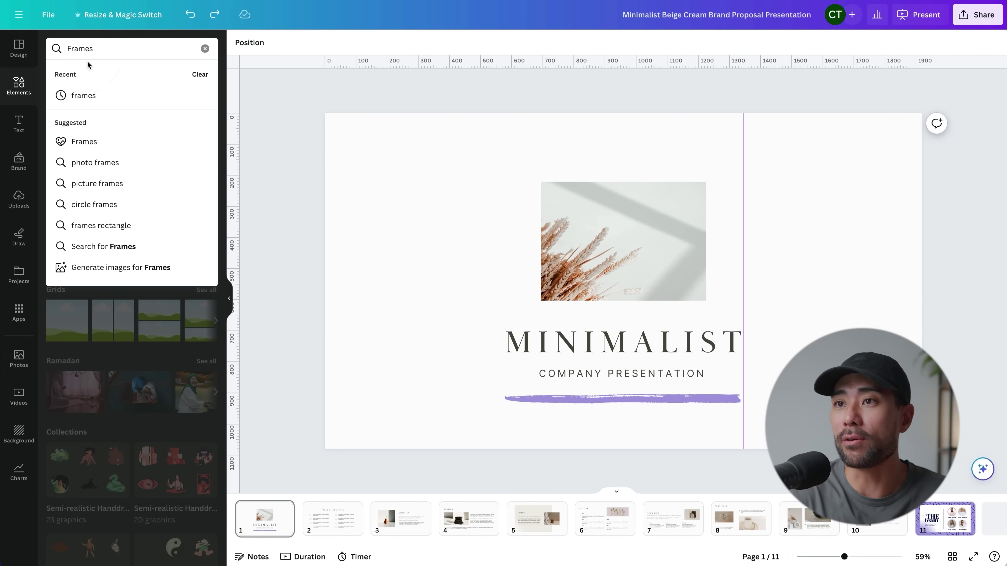
pyautogui.click(68, 143)
pyautogui.click(205, 94)
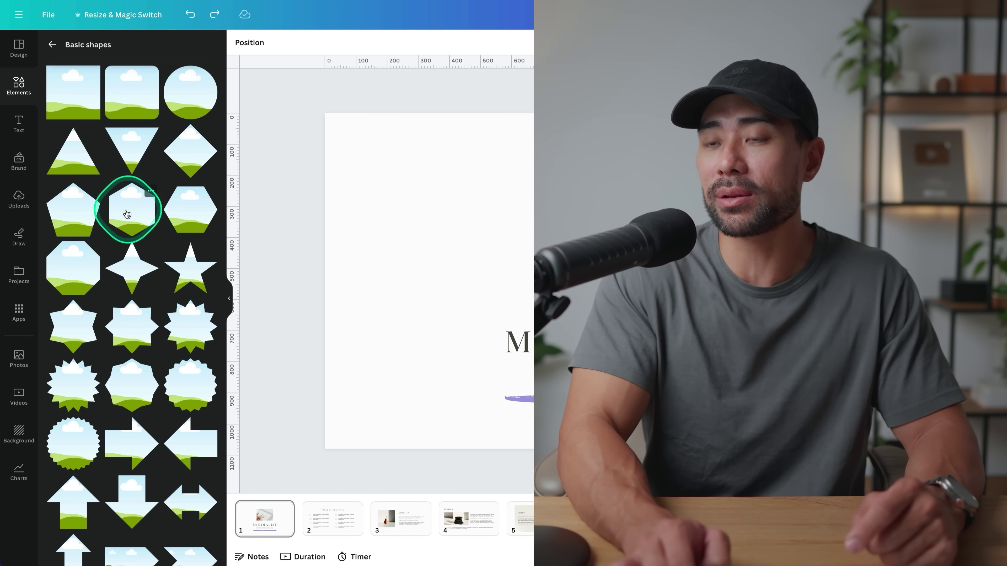
pyautogui.click(71, 160)
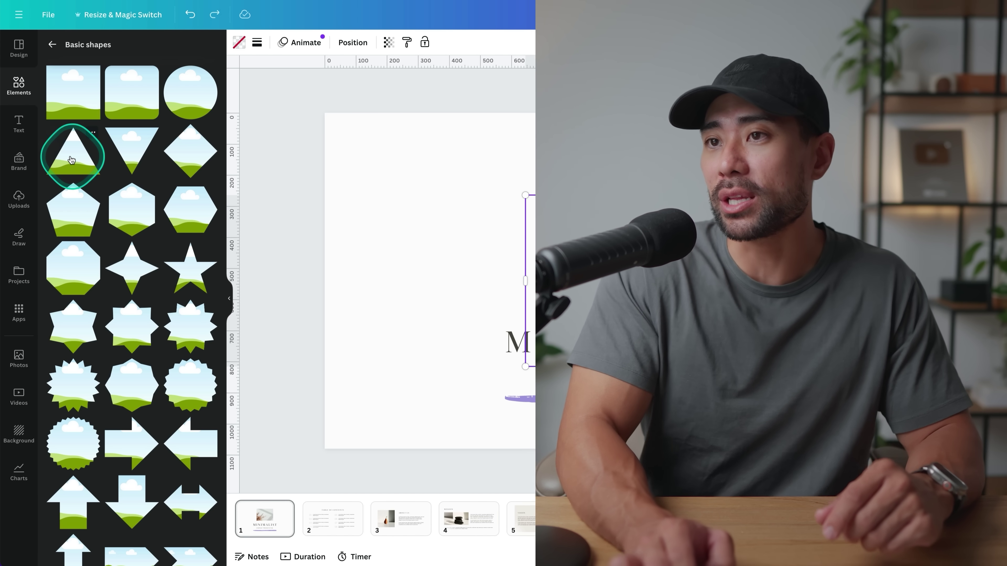
# Delete the dried-grass photo and its empty frame, then centre the triangle above MINIMALIST
pyautogui.moveTo(629, 302); pyautogui.dragTo(431, 259)
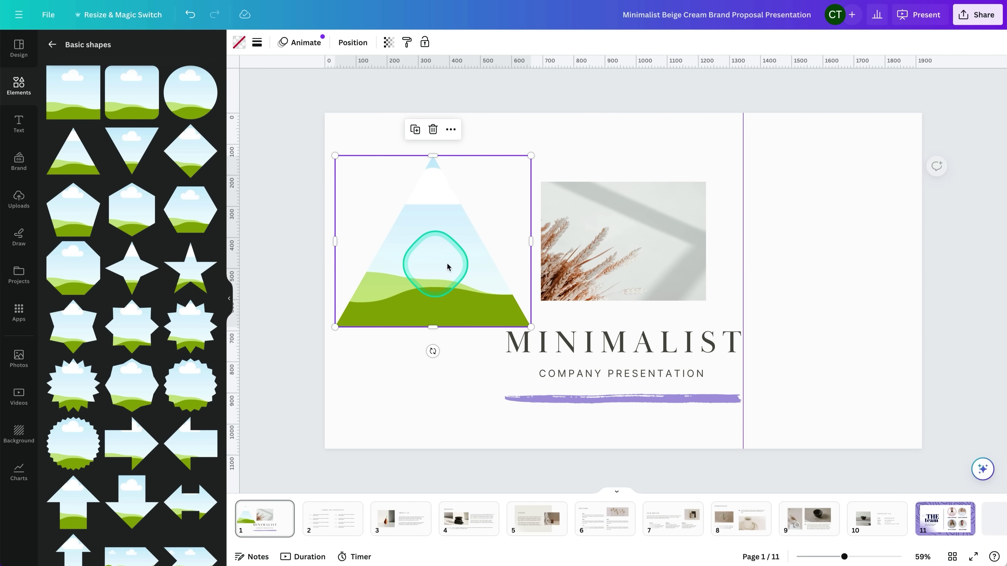
pyautogui.click(626, 251)
pyautogui.press('Delete')
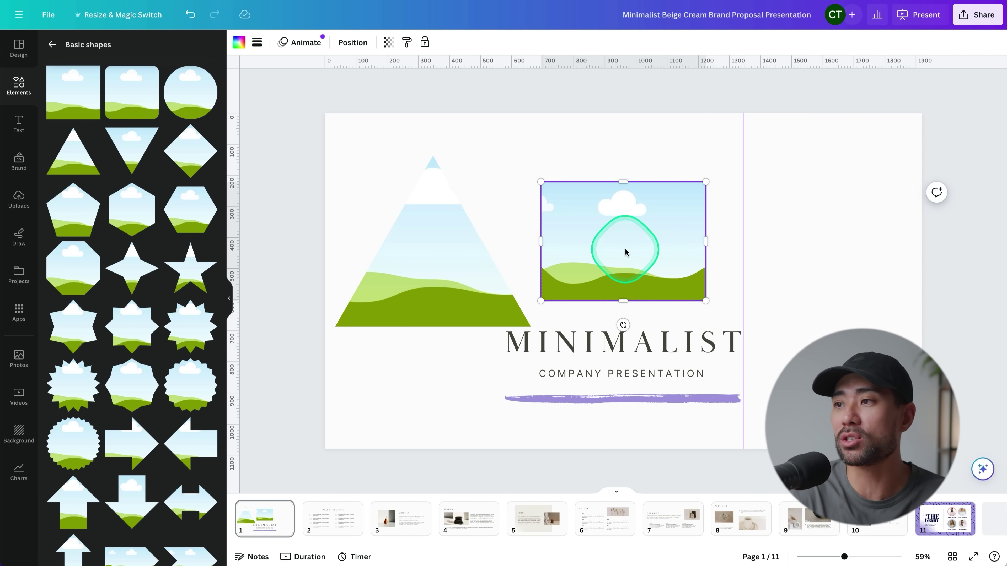
pyautogui.press('Delete')
pyautogui.moveTo(458, 265); pyautogui.dragTo(629, 256)
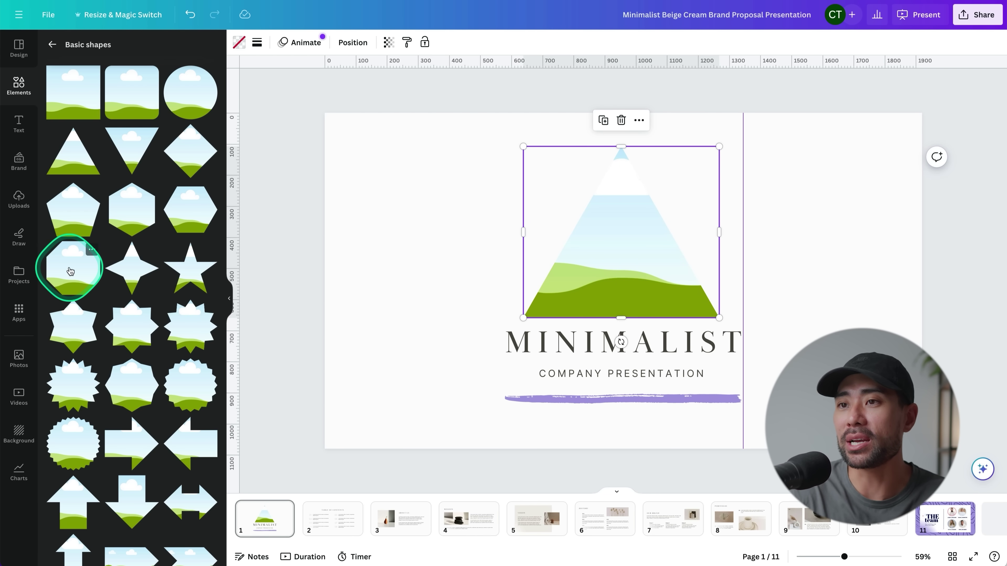
# Drag the mochi photo from the Photos library into the triangle frame
pyautogui.click(19, 356)
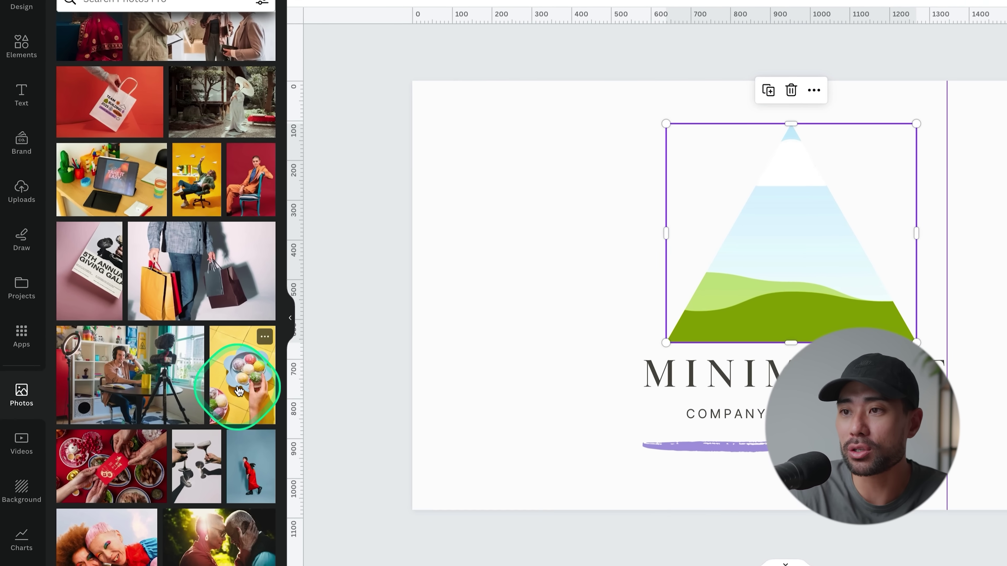
pyautogui.moveTo(239, 391); pyautogui.dragTo(709, 386)
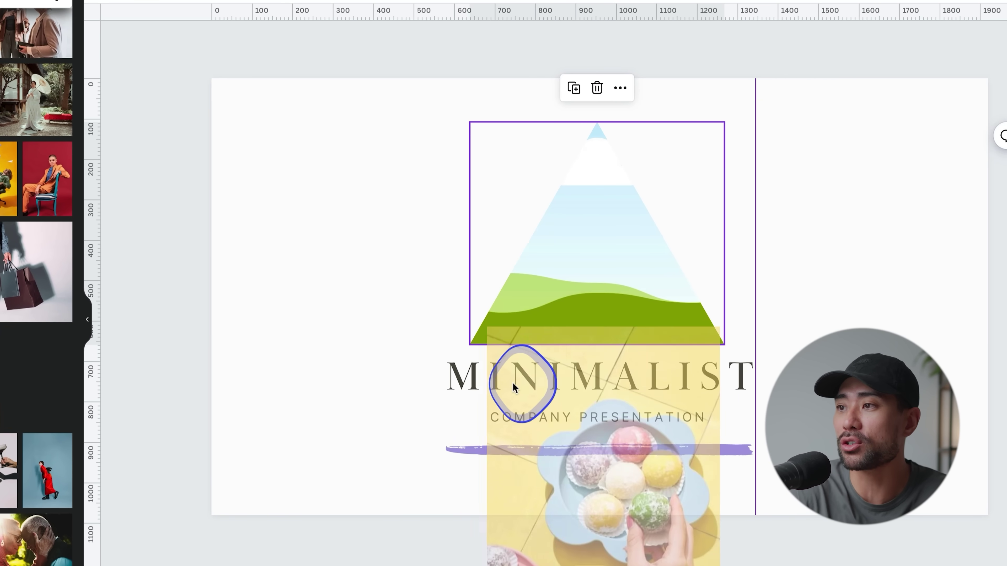
pyautogui.moveTo(514, 386); pyautogui.dragTo(502, 277)
pyautogui.click(258, 340)
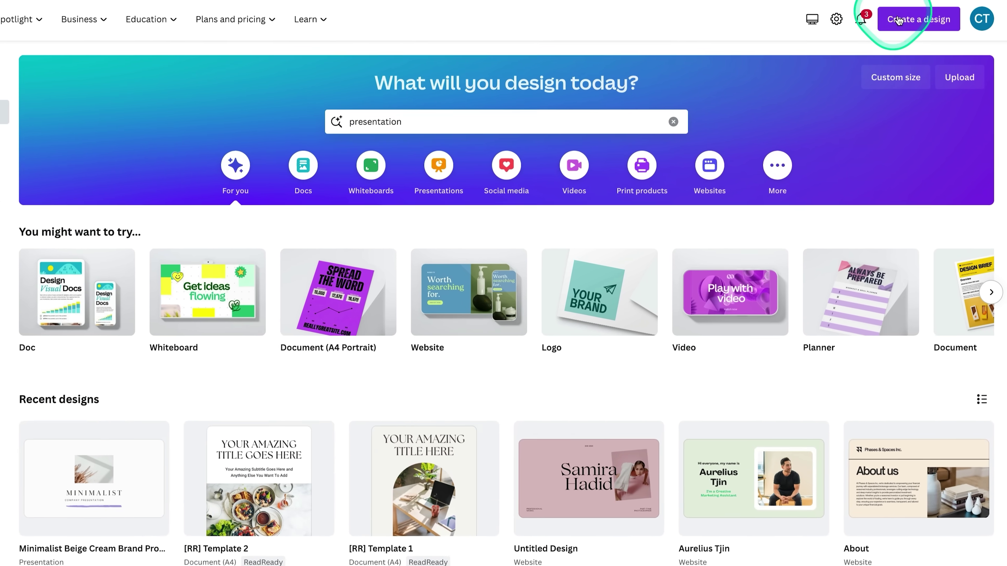
# Start a custom-size design in pixels, entering width 1000 and height 1000
pyautogui.click(921, 18)
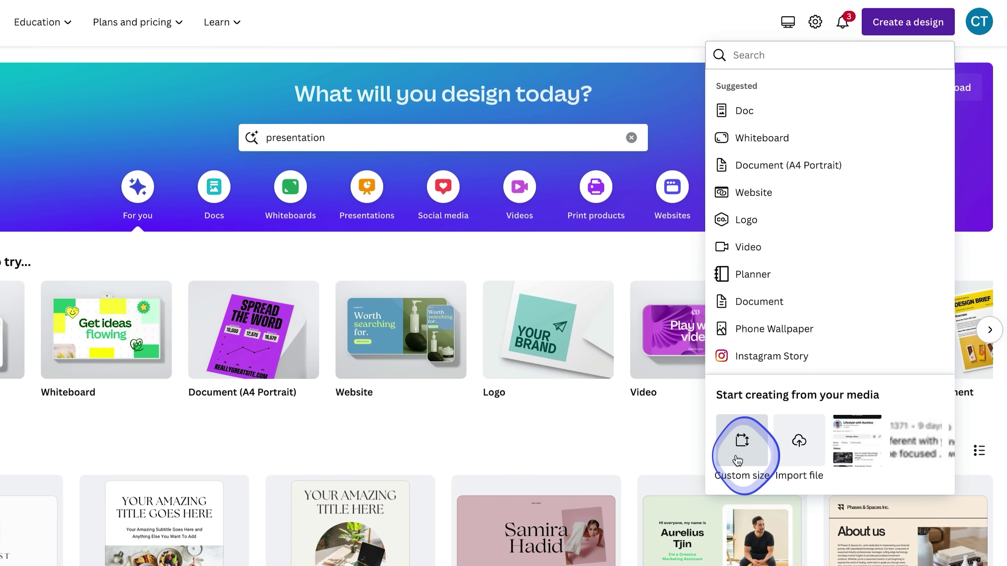
pyautogui.click(741, 440)
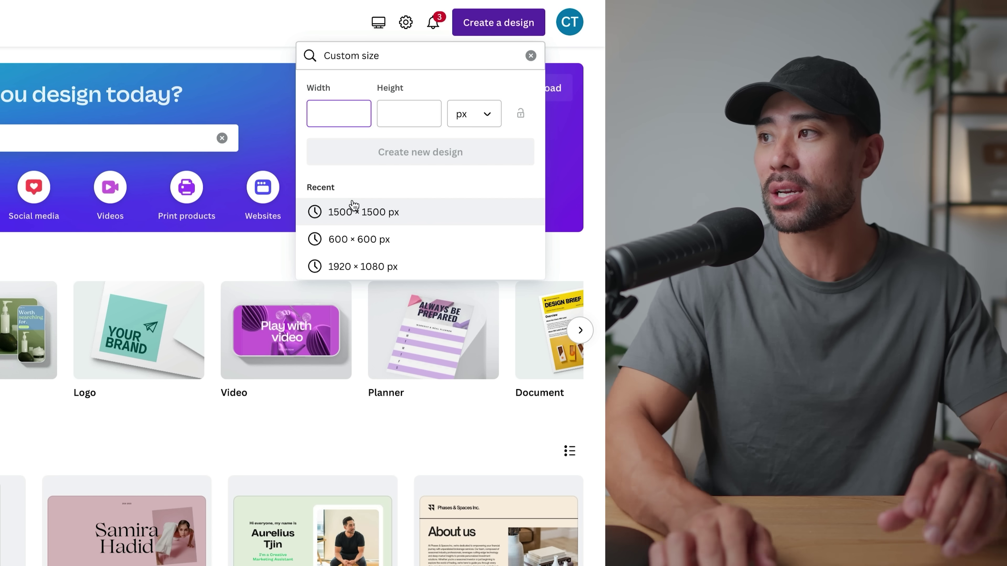
pyautogui.click(476, 124)
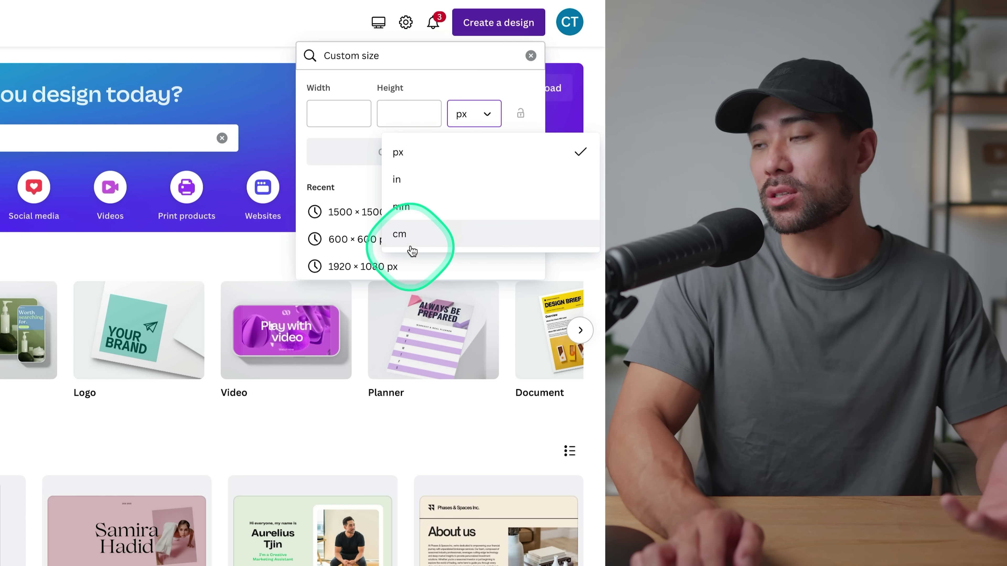
pyautogui.click(330, 107)
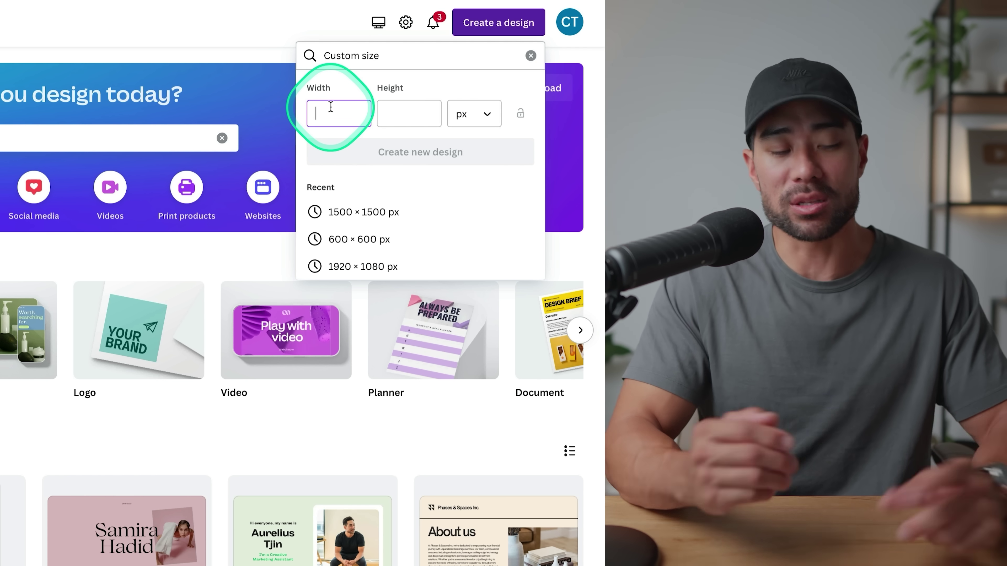
pyautogui.write('1000')
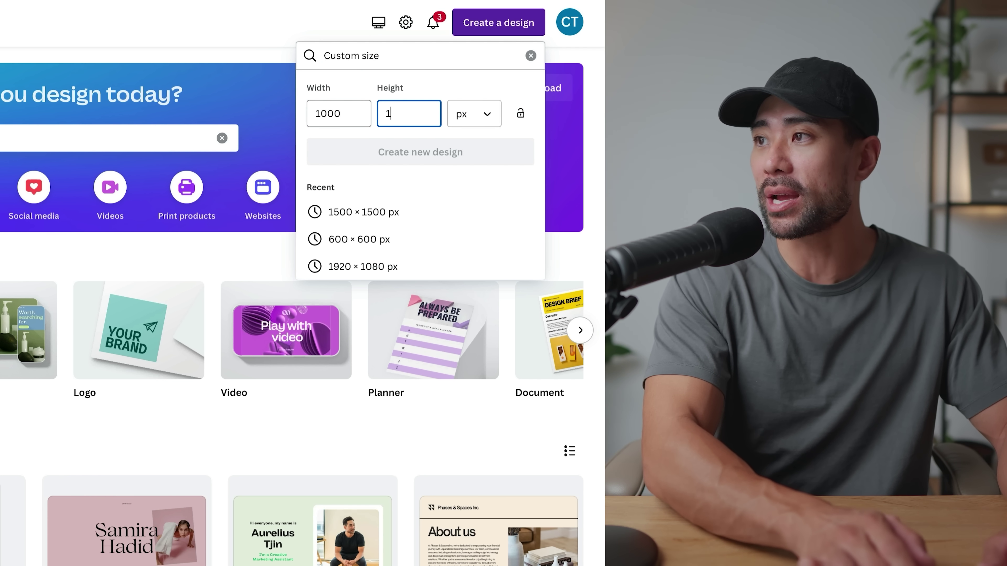
pyautogui.write('1000')
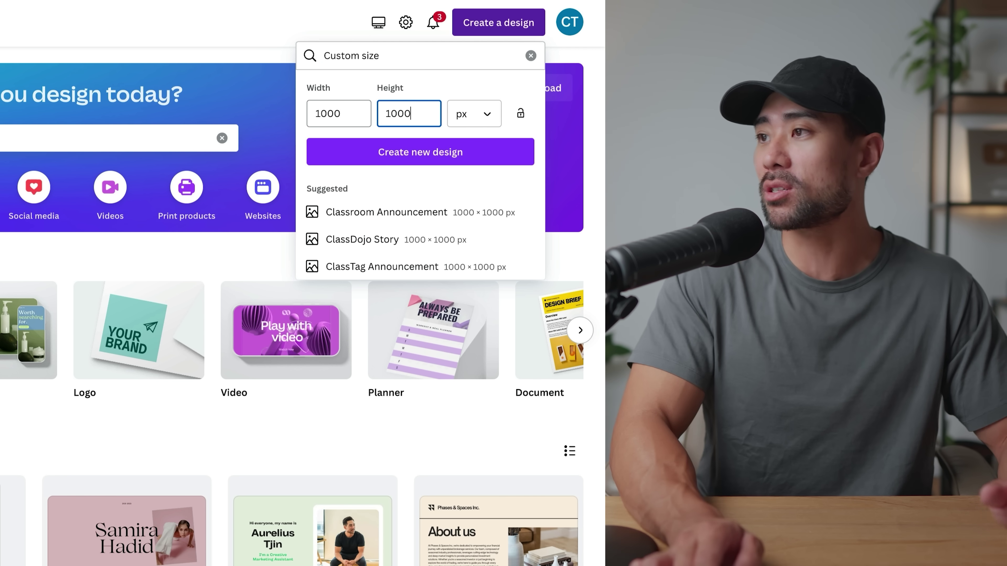
# Create the 1000 × 1000 px design and hide the template suggestions panel
pyautogui.click(381, 161)
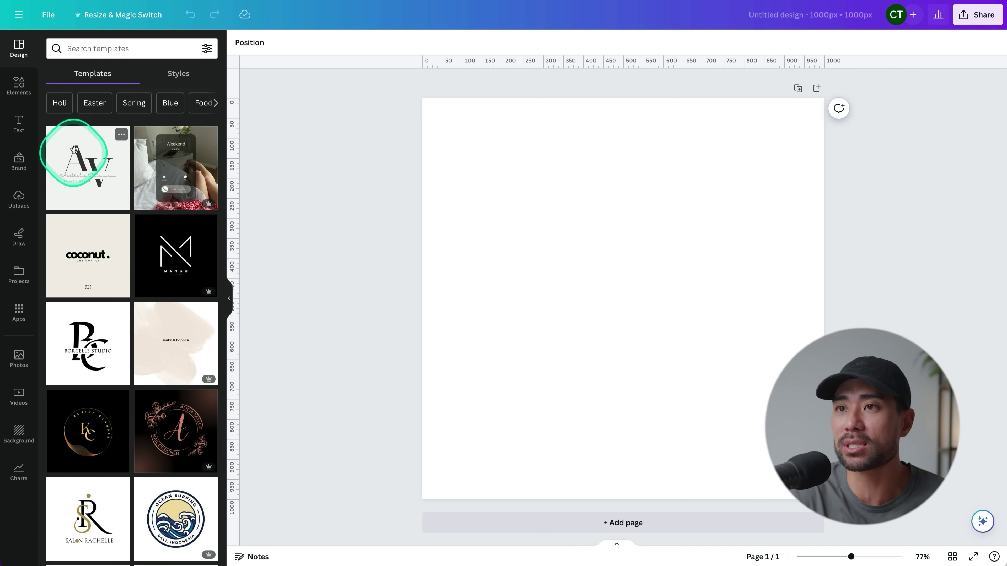
pyautogui.scroll(-1, 168, 382)
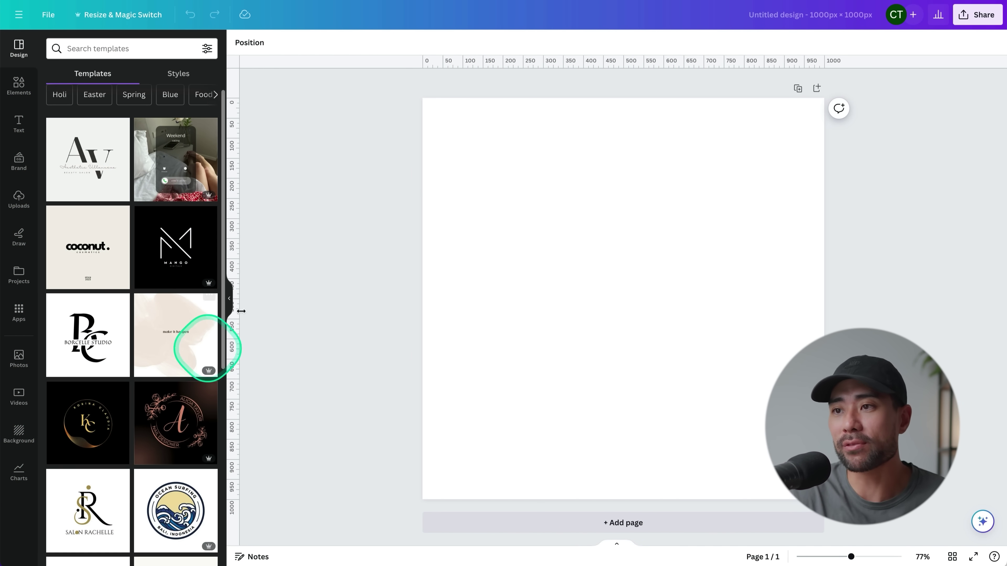
pyautogui.click(230, 300)
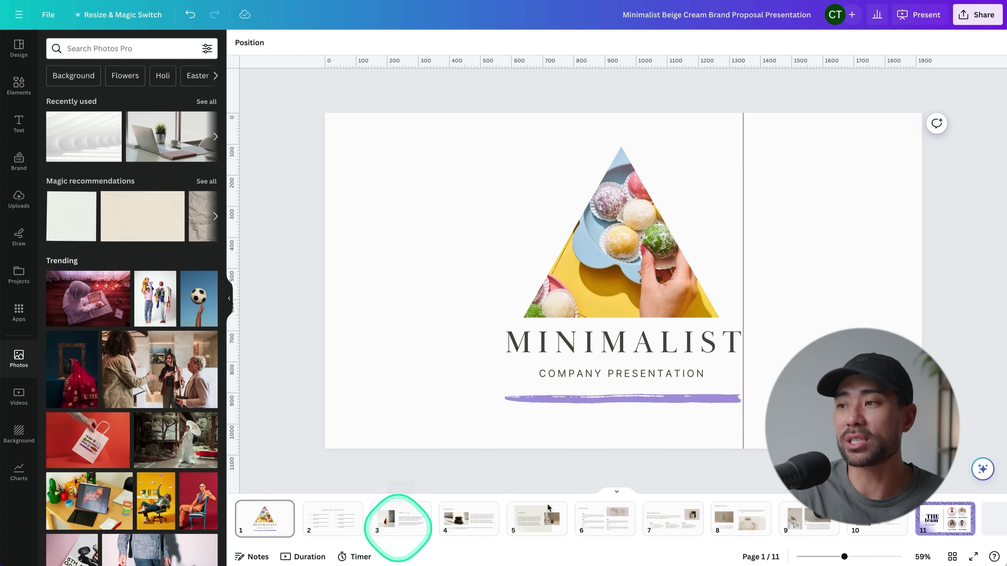
# Step through the Table of Contents, About Us, Mission and Vision slides
pyautogui.click(328, 520)
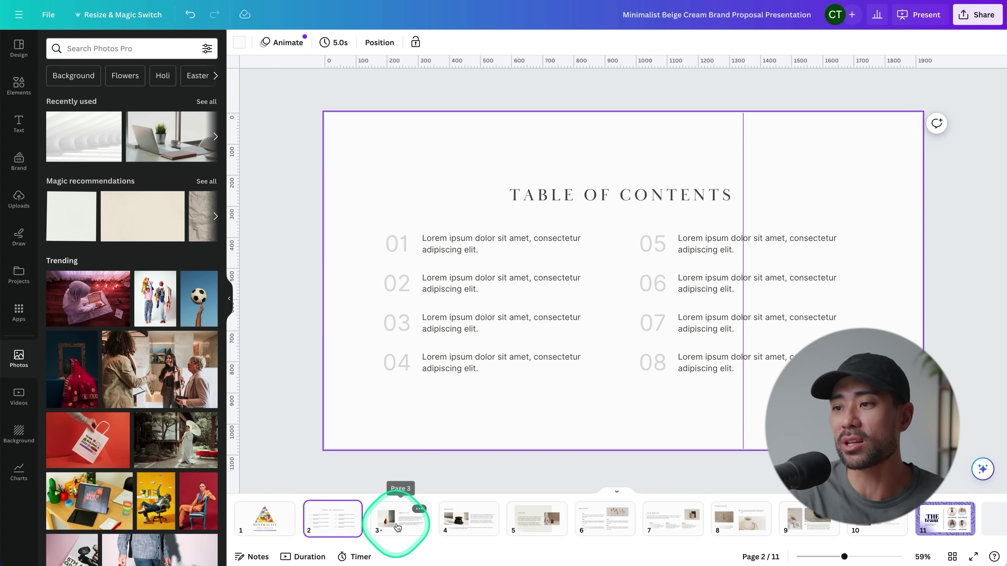
pyautogui.click(397, 518)
pyautogui.click(467, 518)
pyautogui.click(535, 520)
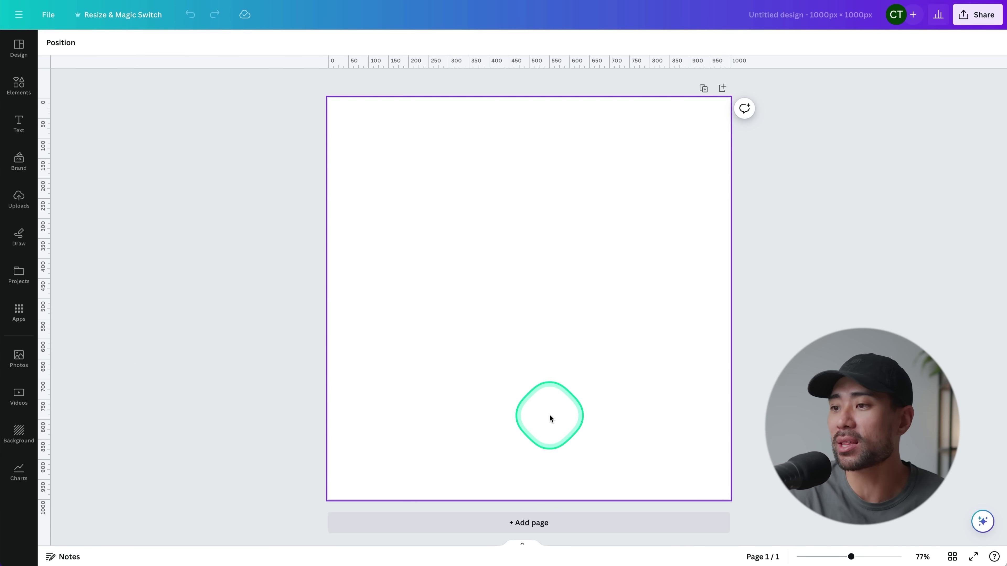
# Add two pages and apply the Mango logo template to page 1
pyautogui.click(536, 524)
pyautogui.click(531, 523)
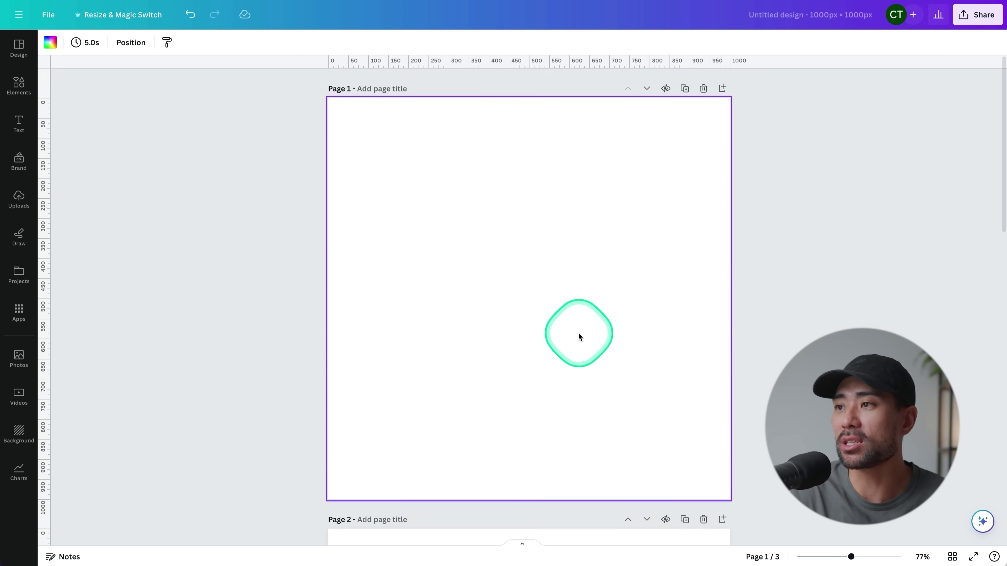
pyautogui.scroll(-5, 579, 337)
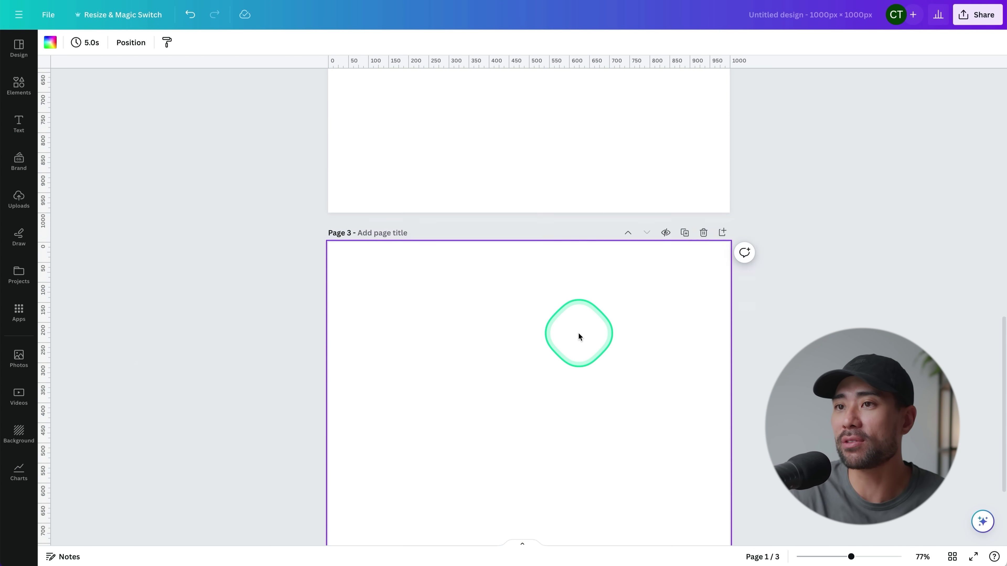
pyautogui.scroll(5, 578, 337)
pyautogui.click(20, 48)
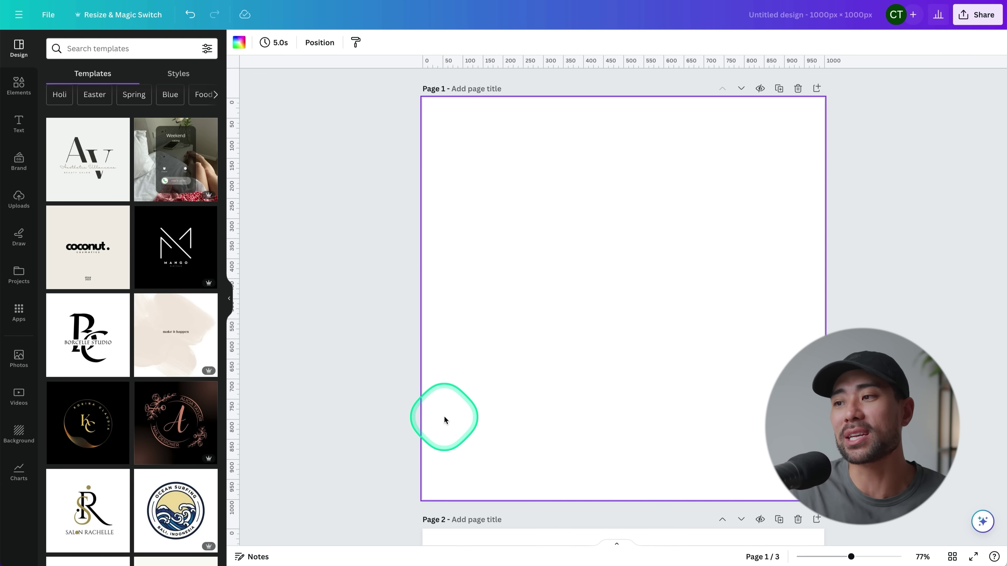
pyautogui.click(151, 226)
# Delete the blank third page and apply the black RS monogram template to page 2
pyautogui.scroll(-10, 442, 364)
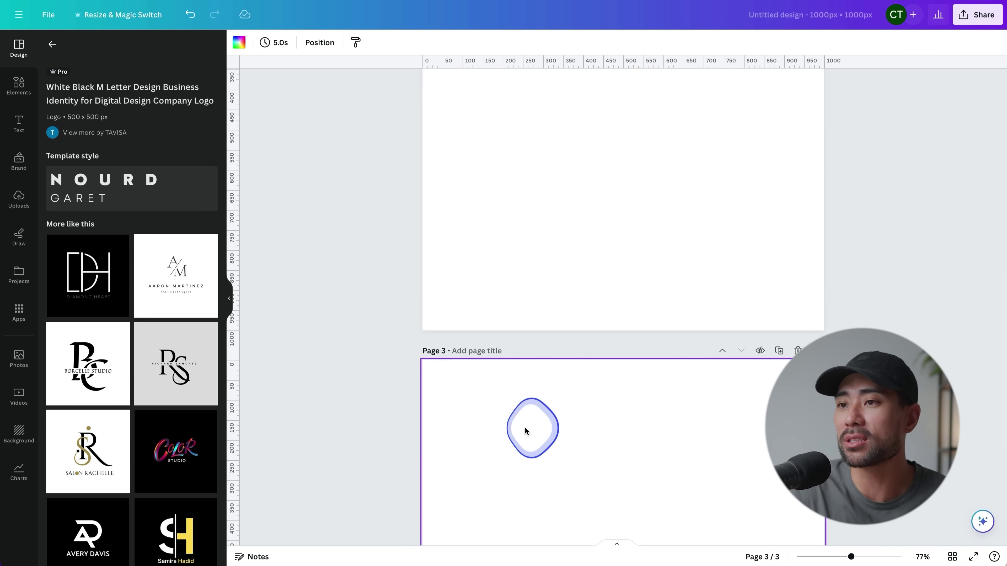
pyautogui.scroll(-4, 525, 431)
pyautogui.click(154, 371)
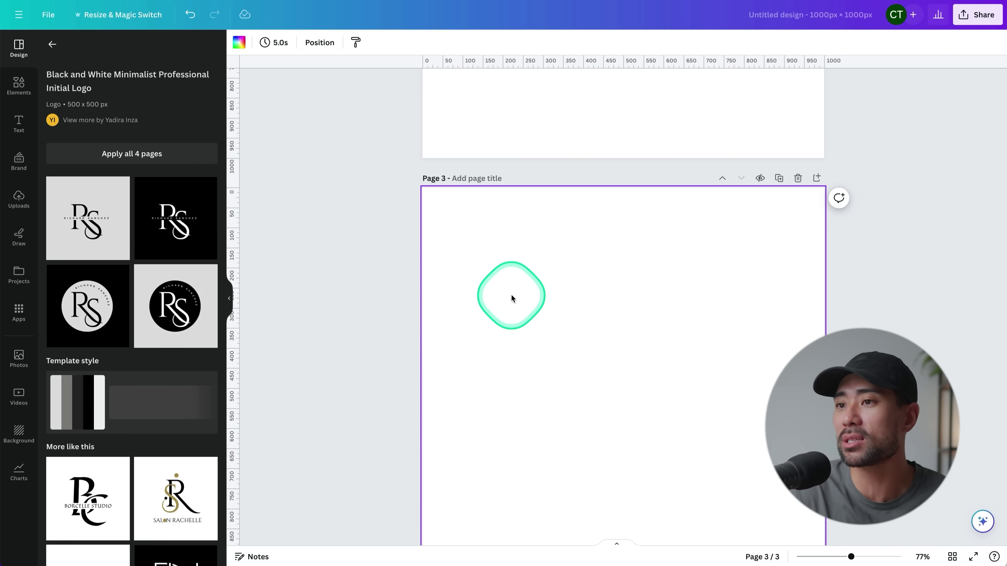
pyautogui.press('Delete')
pyautogui.click(178, 219)
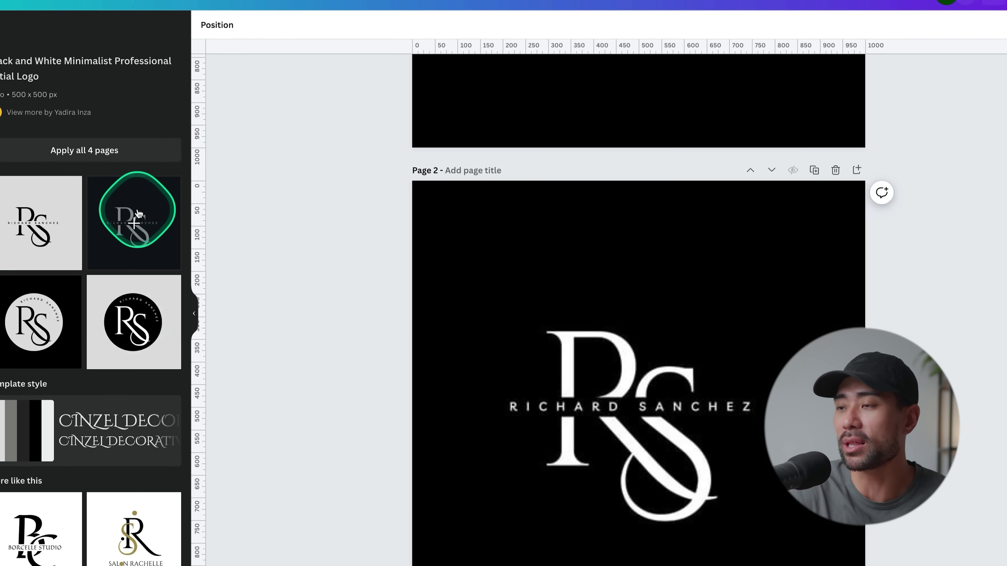
pyautogui.click(301, 330)
pyautogui.scroll(9, 300, 331)
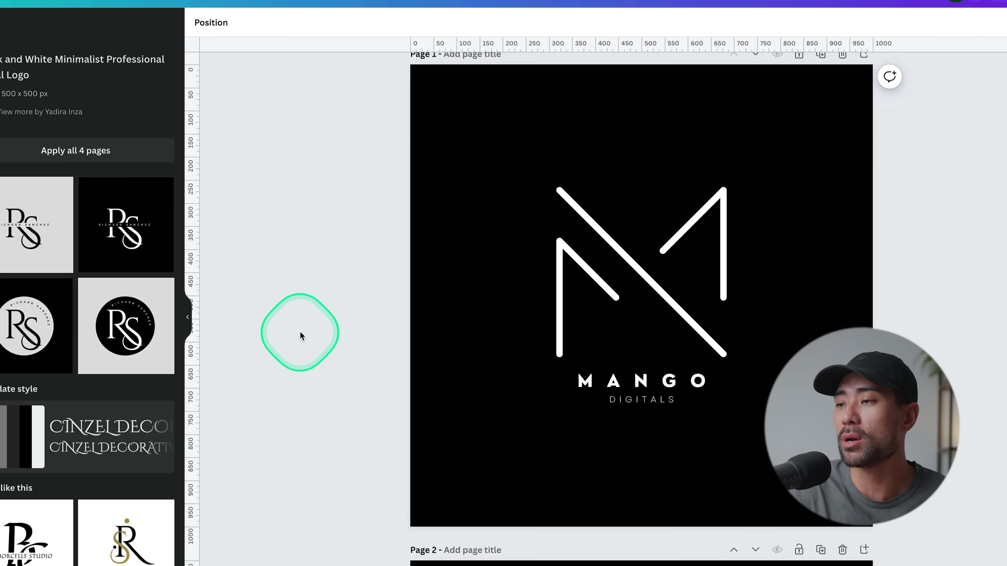
pyautogui.scroll(-10, 299, 335)
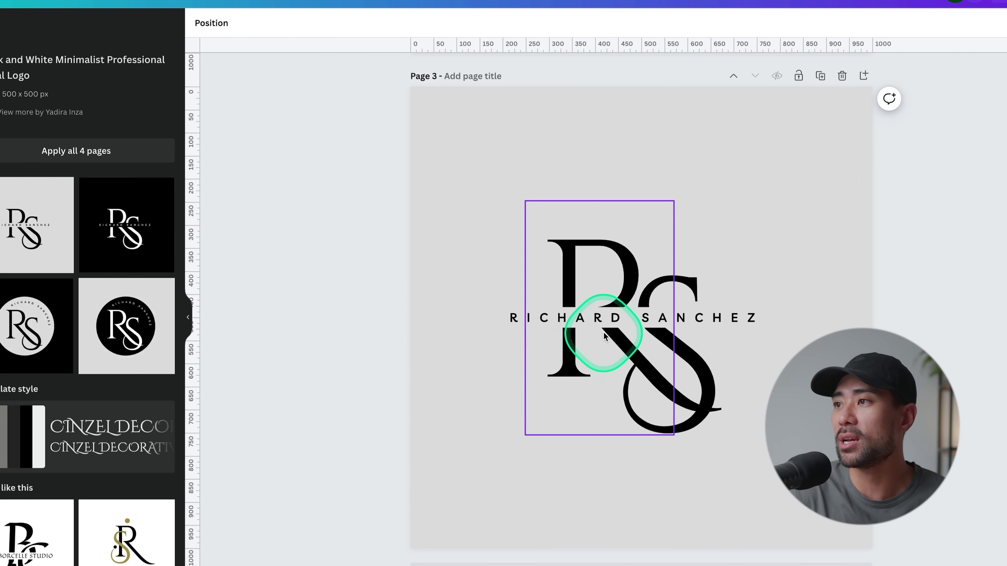
pyautogui.scroll(10, 604, 335)
pyautogui.scroll(-10, 603, 335)
pyautogui.scroll(2, 753, 274)
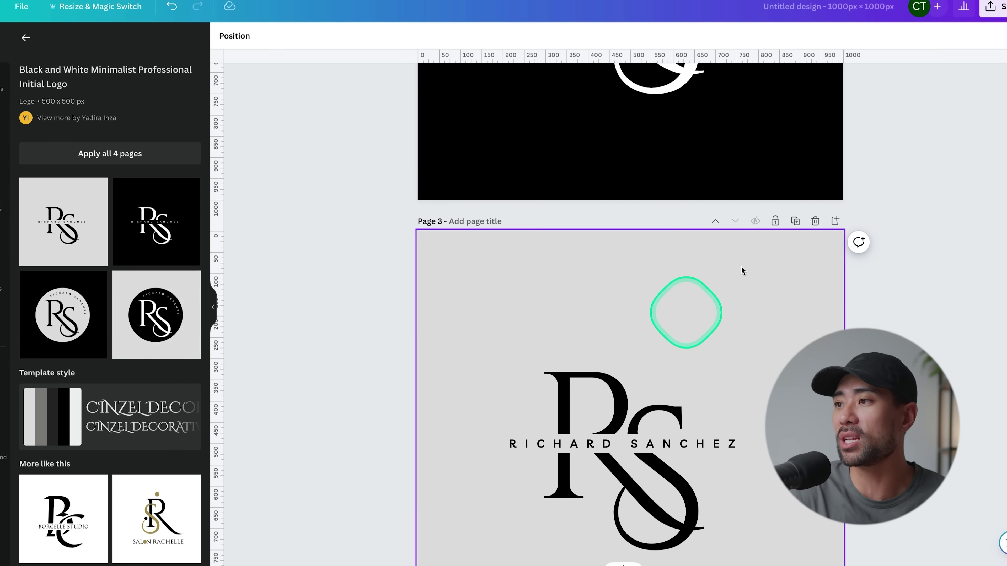
pyautogui.scroll(2, 711, 337)
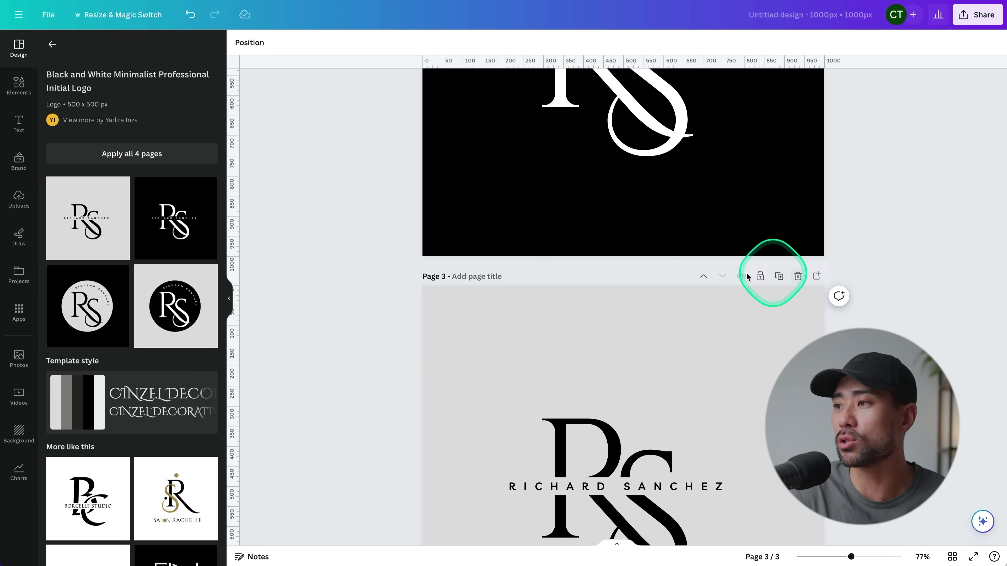
# Move the RS logo page to first place in Grid view and duplicate the black RS logo page
pyautogui.click(703, 277)
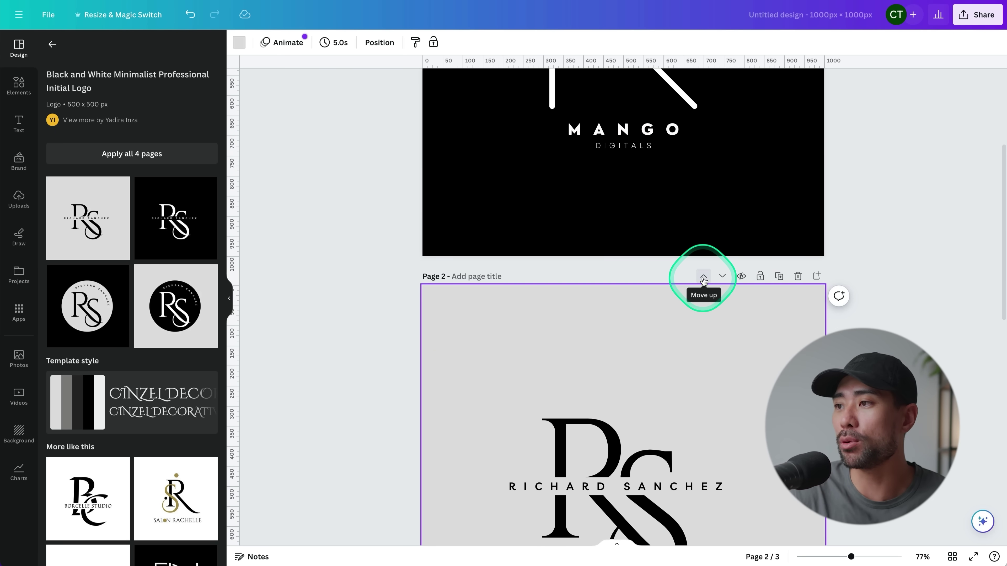
pyautogui.click(704, 277)
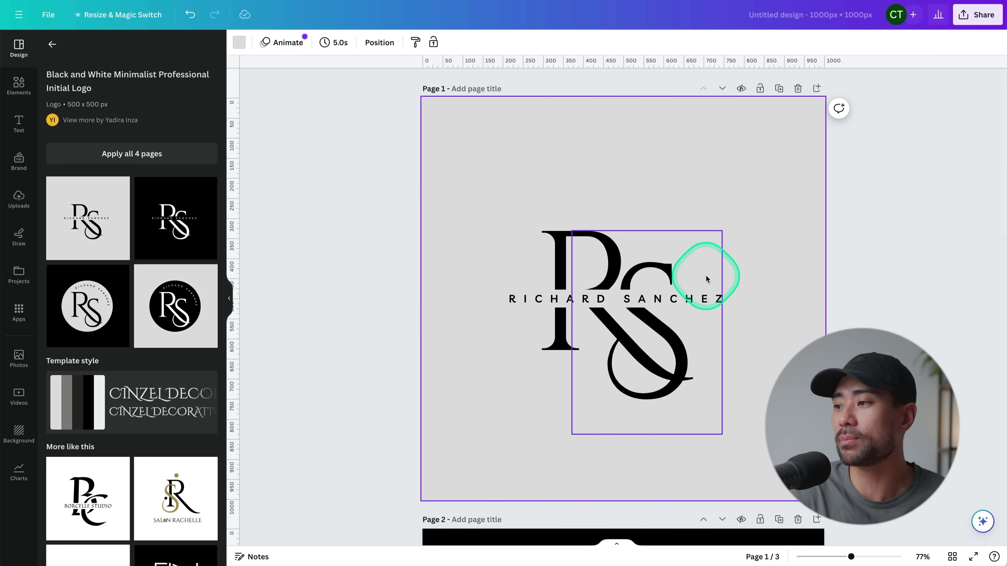
pyautogui.click(953, 557)
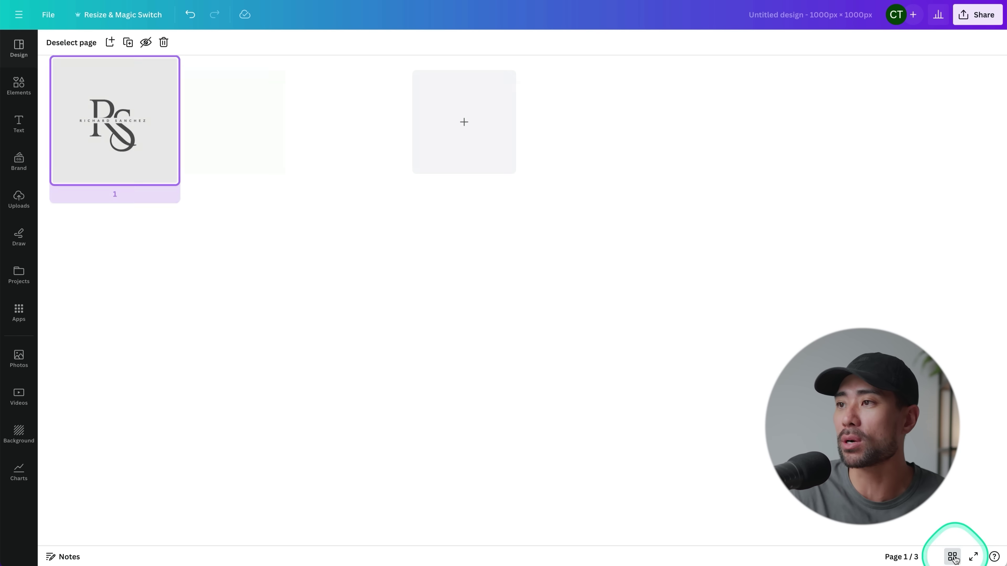
pyautogui.moveTo(355, 132); pyautogui.dragTo(85, 141)
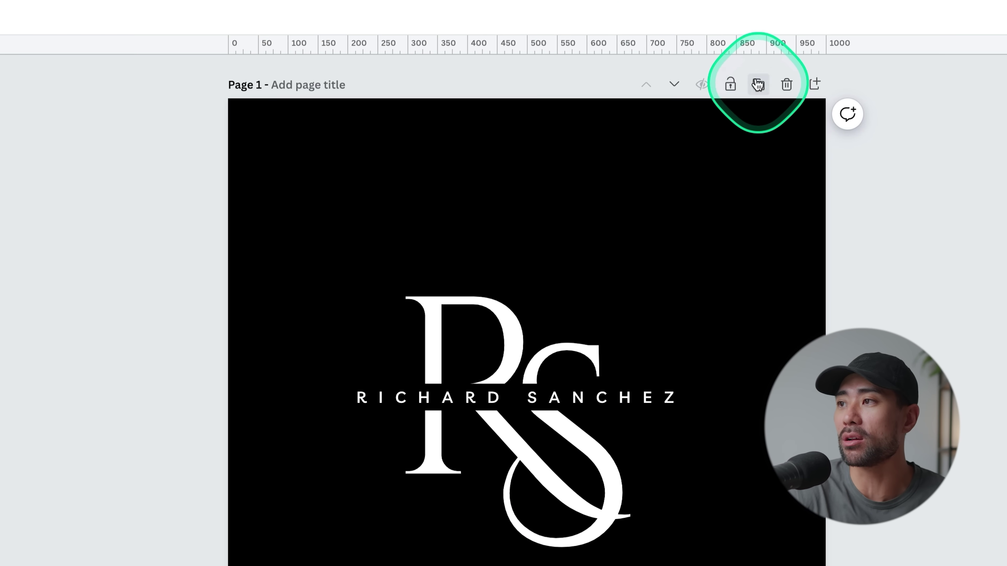
pyautogui.click(756, 84)
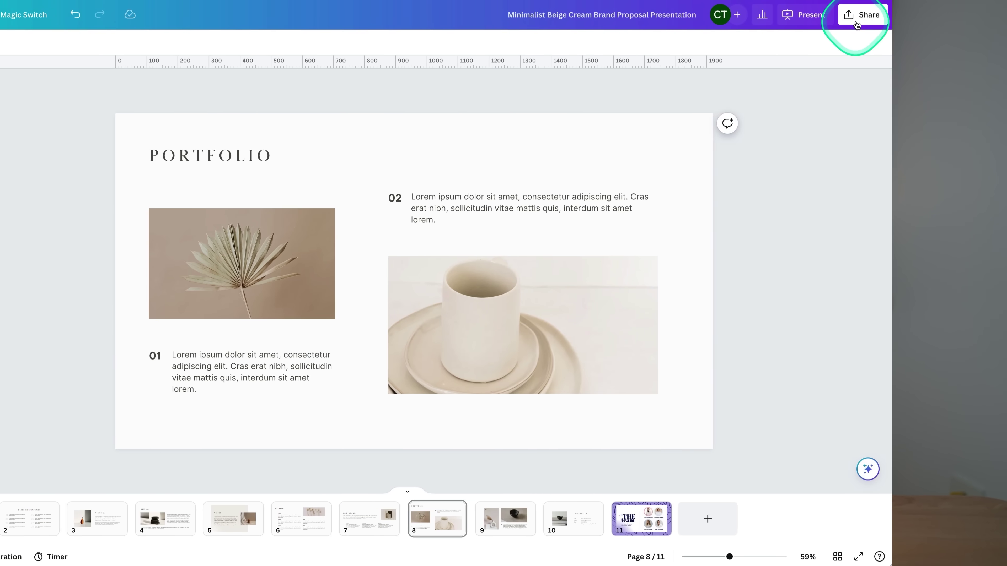
# Open the Share this design panel for the presentation
pyautogui.click(955, 18)
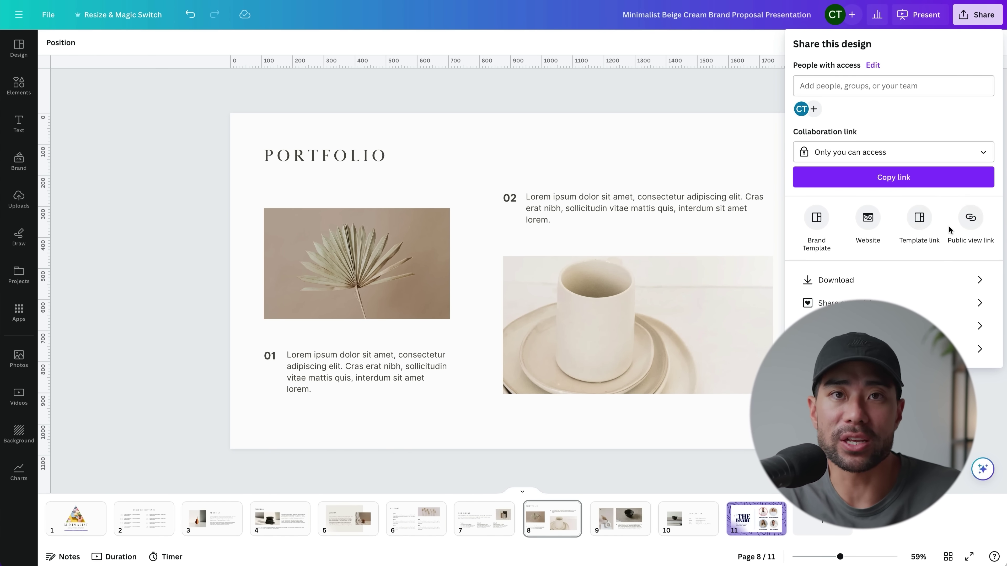
# Limit the PDF download to pages 1 and 2 only
pyautogui.click(826, 280)
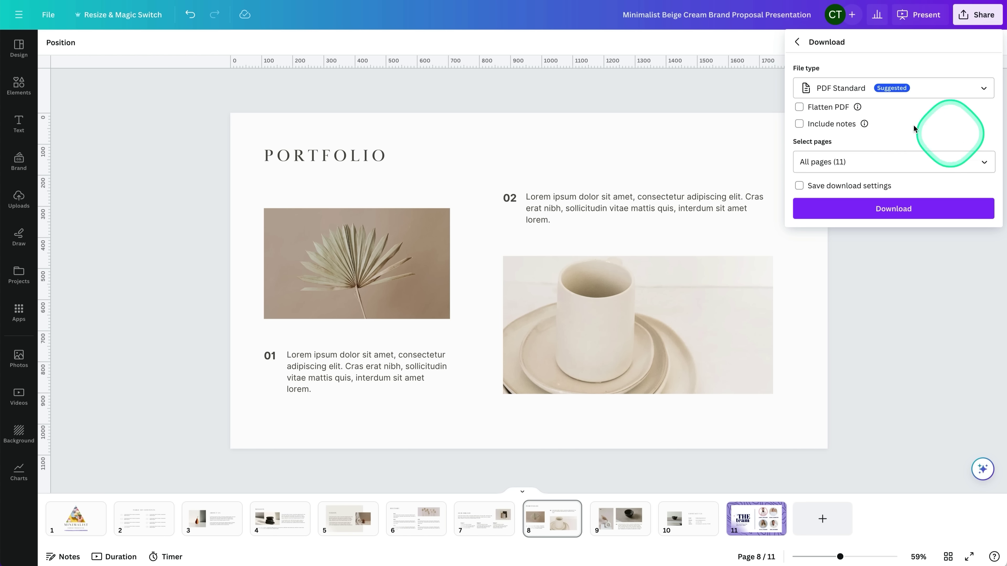
pyautogui.click(917, 94)
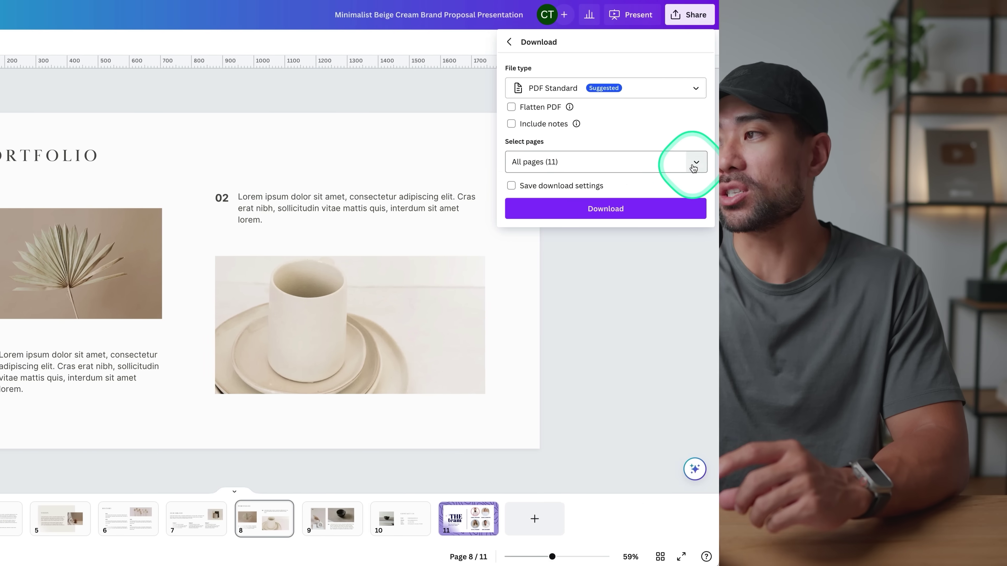
pyautogui.click(983, 161)
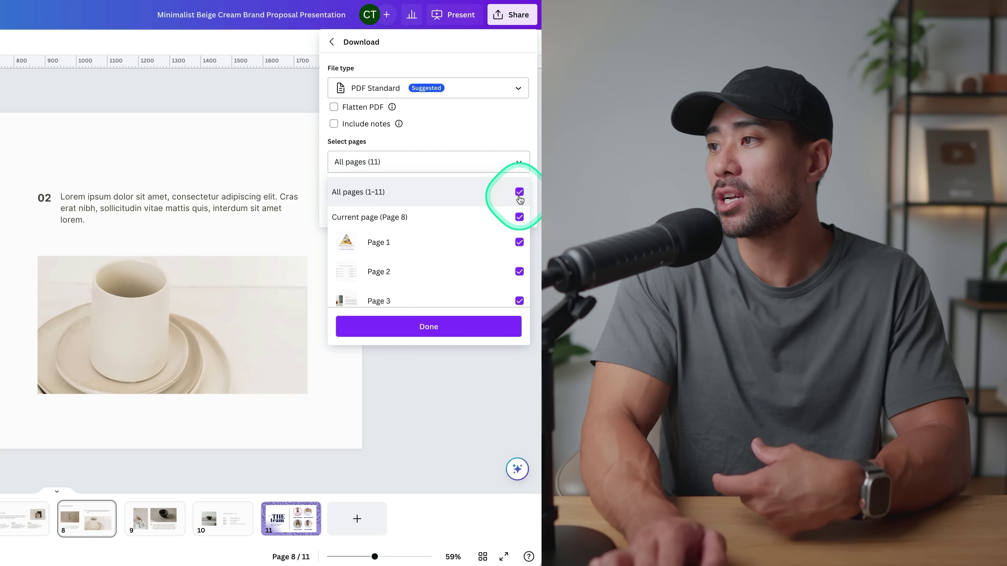
pyautogui.scroll(-1, 514, 240)
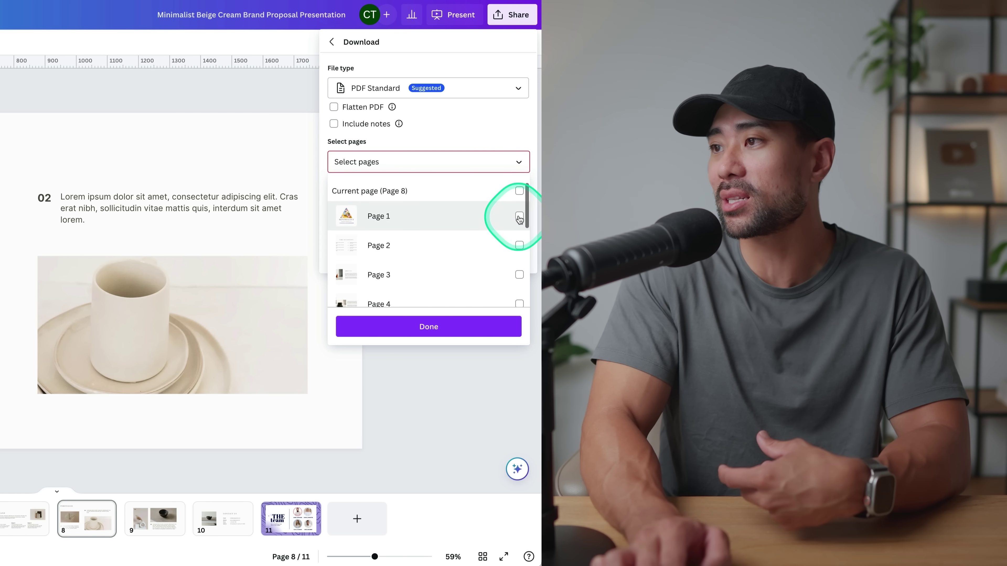
pyautogui.click(519, 245)
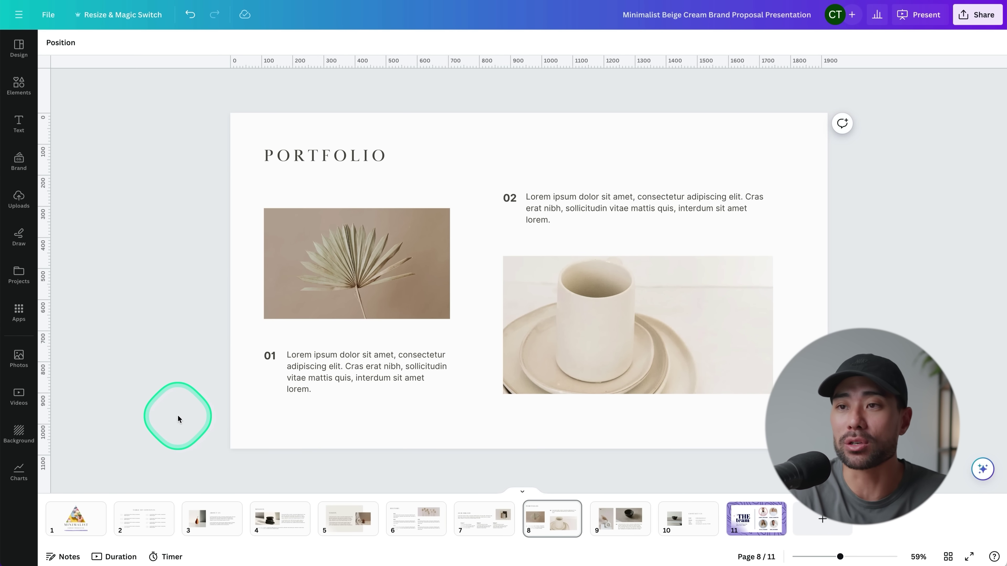
# Browse the Frames elements and presentation templates, clearing the pink search and loading a suggested template
pyautogui.click(21, 87)
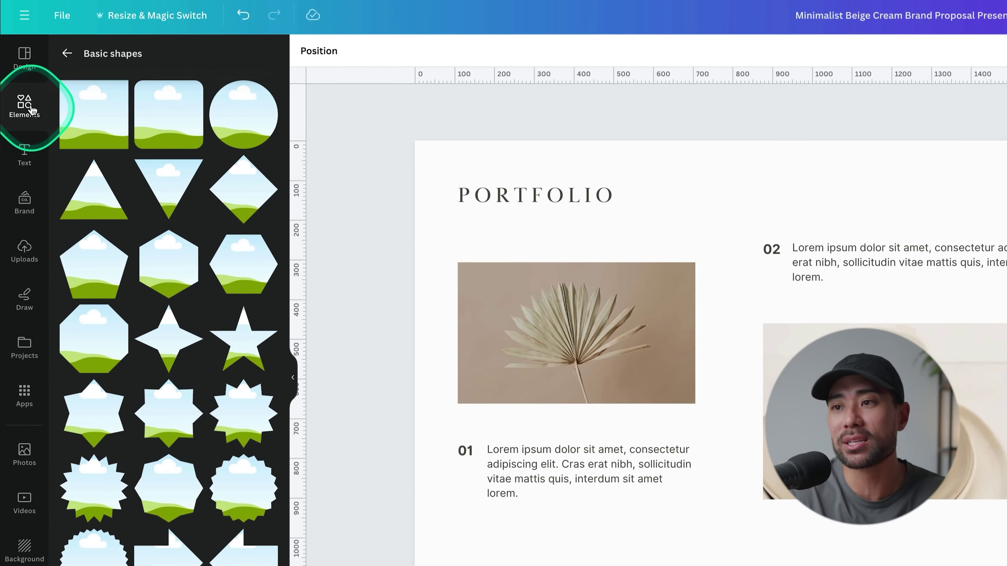
pyautogui.click(67, 53)
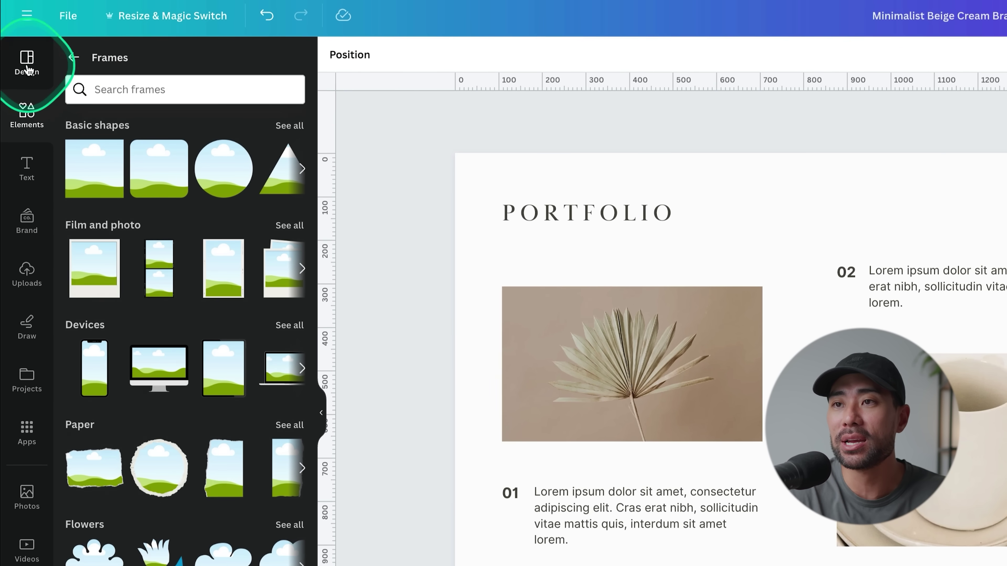
pyautogui.click(27, 68)
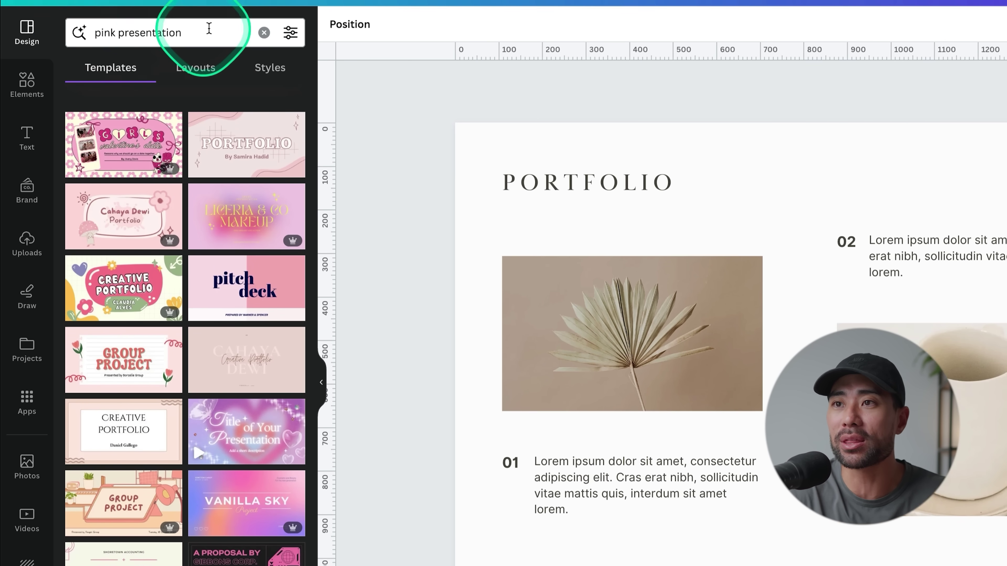
pyautogui.click(264, 32)
pyautogui.click(257, 375)
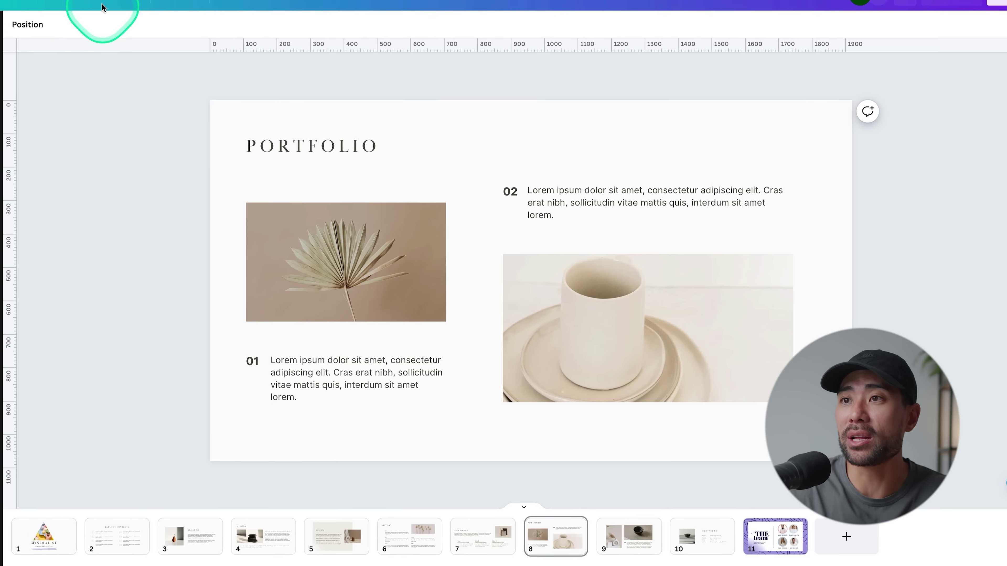
# Create a 1500 × 1000 px resized copy of the presentation and open it
pyautogui.click(102, 6)
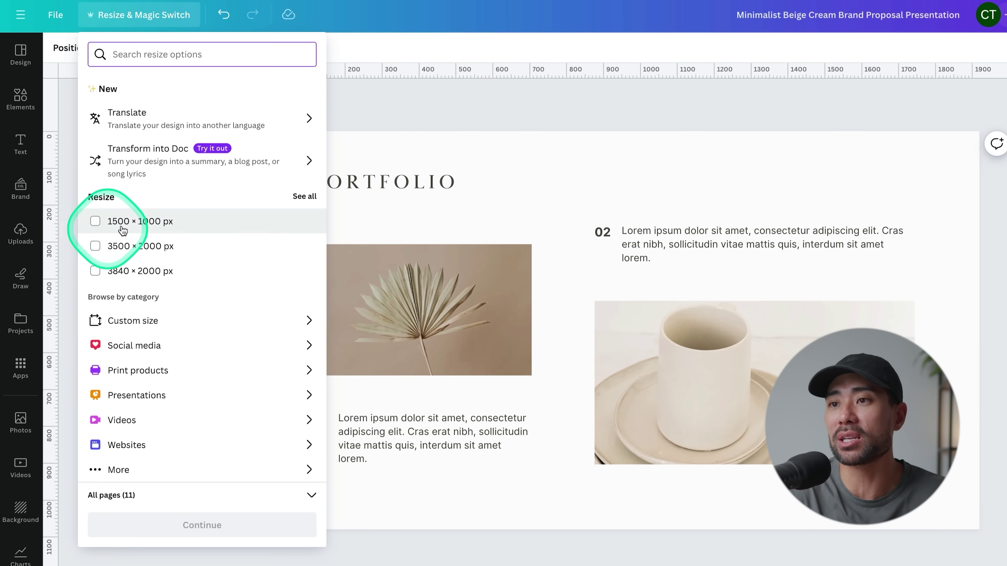
pyautogui.click(154, 234)
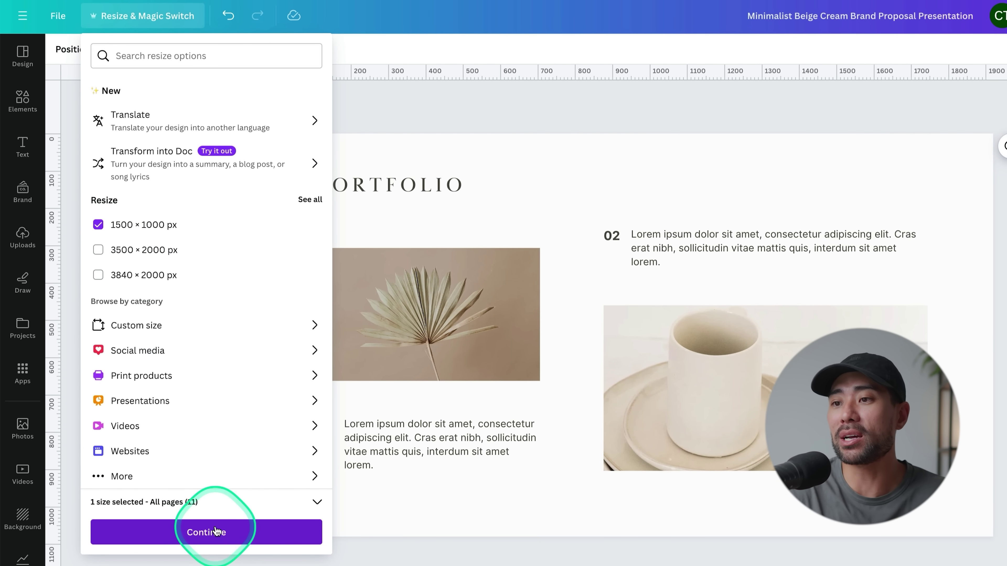
pyautogui.click(213, 533)
pyautogui.click(194, 452)
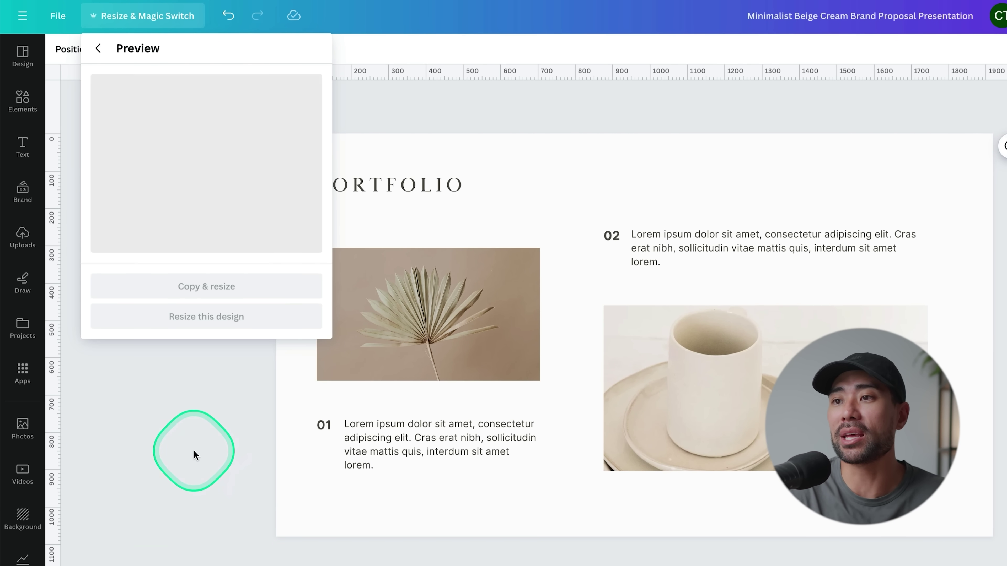
pyautogui.click(668, 360)
pyautogui.click(546, 461)
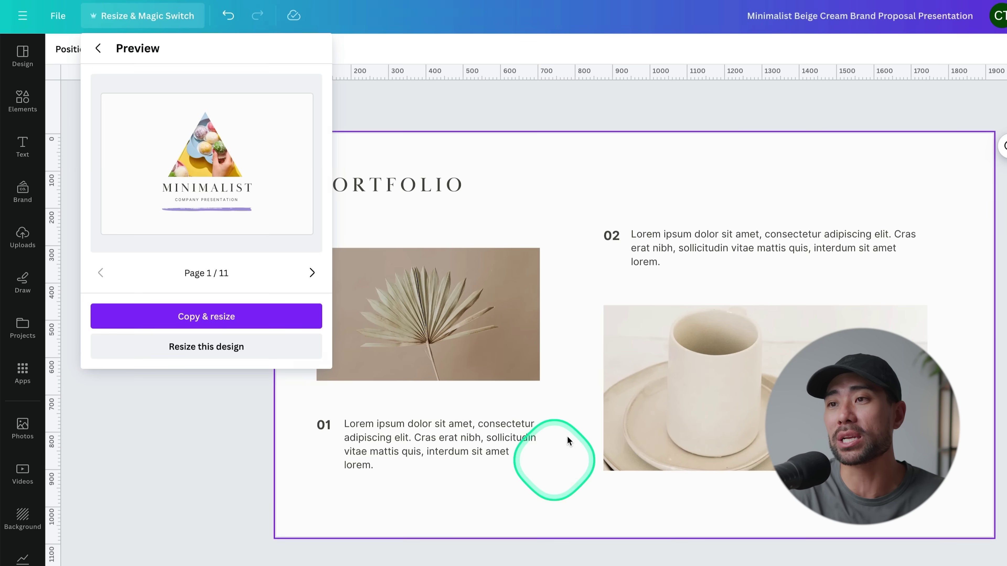
pyautogui.click(684, 371)
pyautogui.click(620, 290)
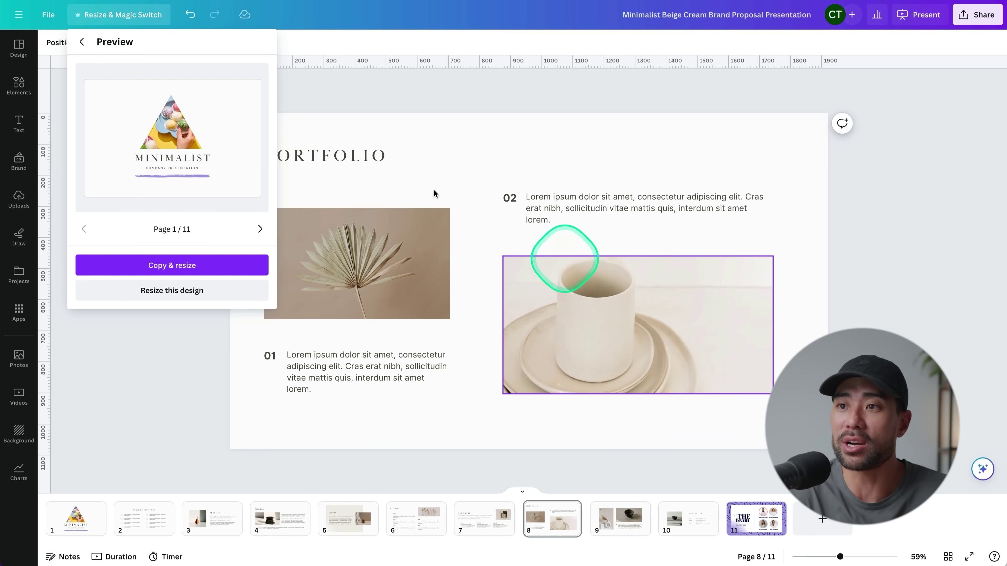
pyautogui.click(176, 250)
pyautogui.click(127, 264)
pyautogui.click(395, 297)
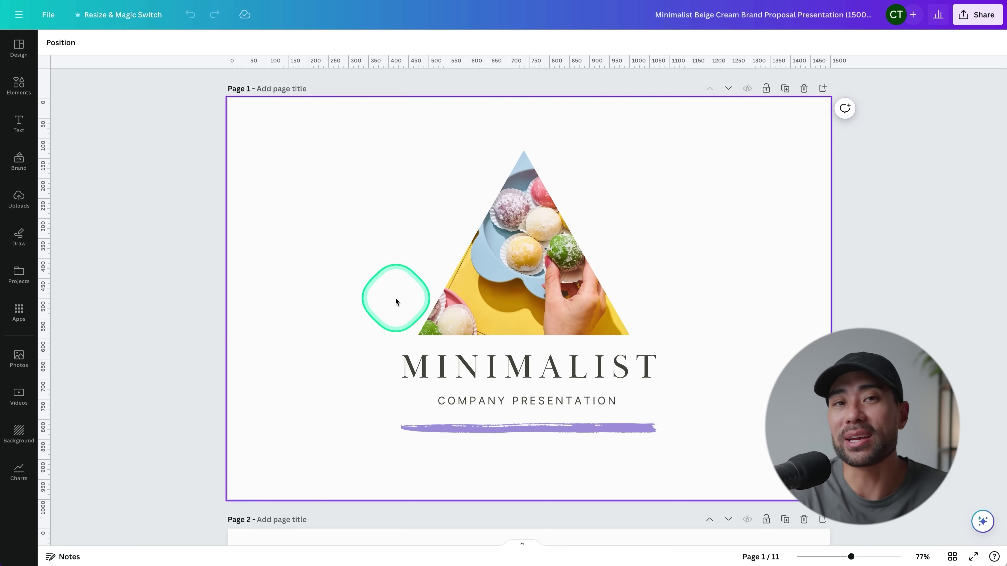
pyautogui.click(155, 186)
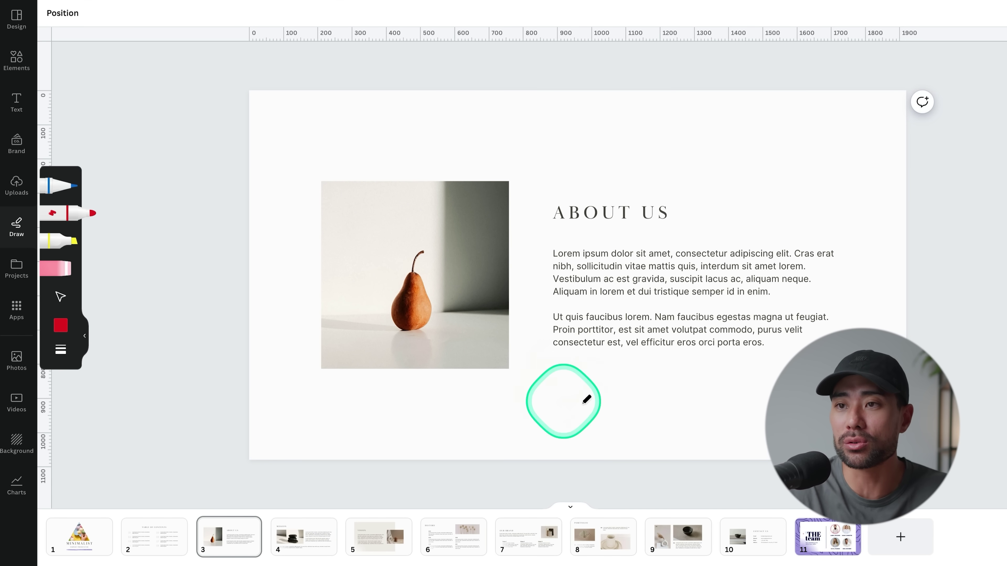
# Open the Apps panel and scroll down through the AI-powered apps
pyautogui.click(16, 309)
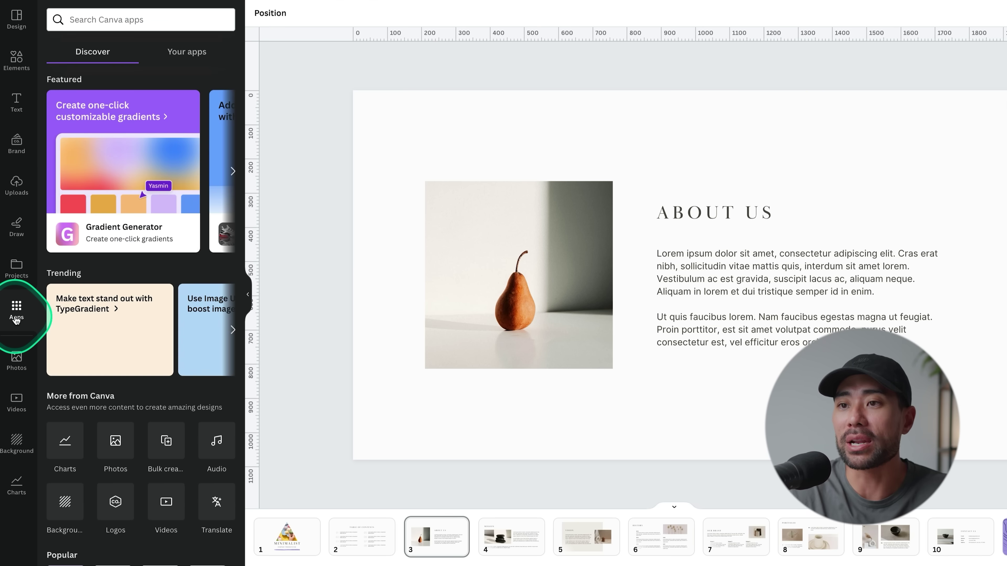
pyautogui.scroll(-12, 104, 447)
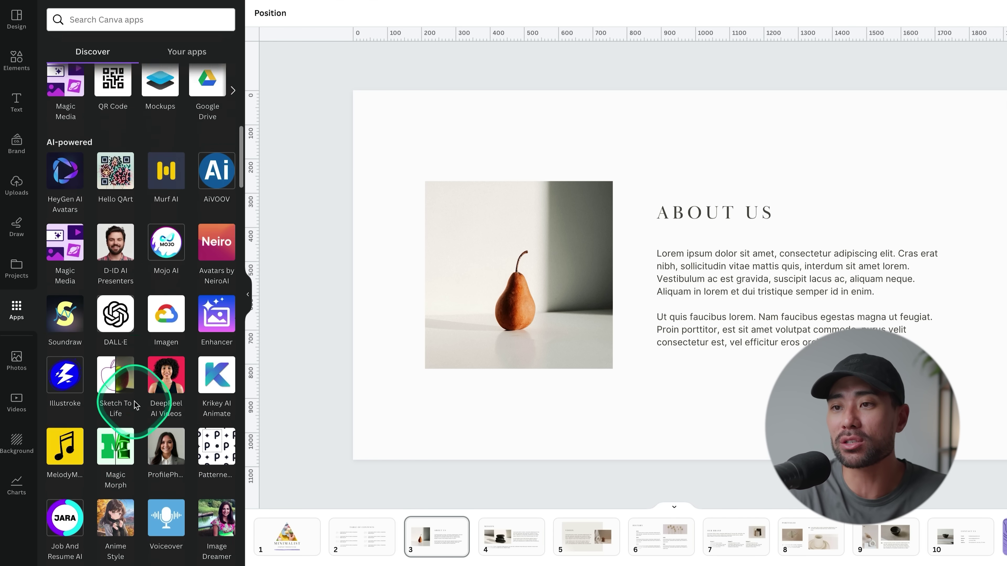